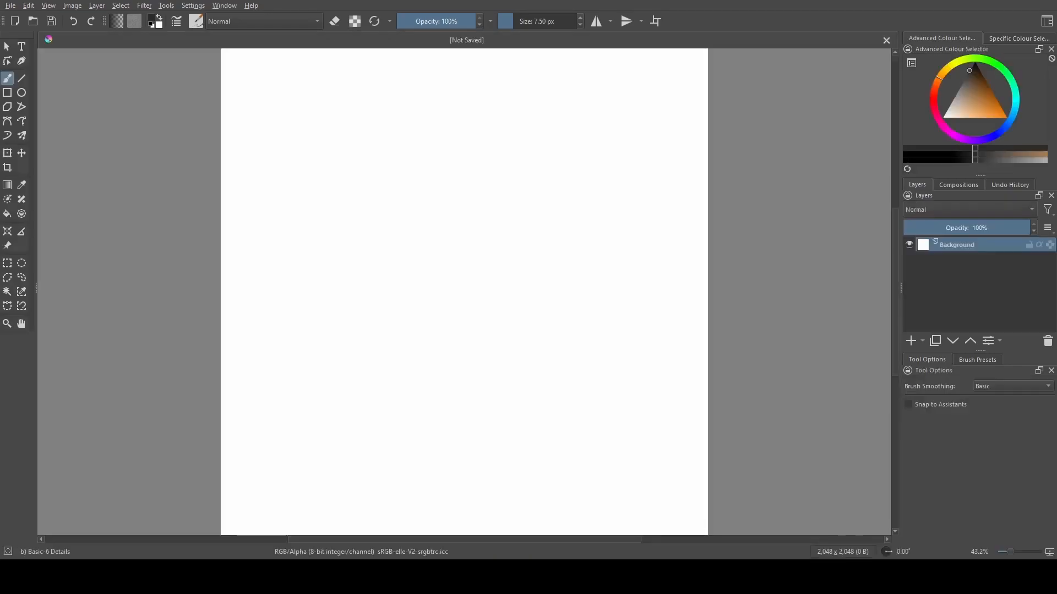
- Fill the Background layer with black, add a new paint layer above it, and pick white as the colour
scroll(626, 407, down, 2)
scroll(552, 310, up, 1)
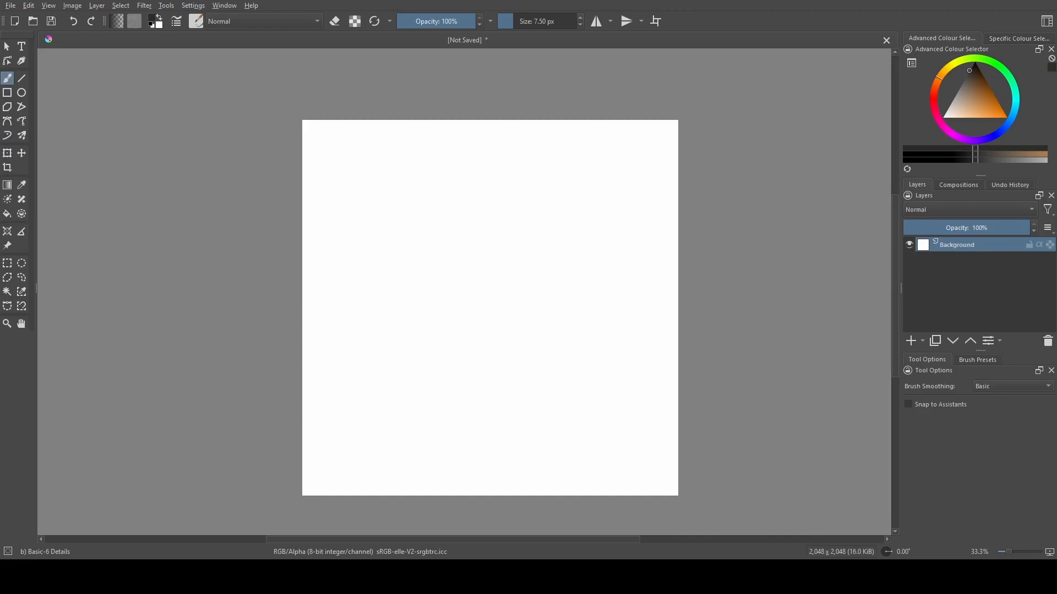
click(7, 216)
click(975, 62)
click(622, 284)
click(911, 341)
click(943, 117)
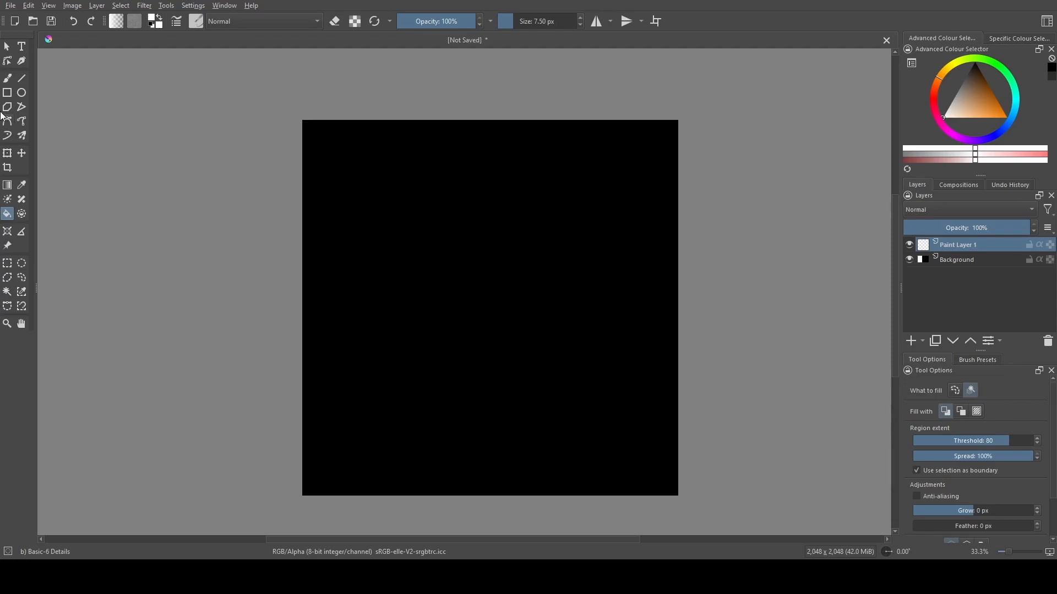
- Paint a solid white S-like shape with an enlarged brush in the centre of the new layer
click(7, 78)
click(977, 360)
click(920, 437)
shift+drag(540, 339, 572, 339)
mouse_move(495, 280)
mouse_down()
mouse_move(520, 358)
mouse_move(498, 386)
mouse_up()
- Smudge the white shape into soft, flame-like wisps using the Blender Basic brush
scroll(1054, 417, down, 2)
mouse_move(1054, 416)
mouse_down()
mouse_move(1054, 476)
mouse_move(1054, 462)
mouse_up()
click(920, 498)
shift+drag(510, 358, 520, 358)
mouse_move(452, 366)
mouse_down()
mouse_move(497, 363)
mouse_move(467, 325)
mouse_move(567, 242)
mouse_up()
mouse_move(553, 247)
shift+mouse_down()
mouse_move(522, 246)
mouse_move(456, 292)
mouse_move(509, 358)
mouse_move(440, 379)
mouse_move(479, 236)
mouse_move(547, 216)
mouse_move(415, 290)
mouse_move(473, 407)
mouse_move(572, 330)
mouse_move(507, 311)
mouse_move(550, 291)
shift+mouse_up()
- Add a second paint layer, hide the first flame's layer, and paint a new white blob in the canvas centre
click(911, 341)
click(910, 259)
middle_drag(774, 351, 770, 353)
right_click(155, 166)
click(447, 352)
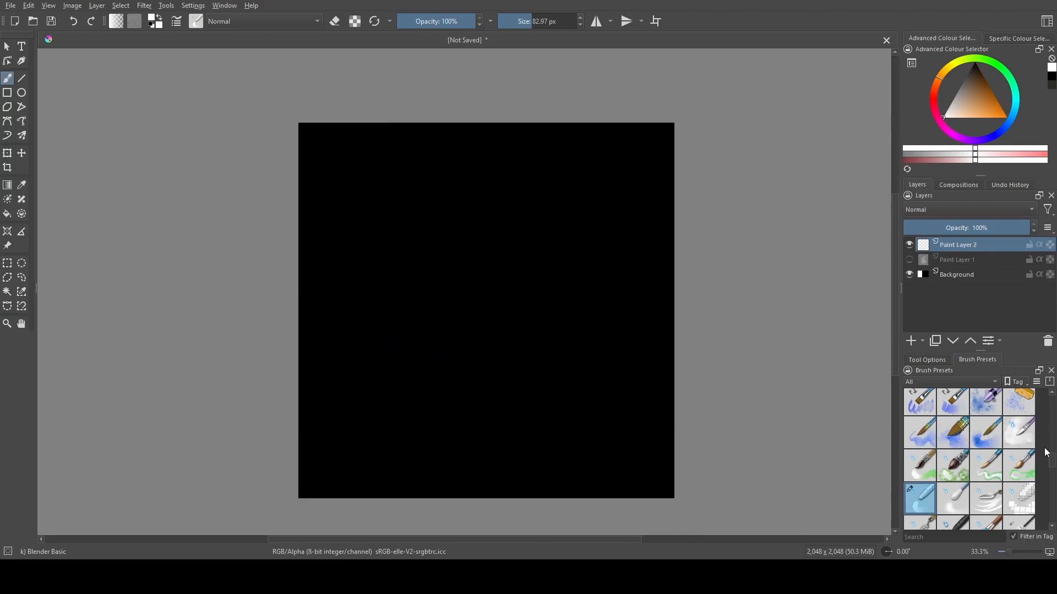
drag(1052, 460, 1052, 401)
click(919, 439)
mouse_move(468, 317)
mouse_down()
mouse_move(504, 338)
mouse_move(529, 330)
mouse_up()
- Smudge the second white blob into a round, swirling flame with the Blender Basic brush
scroll(968, 462, down, 10)
click(920, 474)
mouse_move(462, 336)
mouse_down()
mouse_move(427, 309)
mouse_move(446, 327)
mouse_move(512, 231)
mouse_move(495, 352)
mouse_move(435, 308)
mouse_move(555, 364)
mouse_move(556, 295)
mouse_move(523, 201)
mouse_move(420, 292)
mouse_move(544, 327)
mouse_move(489, 231)
mouse_move(432, 297)
mouse_up()
- Add a third paint layer, hide the second flame's layer, and paint a solid white S-shaped blob
click(911, 341)
click(909, 260)
drag(1051, 466, 1053, 412)
click(917, 443)
mouse_move(427, 259)
mouse_down()
mouse_move(503, 347)
mouse_move(561, 318)
mouse_up()
- Smudge the S-shaped blob's edges into feathery wisps with the Blender Basic brush
drag(1053, 414, 1053, 465)
click(919, 467)
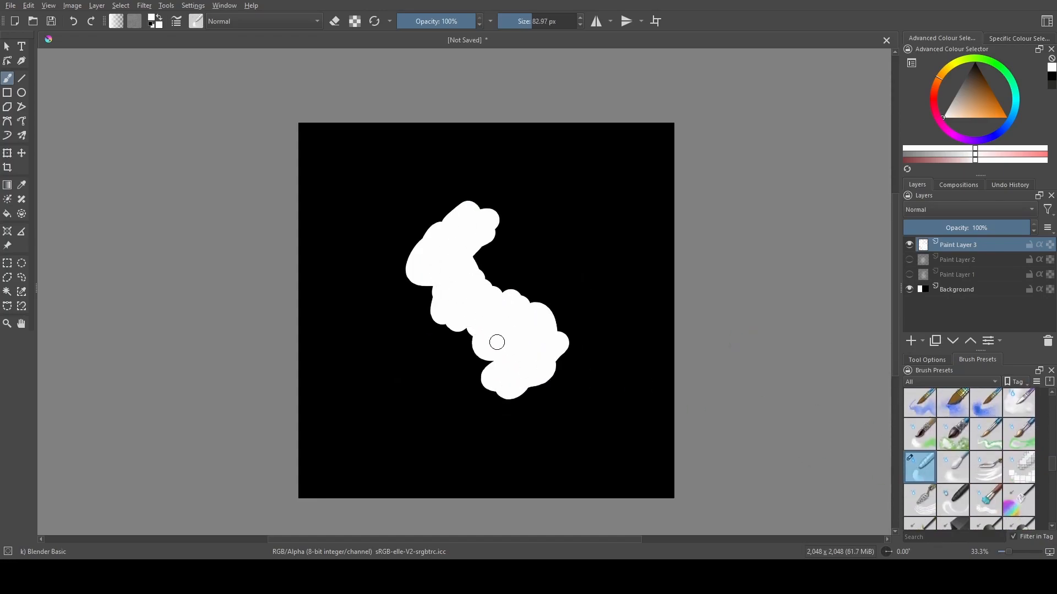
mouse_move(439, 269)
mouse_down()
mouse_move(495, 228)
mouse_move(453, 358)
mouse_move(484, 231)
mouse_move(507, 296)
mouse_move(503, 434)
mouse_move(382, 207)
mouse_move(446, 219)
mouse_move(463, 246)
mouse_move(384, 304)
mouse_move(451, 374)
mouse_move(479, 428)
mouse_move(571, 340)
mouse_move(497, 292)
mouse_move(545, 407)
mouse_move(495, 231)
mouse_move(430, 274)
mouse_move(471, 321)
mouse_up()
- Add a fourth paint layer, paint a slanted white blob on it, and smudge it into a swirling flame
key(Insert)
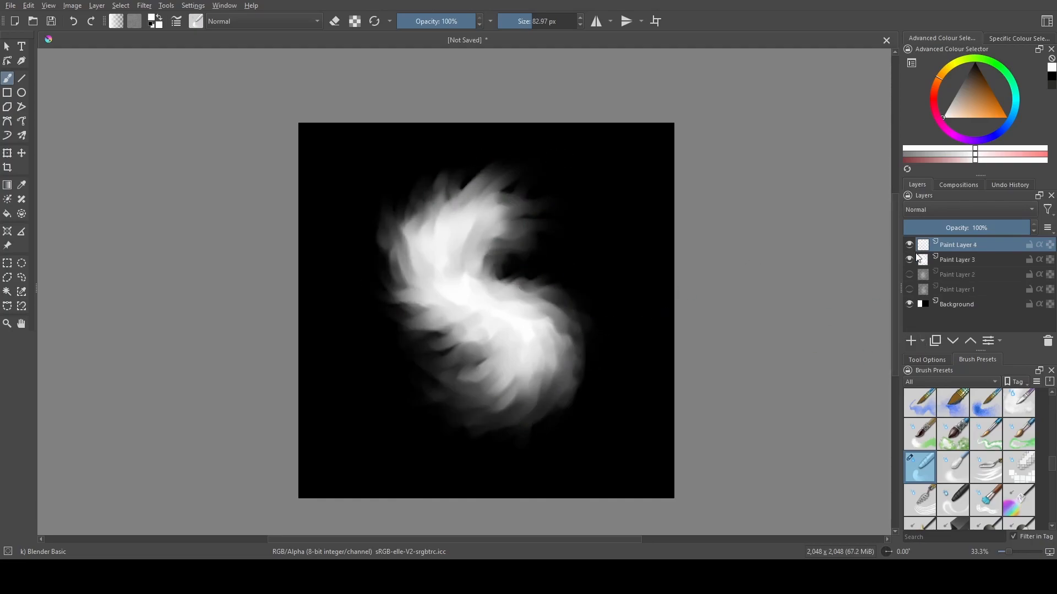
key(slash)
drag(426, 380, 510, 288)
key(slash)
mouse_move(459, 256)
mouse_down()
mouse_move(551, 322)
mouse_move(474, 380)
mouse_move(551, 247)
mouse_move(428, 319)
mouse_move(545, 357)
mouse_move(401, 323)
mouse_move(604, 258)
mouse_move(484, 231)
mouse_move(386, 386)
mouse_move(410, 266)
mouse_move(472, 307)
mouse_move(512, 174)
mouse_move(556, 331)
mouse_move(462, 273)
mouse_up()
- Make Paint Layer 1, Paint Layer 2 and Paint Layer 3 visible again
click(910, 290)
click(909, 275)
click(909, 260)
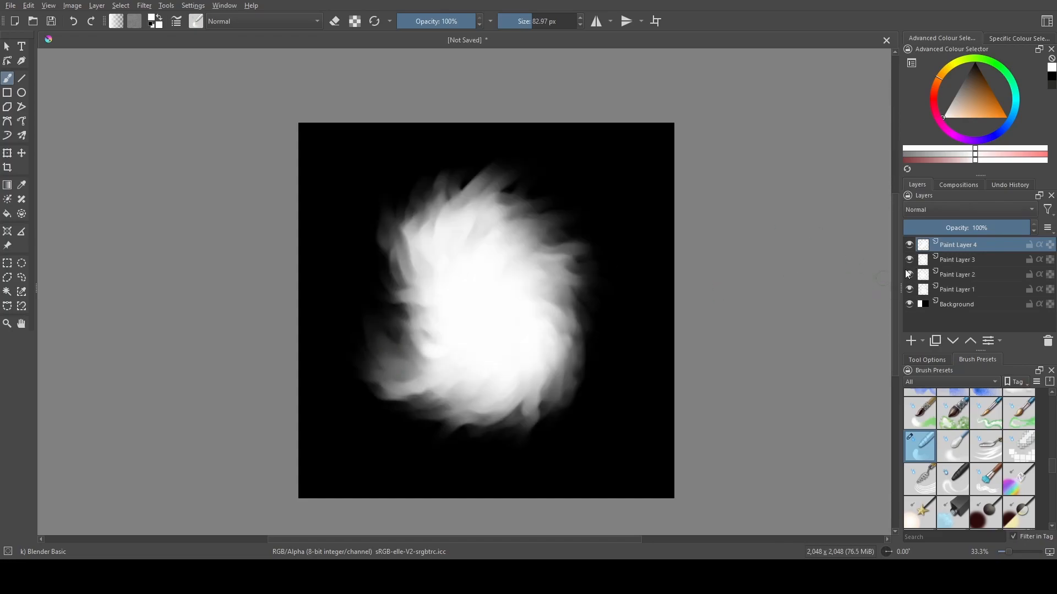
- Transform the flame on Paint Layer 1 into the canvas's upper-right quadrant
click(958, 290)
click(8, 153)
mouse_move(495, 322)
mouse_down()
mouse_move(625, 236)
mouse_move(621, 250)
mouse_up()
- Scale down the flame on Paint Layer 2 and place it in the canvas's lower-right quadrant
click(958, 274)
drag(486, 301, 437, 317)
drag(552, 434, 495, 368)
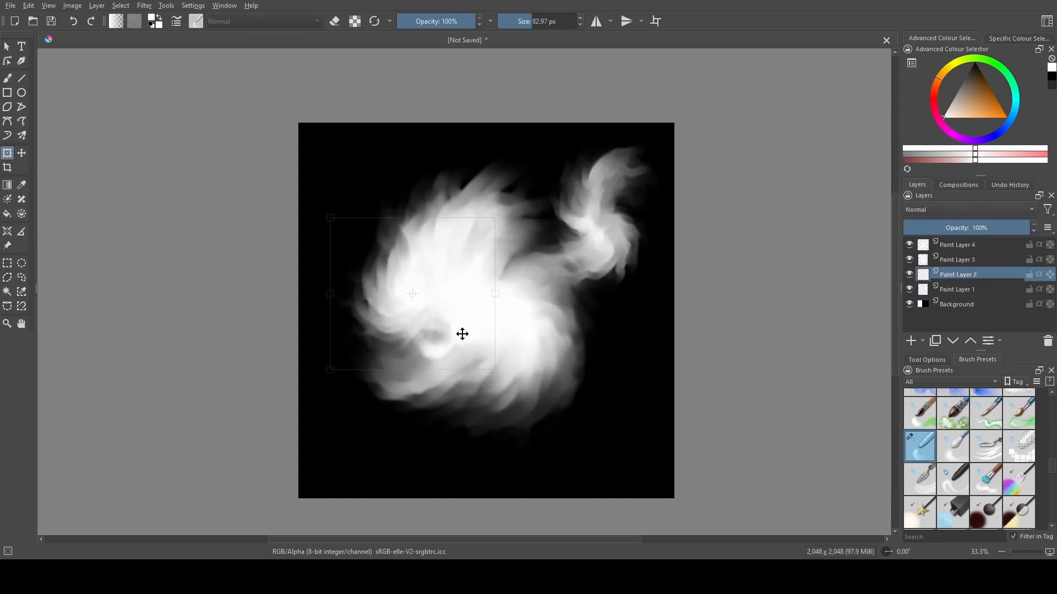
drag(448, 323, 622, 438)
- Scale down the S-shaped flame on Paint Layer 3 and place it in the canvas's lower-left quadrant
click(958, 260)
drag(503, 356, 458, 395)
drag(548, 487, 523, 446)
drag(522, 323, 486, 323)
drag(445, 359, 450, 419)
- Scale down the flame on Paint Layer 4 and place it in the canvas's upper-left quadrant
click(957, 245)
drag(538, 287, 481, 217)
drag(559, 354, 470, 287)
drag(407, 220, 422, 228)
- Reduce the height of the Paint Layer 3 flame from its upper edge, then select Paint Layer 2
click(958, 260)
mouse_move(405, 275)
mouse_down()
mouse_move(407, 310)
mouse_move(392, 334)
mouse_up()
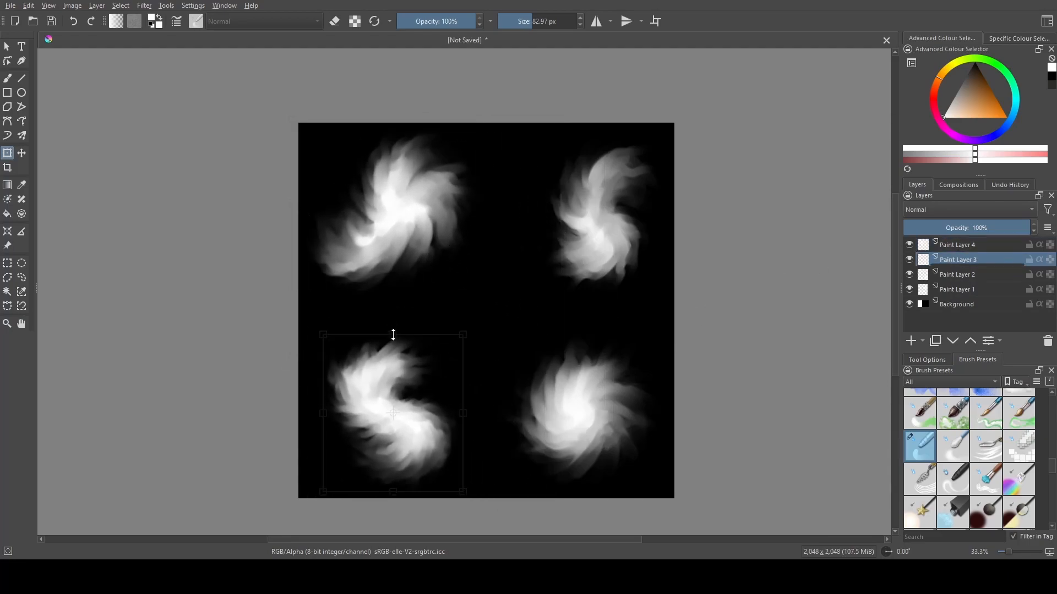
click(957, 274)
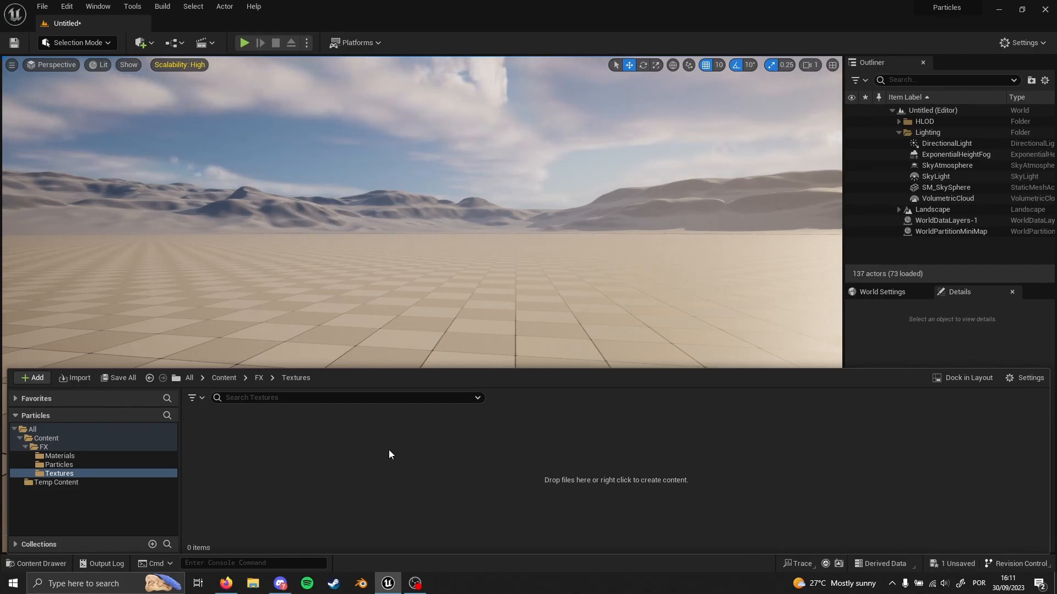
- Import the Fire flip PNG from the Fire folder in File Explorer into Unreal's FX/Textures folder
click(253, 585)
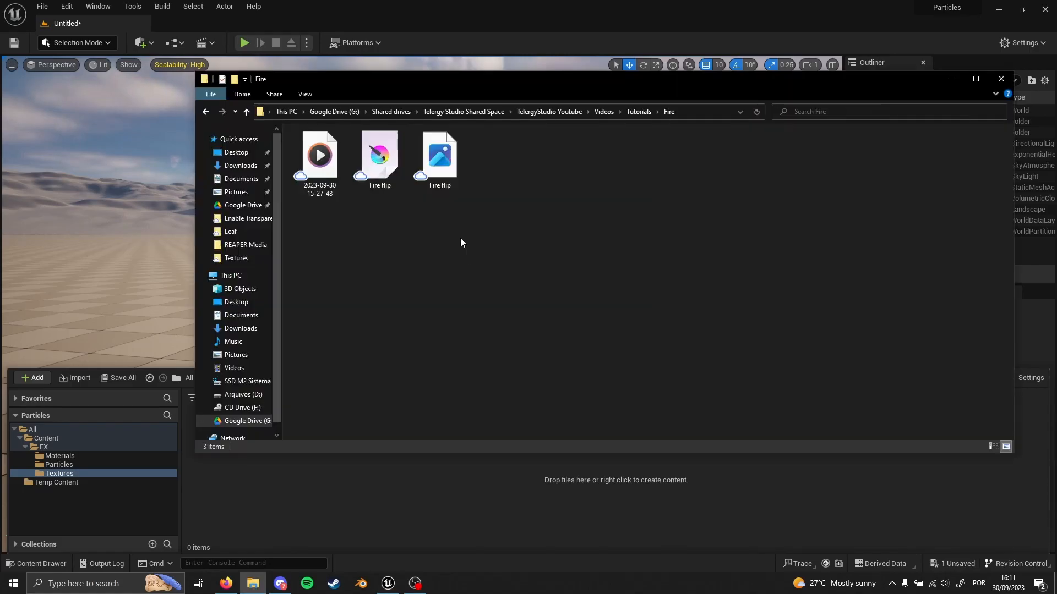
drag(444, 154, 379, 500)
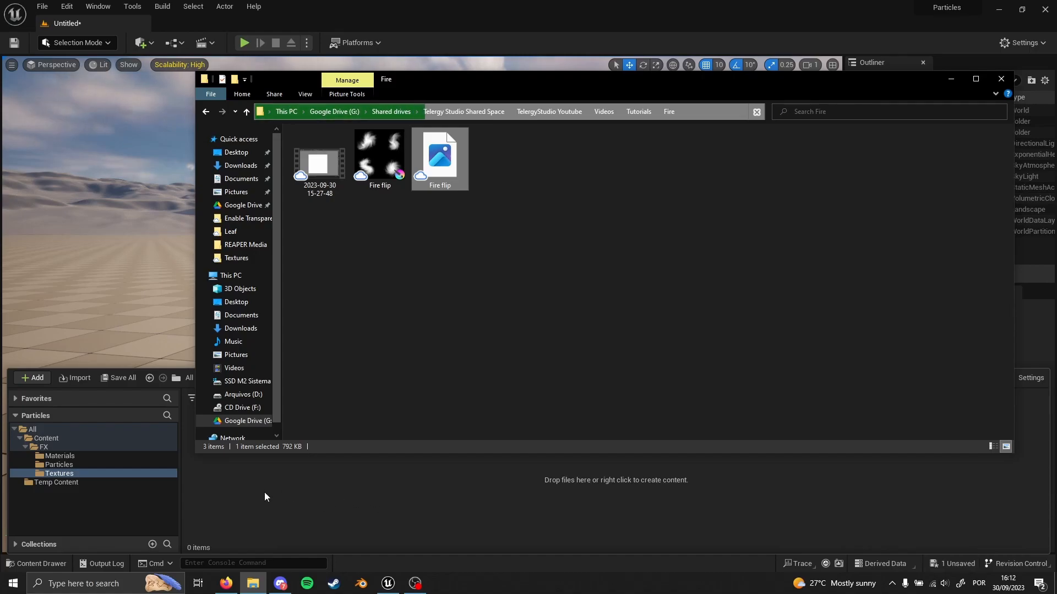
click(377, 432)
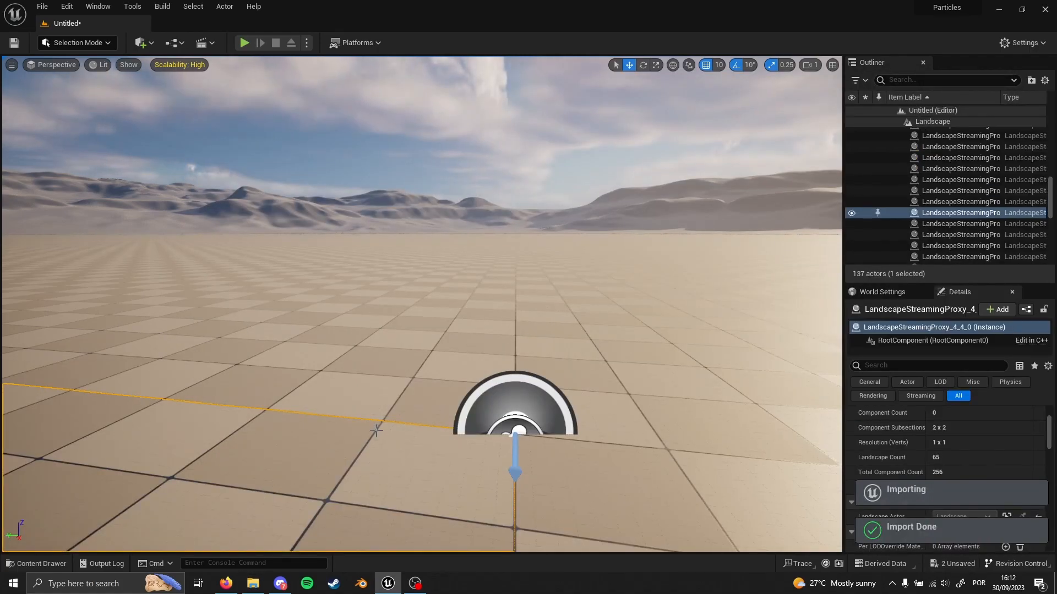
- Examine the Materials, Particles and Textures subfolders of the FX content folder
key(ctrl+space)
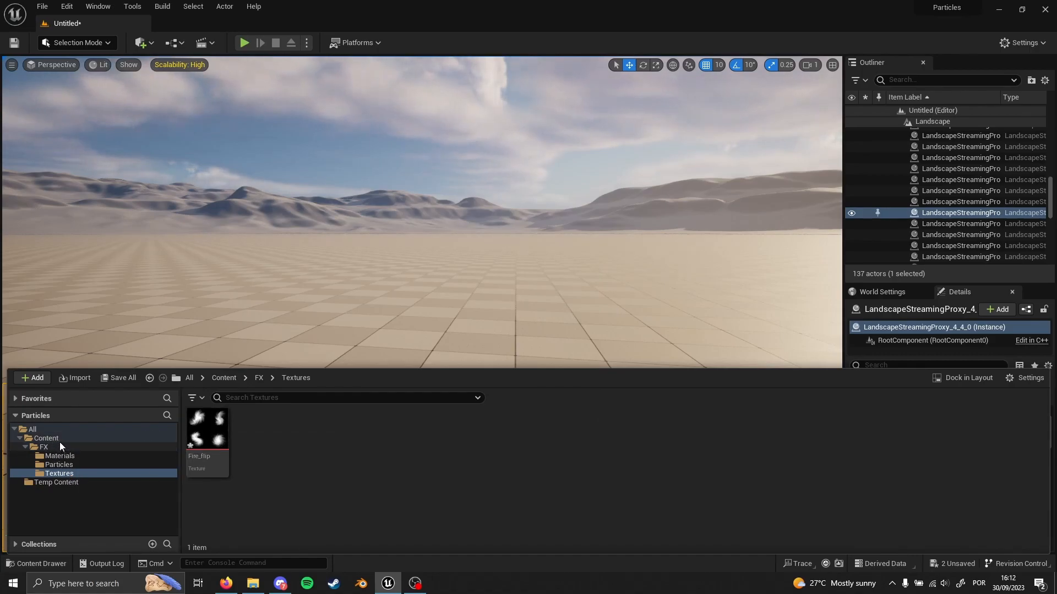
double_click(24, 451)
click(24, 451)
click(69, 457)
click(68, 464)
click(72, 474)
- Open the Fire_flip texture asset and turn off its sRGB option
click(207, 437)
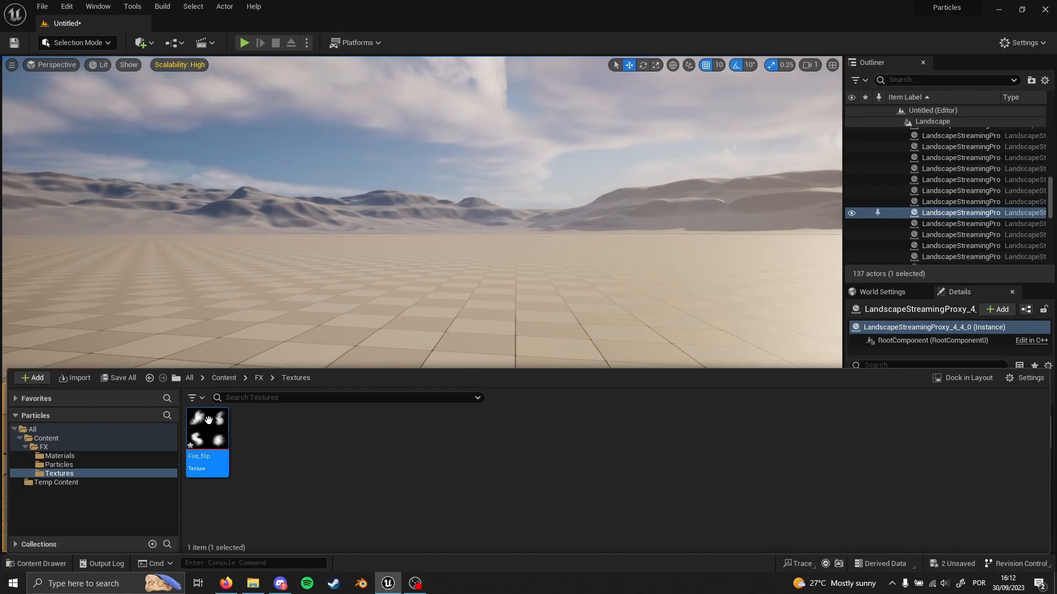
mouse_move(207, 430)
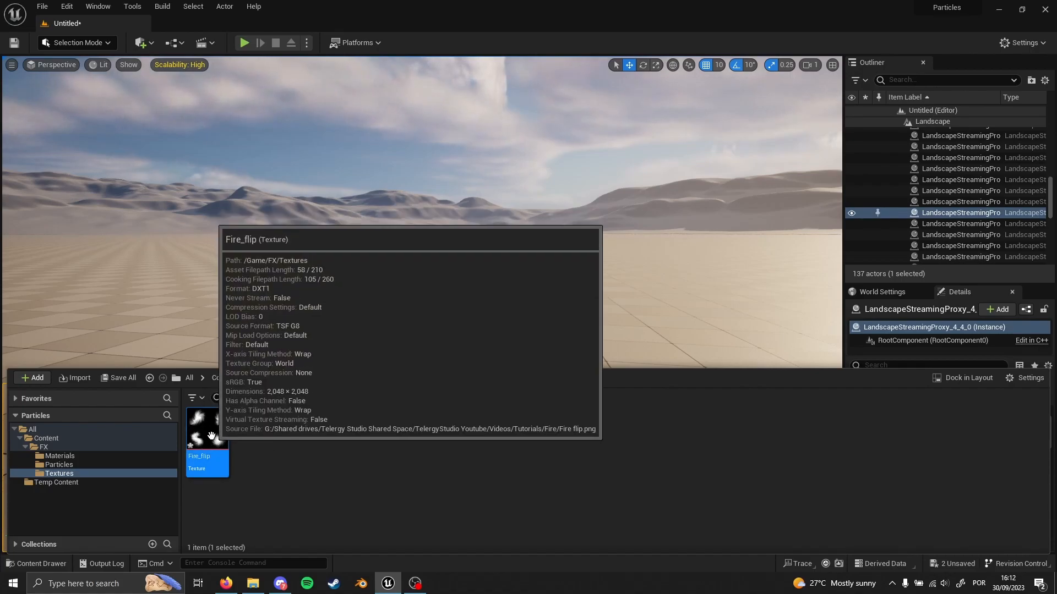
double_click(212, 437)
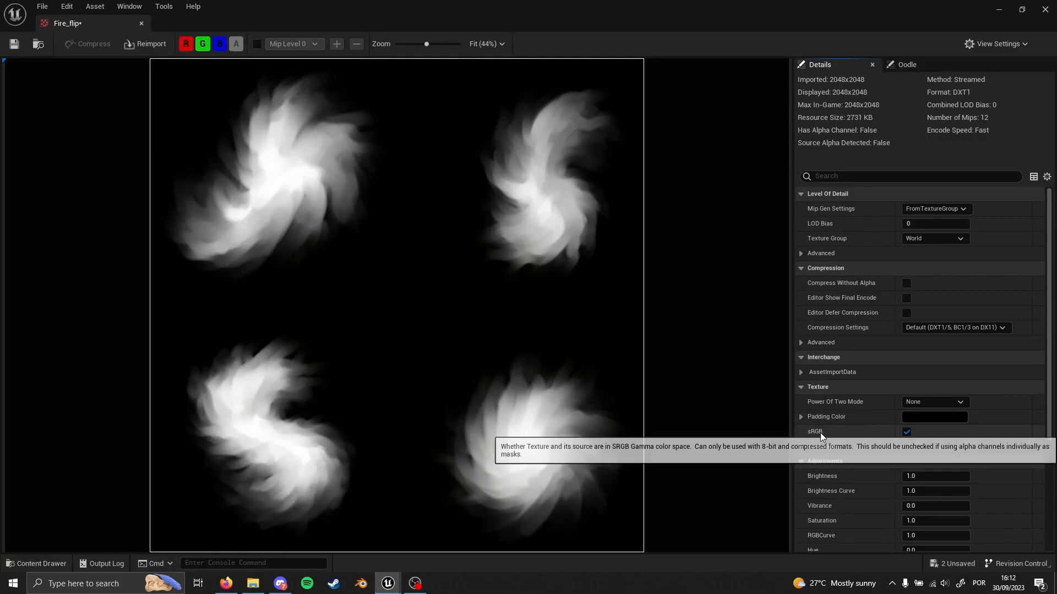
click(907, 432)
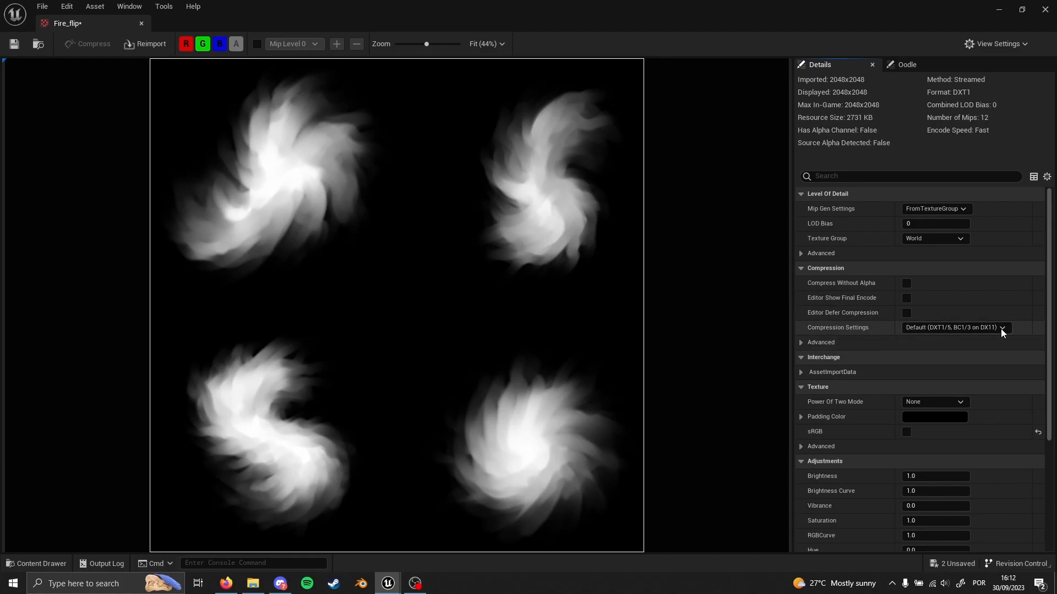
- Set the texture's compression to Grayscale (G8/16, RGB8 sRGB), then save the asset and close it
click(973, 330)
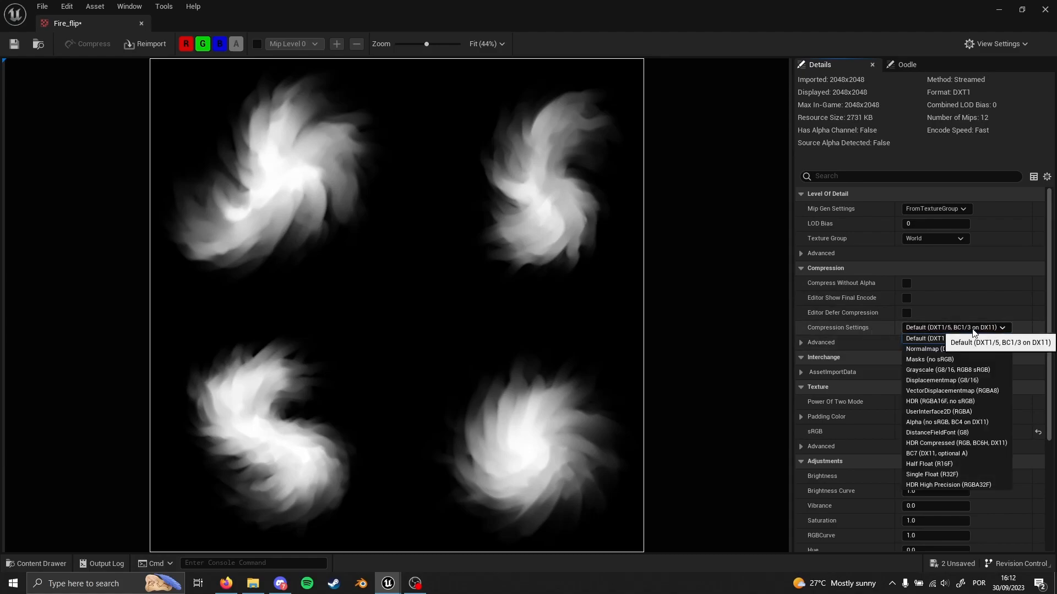
click(940, 371)
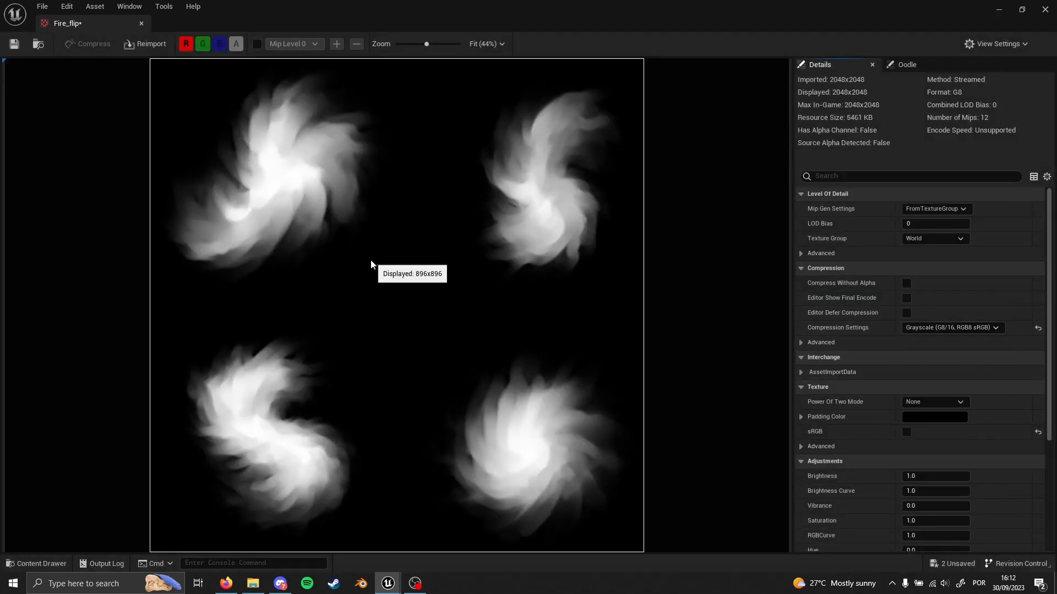
key(ctrl+s)
click(142, 24)
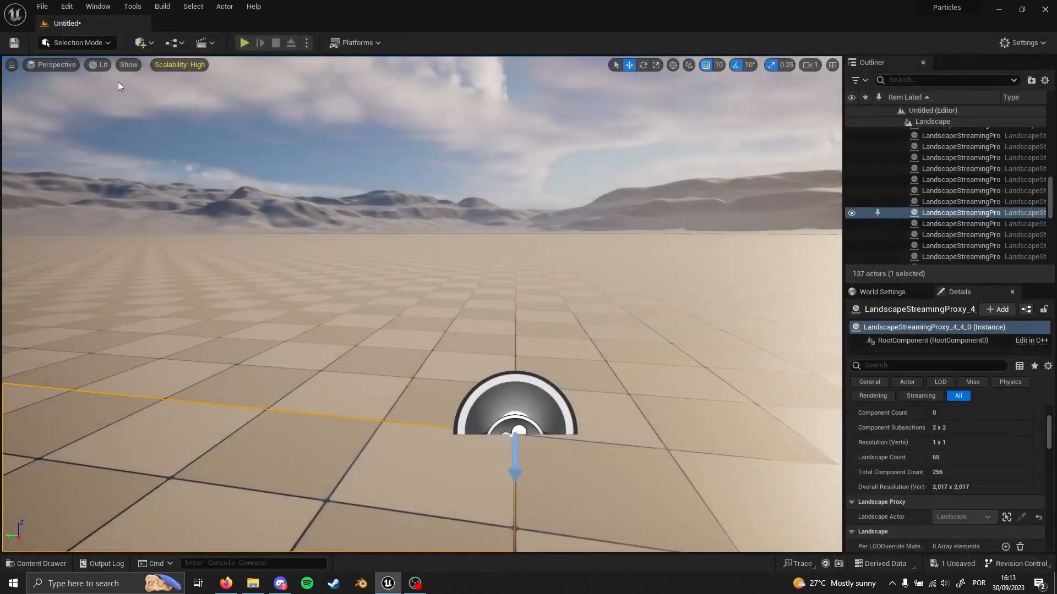
- Create a new material named Fire_MAT in the FX/Materials folder
key(ctrl+space)
click(446, 455)
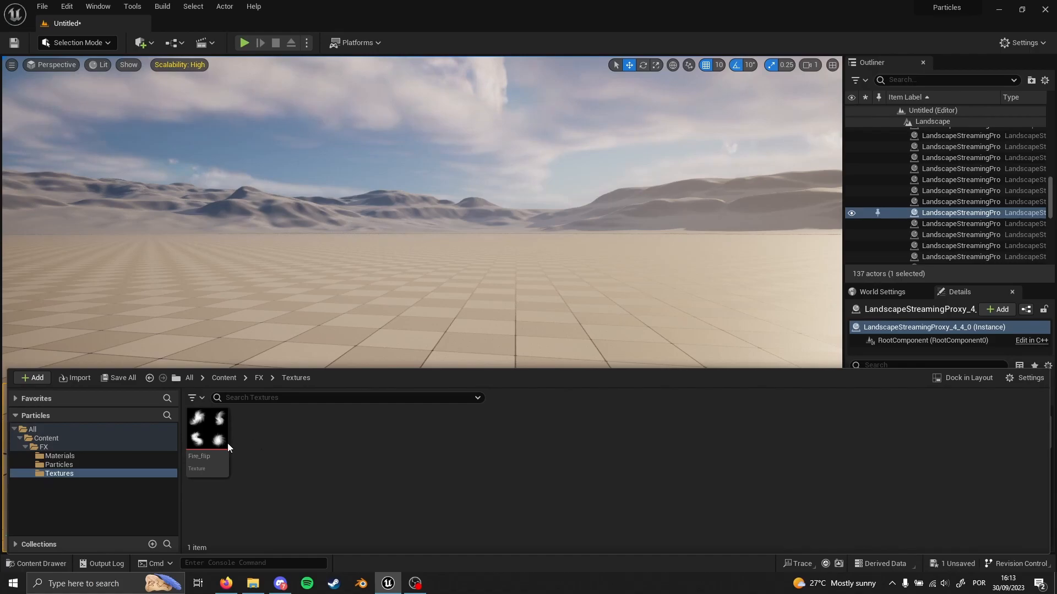
click(108, 456)
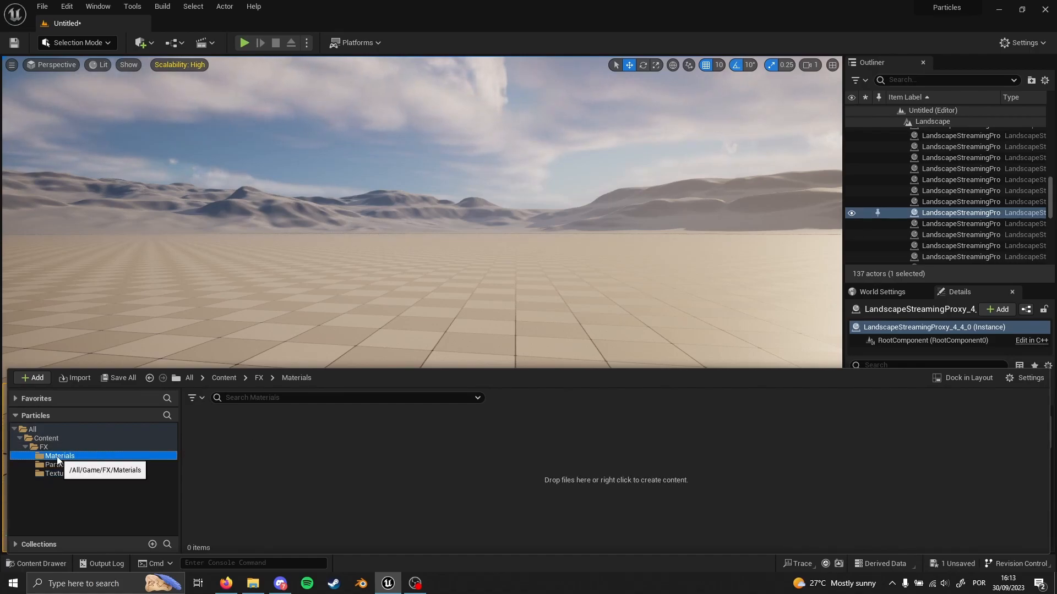
right_click(266, 475)
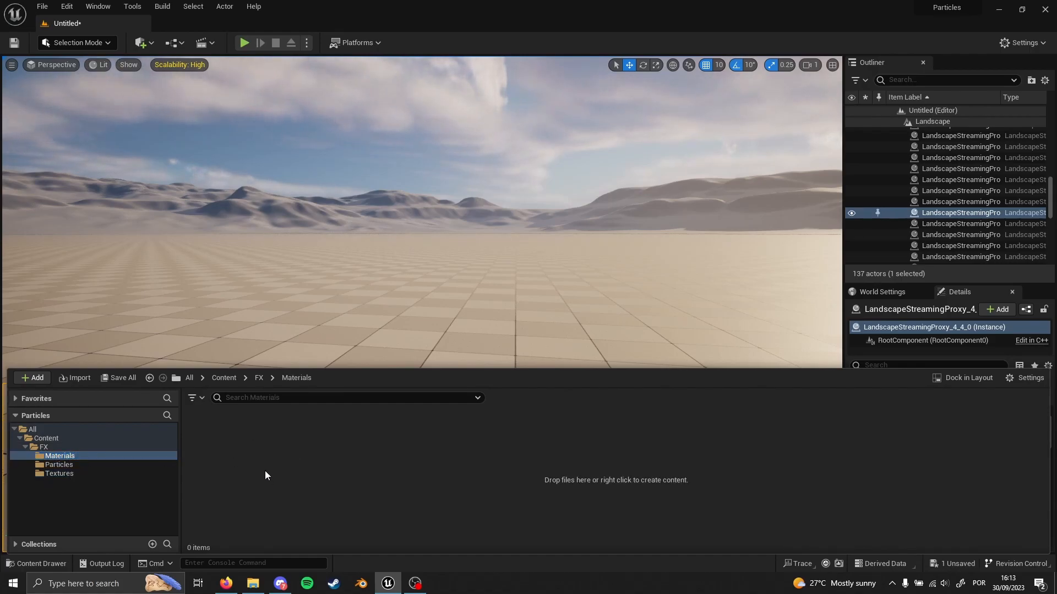
click(326, 202)
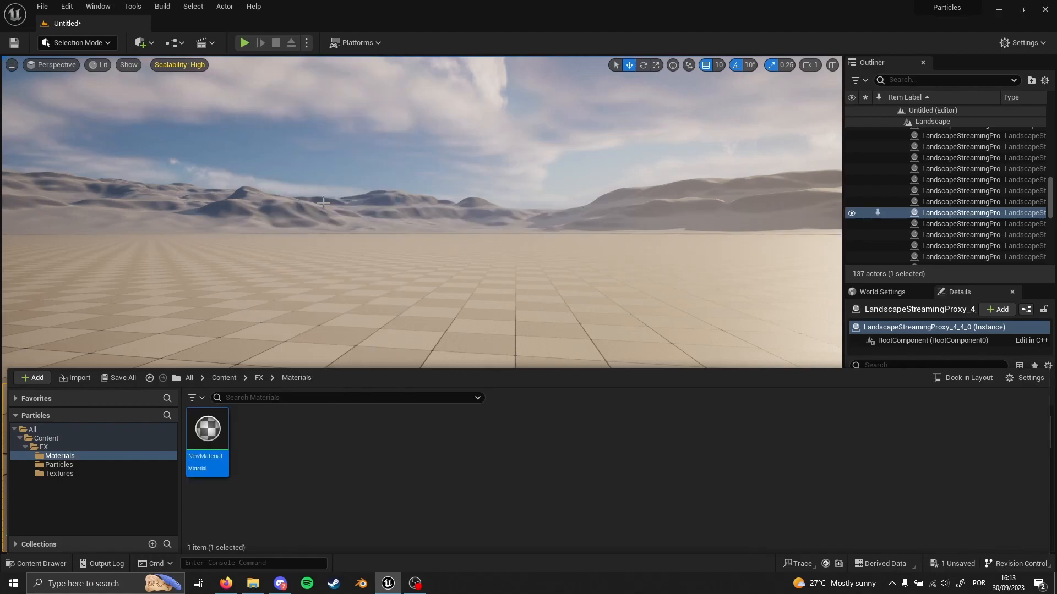
text(Fire_MAT)
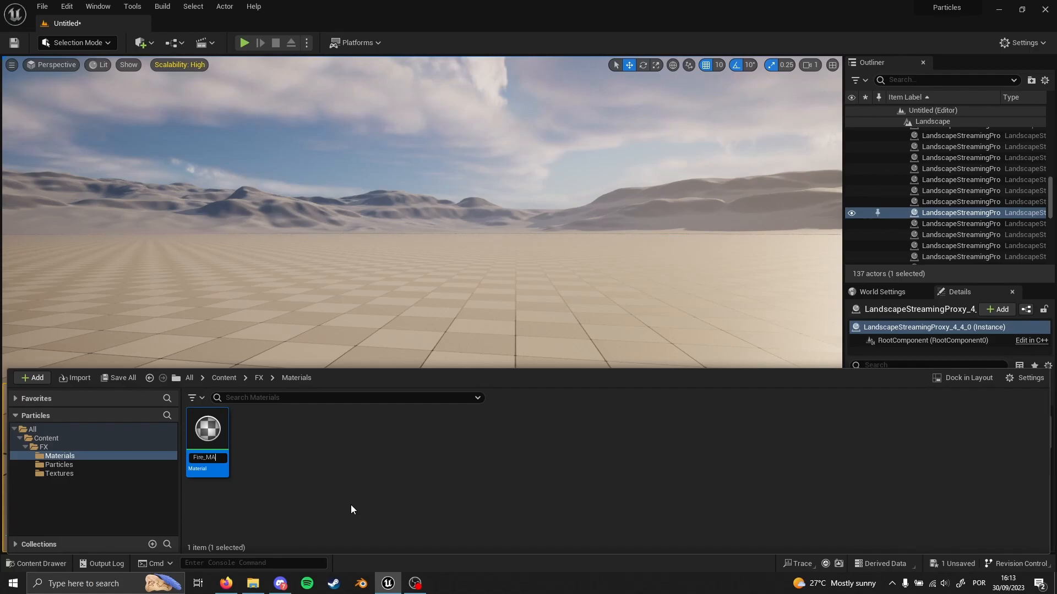
key(Return)
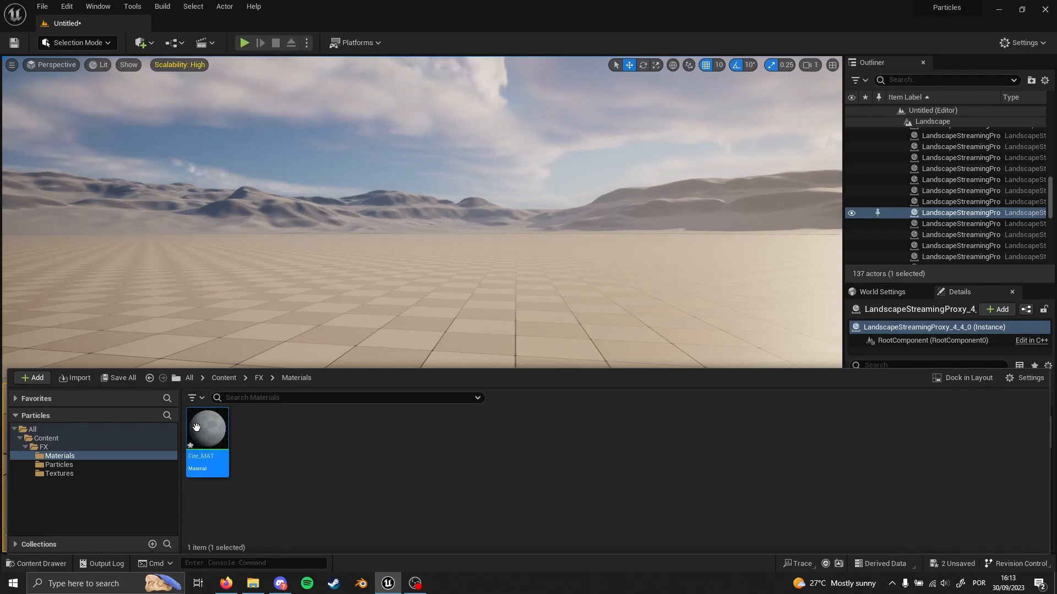
- Open Fire_MAT and set its blend mode to Translucent and its shading model to Unlit
double_click(208, 435)
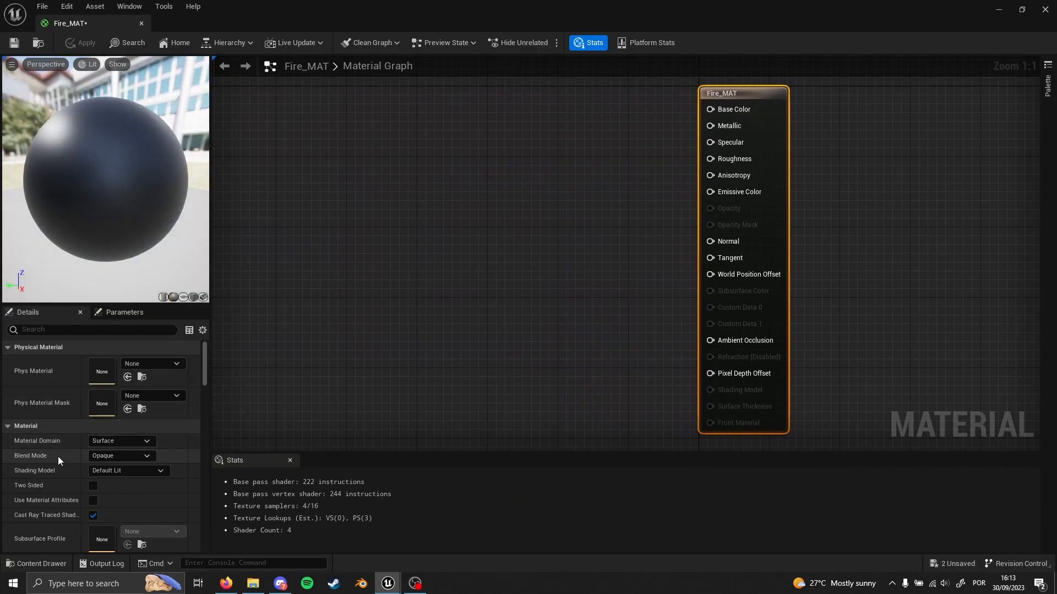
click(106, 457)
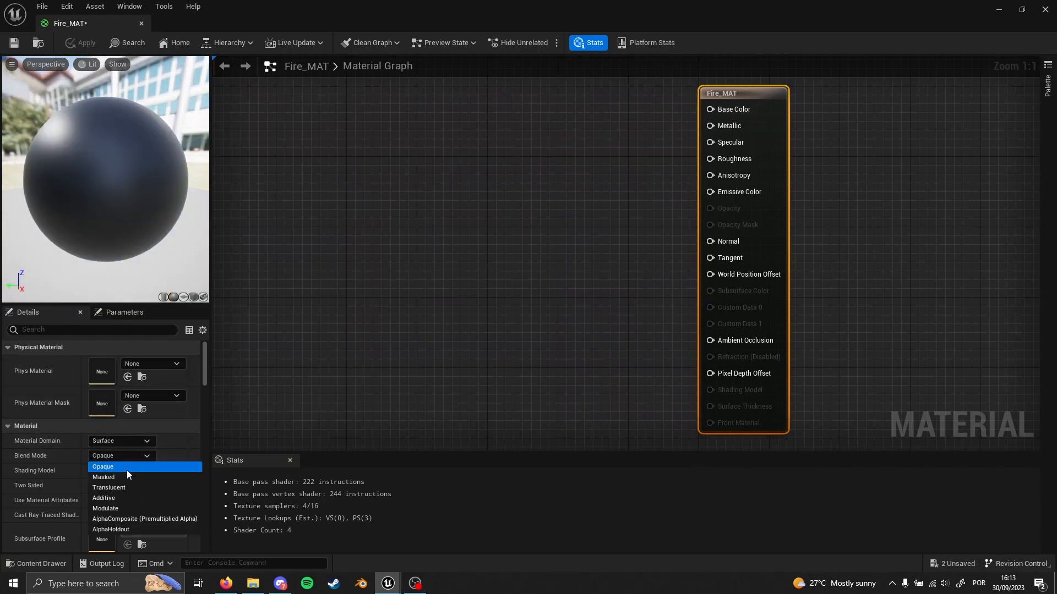
click(123, 488)
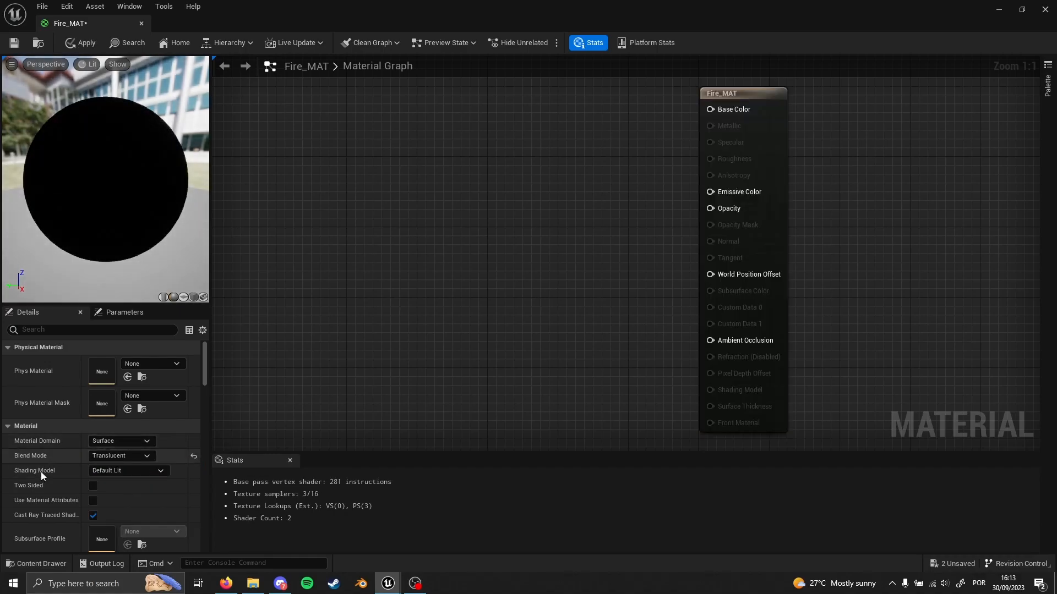
click(124, 471)
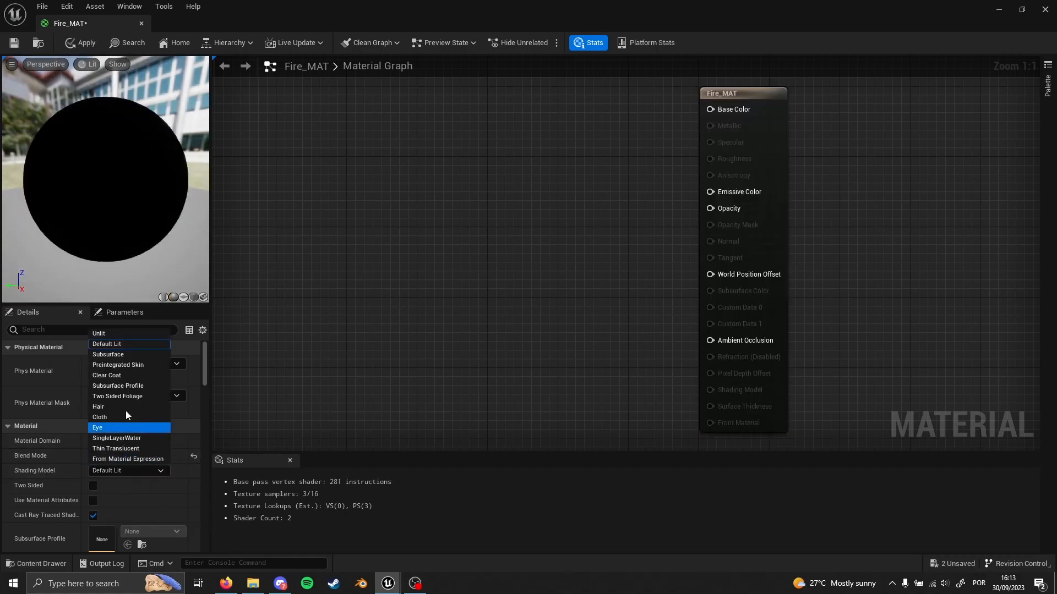
click(110, 335)
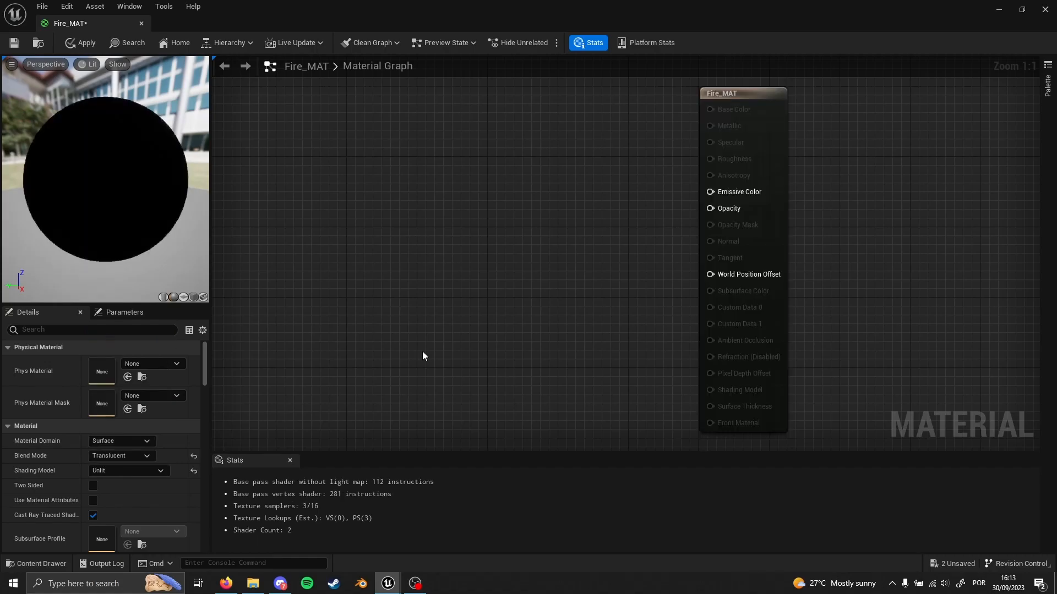
- Add a Particle Color node to the material graph and place it to the upper left of the Fire_MAT node
right_click(464, 189)
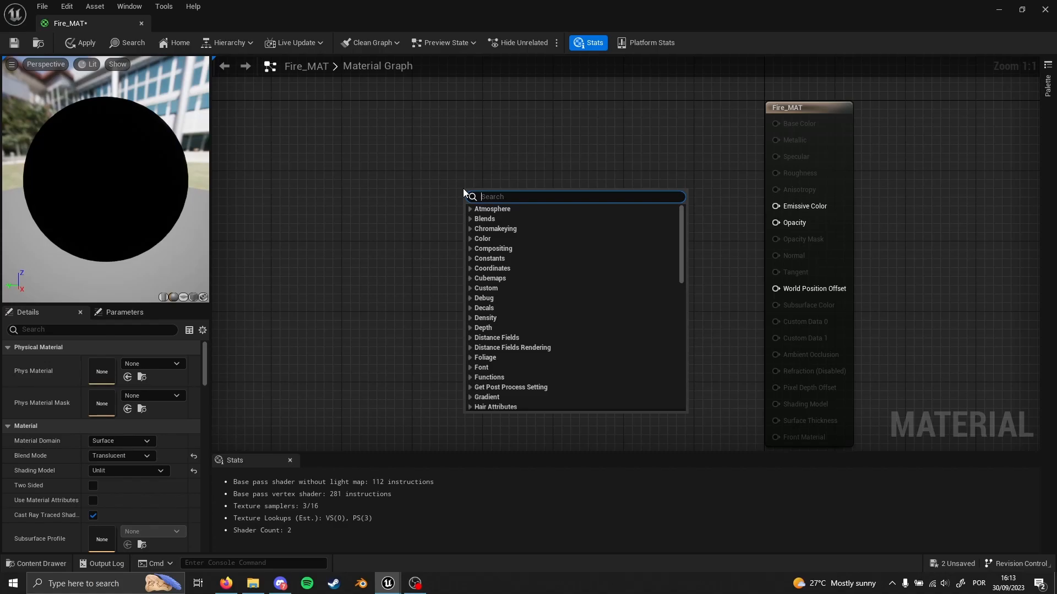
text(parti)
key(Return)
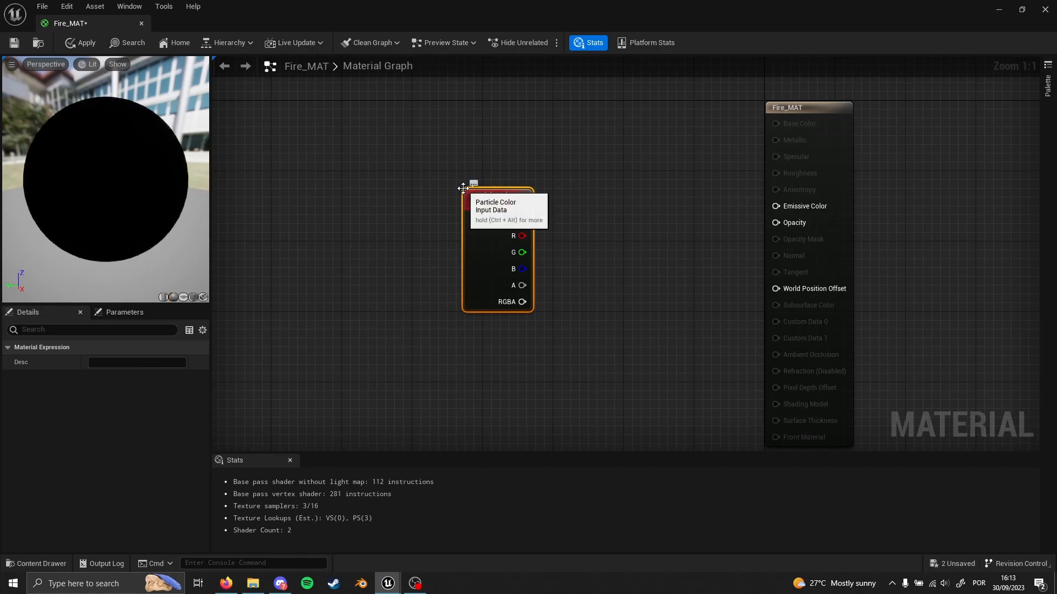
drag(463, 189, 403, 128)
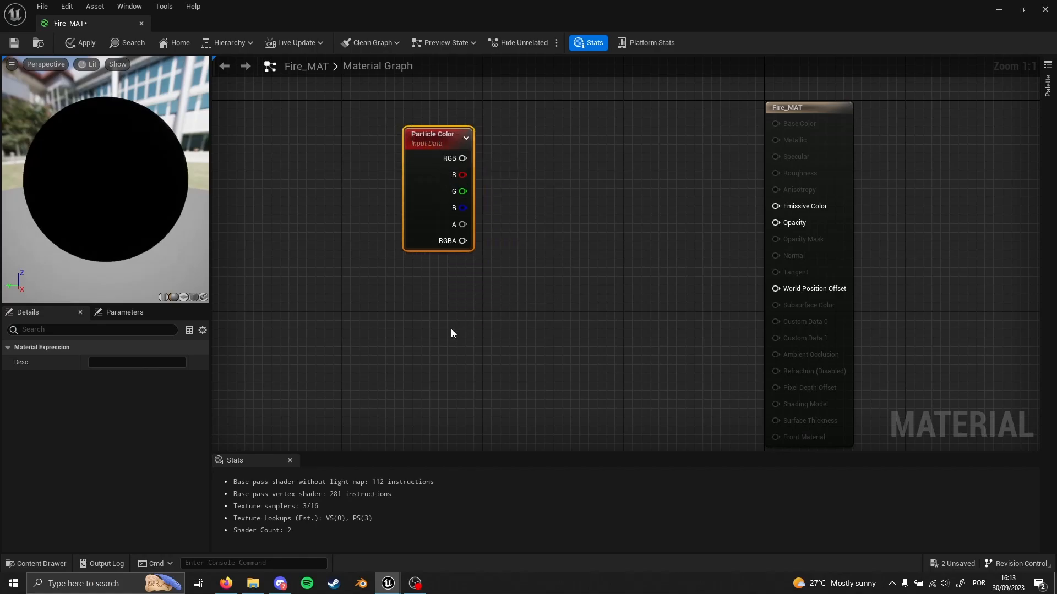
- Add the Fire_flip texture from the FX/Textures folder to the graph as a Texture Sample below the Particle Color node
key(ctrl+space)
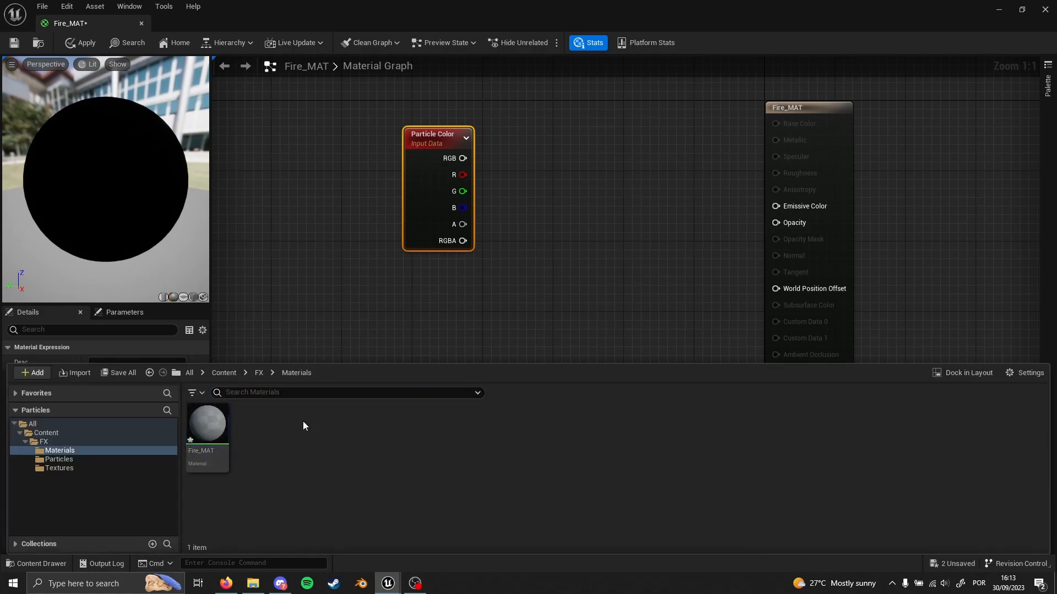
click(62, 467)
drag(207, 429, 467, 285)
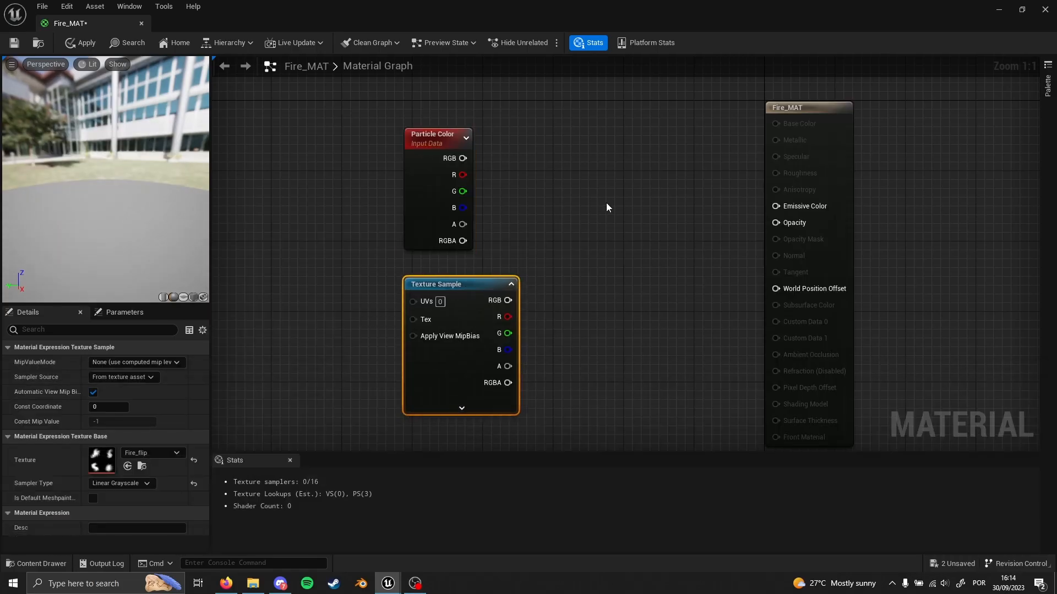
- Add a Multiply node between Particle Color and the Fire_MAT node, and place a copy of it underneath
click(618, 157)
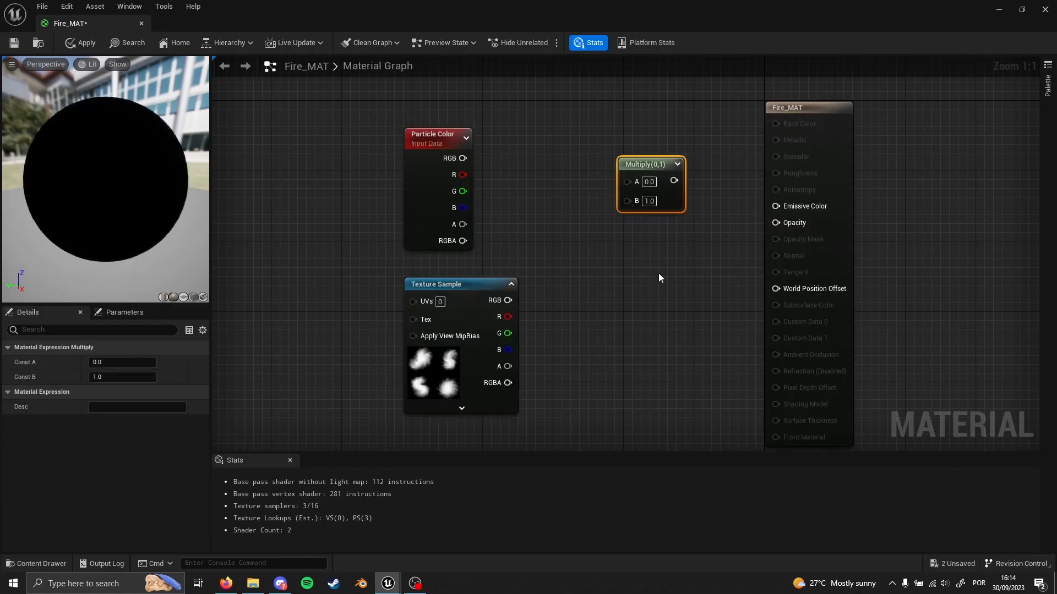
key(ctrl+c)
key(ctrl+v)
drag(655, 252, 654, 231)
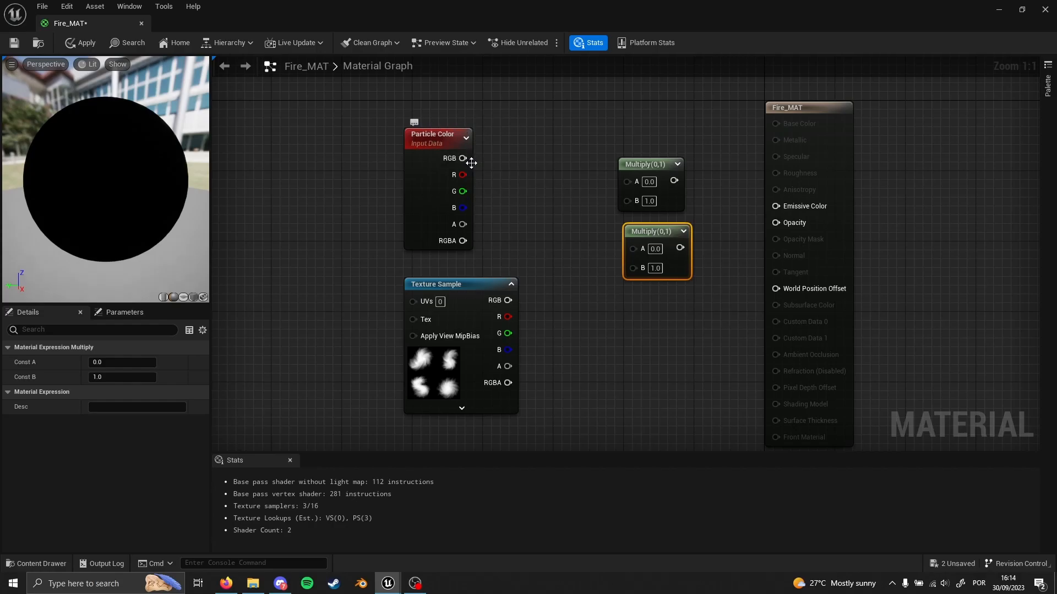
- Multiply Particle Color RGB by the texture's RGB into Emissive Color, and Particle Color alpha by the texture's RGB into Opacity
drag(463, 159, 631, 181)
drag(508, 301, 780, 209)
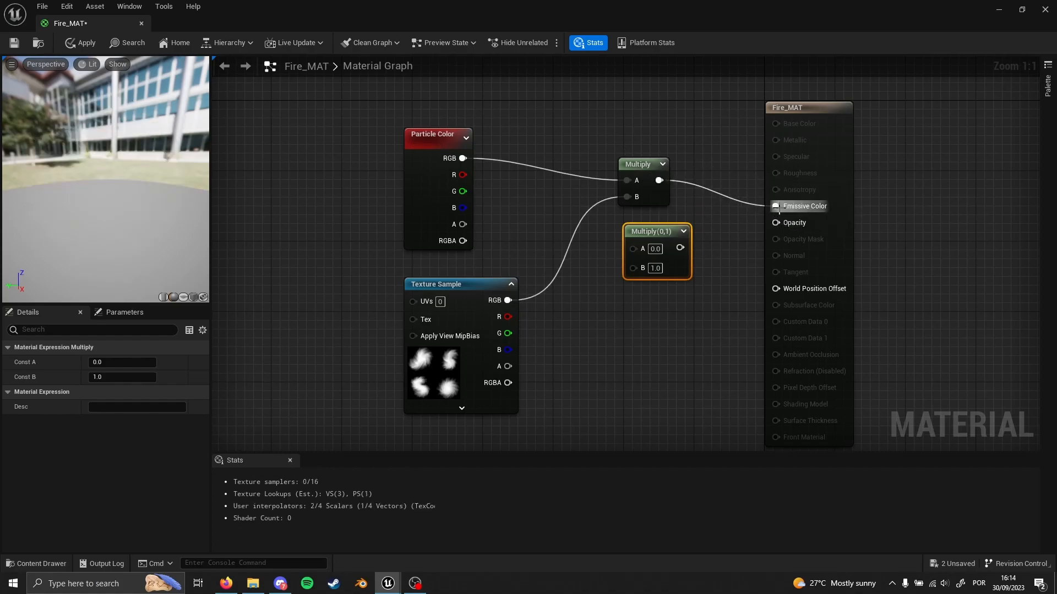
drag(639, 240, 631, 258)
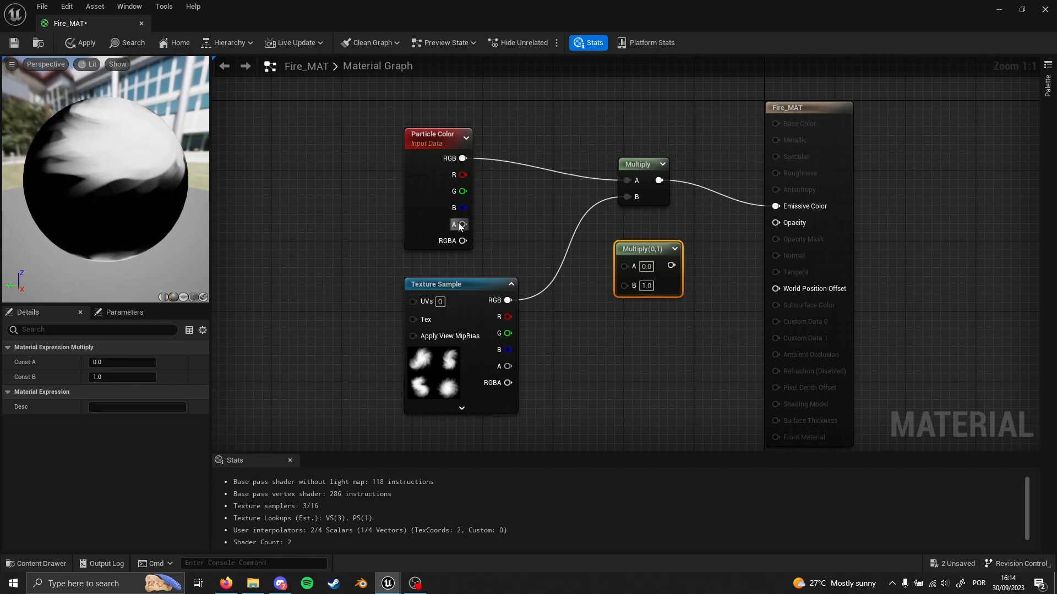
drag(461, 224, 625, 265)
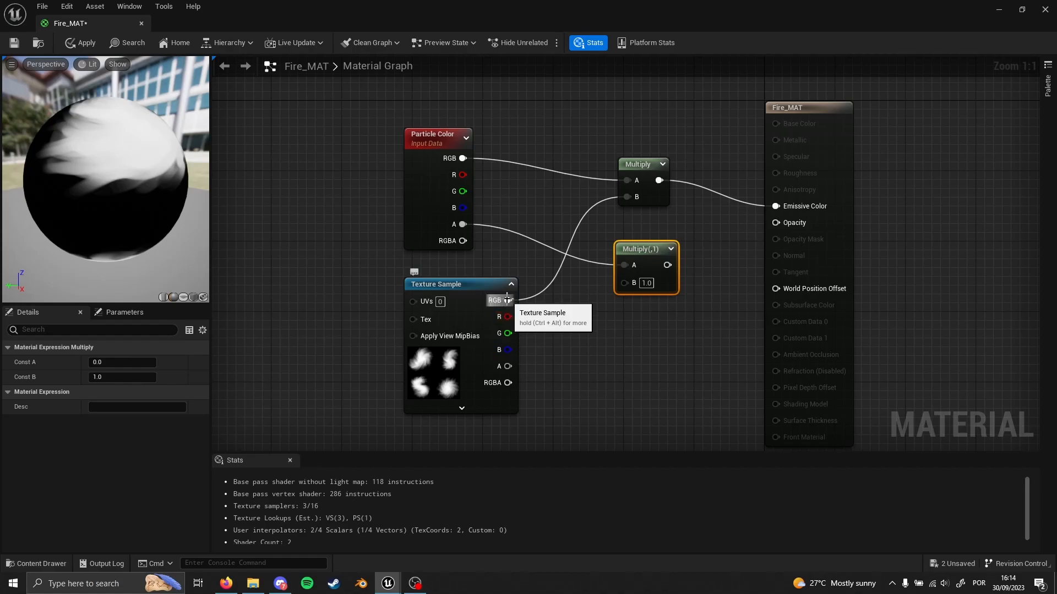
drag(507, 300, 780, 224)
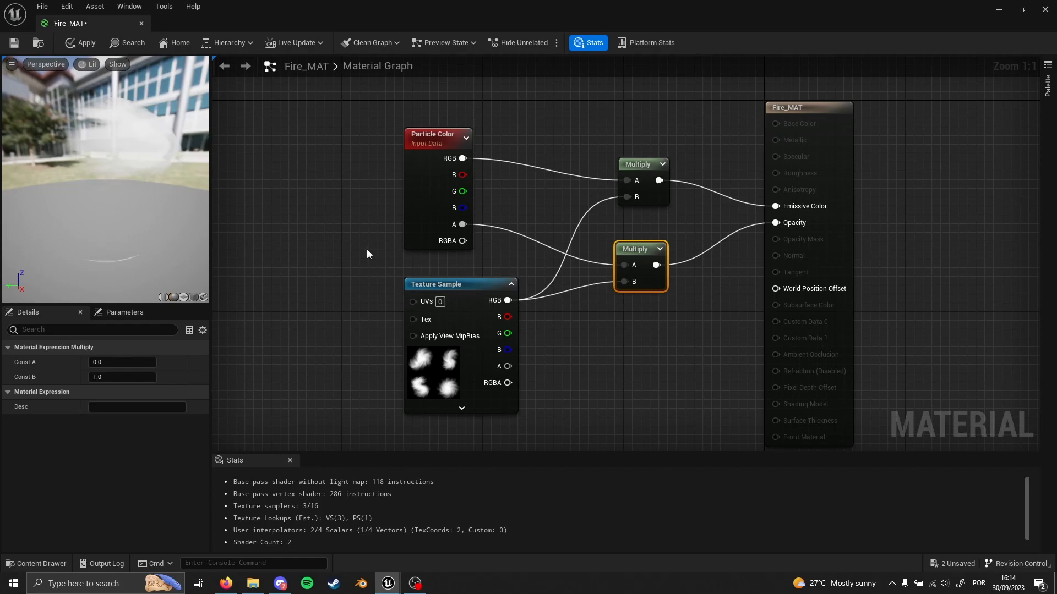
- Check the material on the preview sphere, then save Fire_MAT and close it
drag(104, 179, 345, 201)
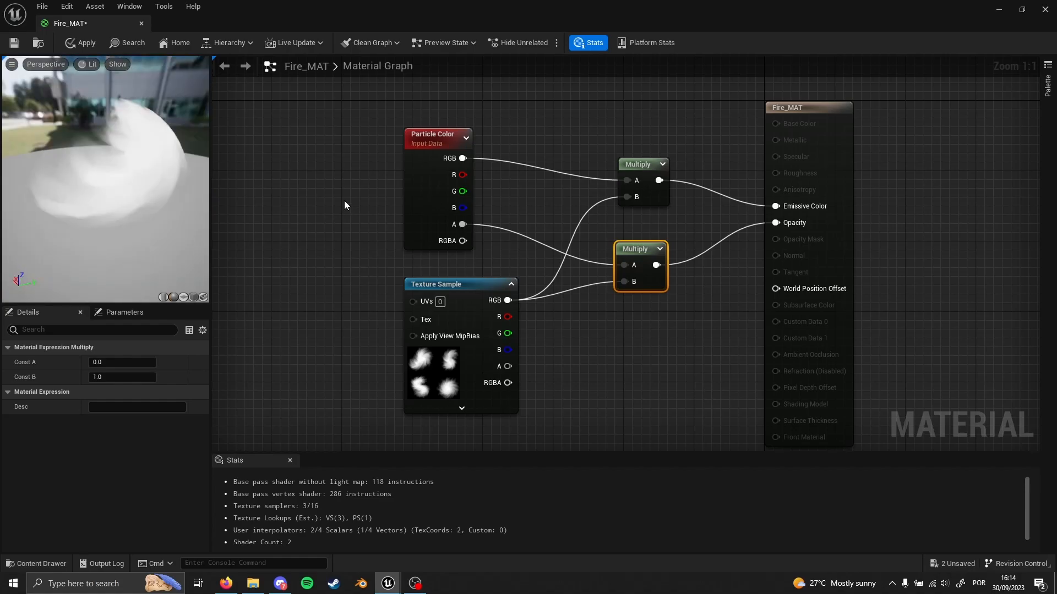
key(ctrl+s)
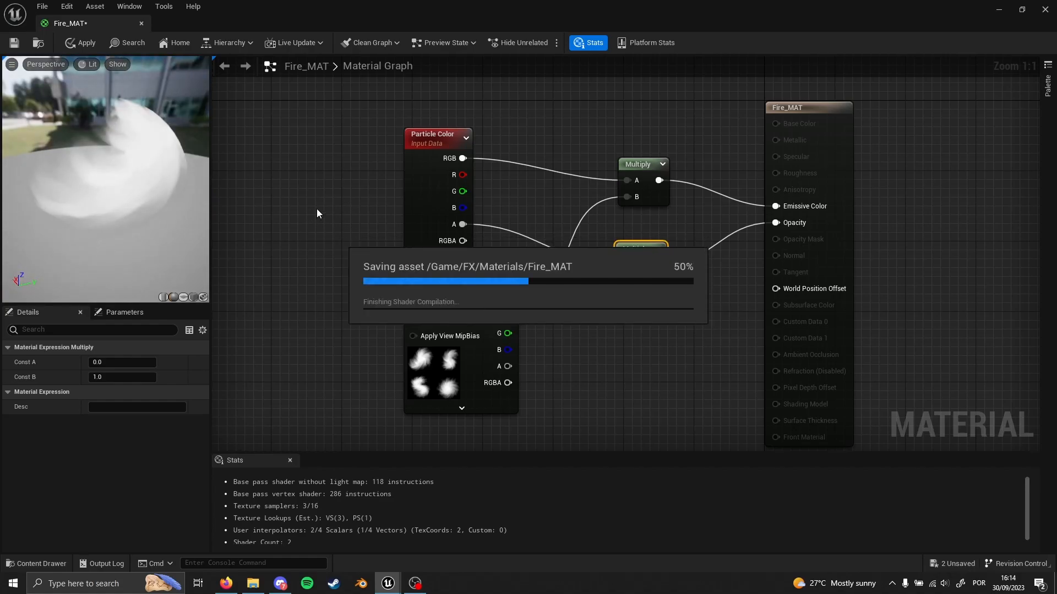
click(142, 24)
- Create a Niagara System from the Fountain emitter template in the FX/Particles folder and name it Fire_NS
key(ctrl+space)
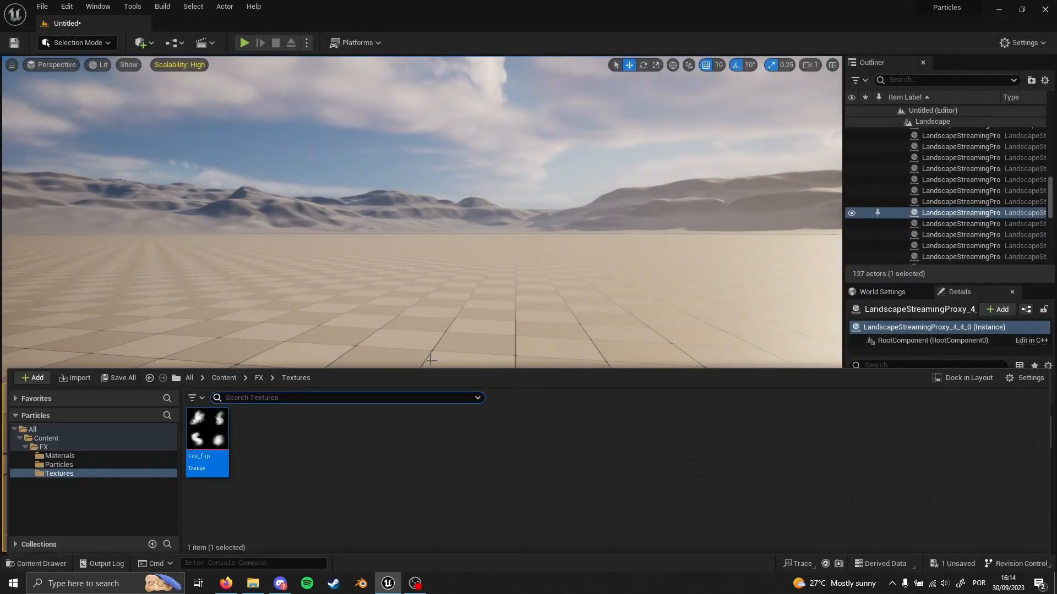
click(354, 474)
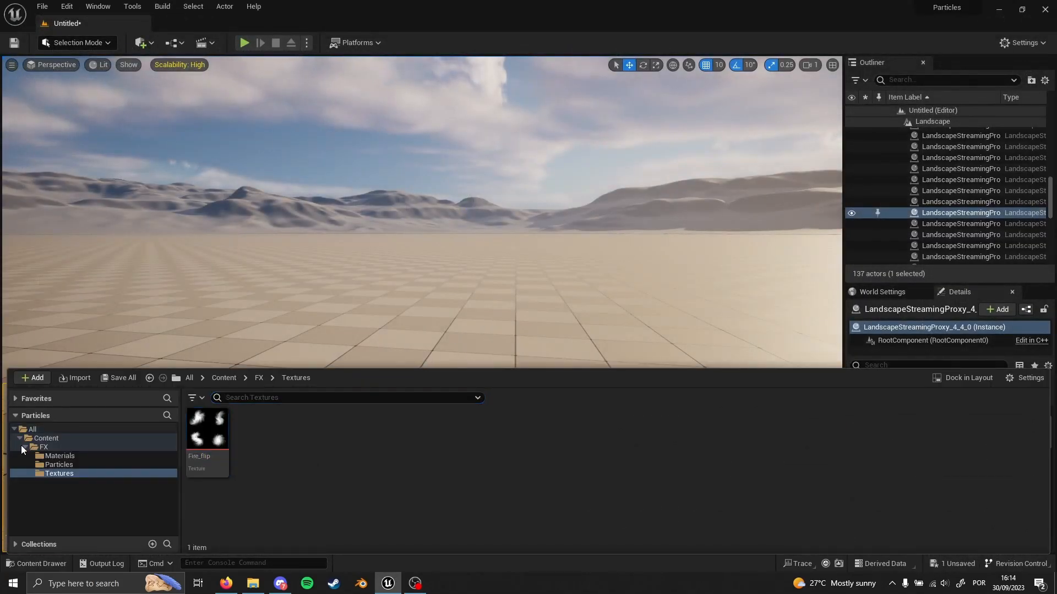
click(62, 465)
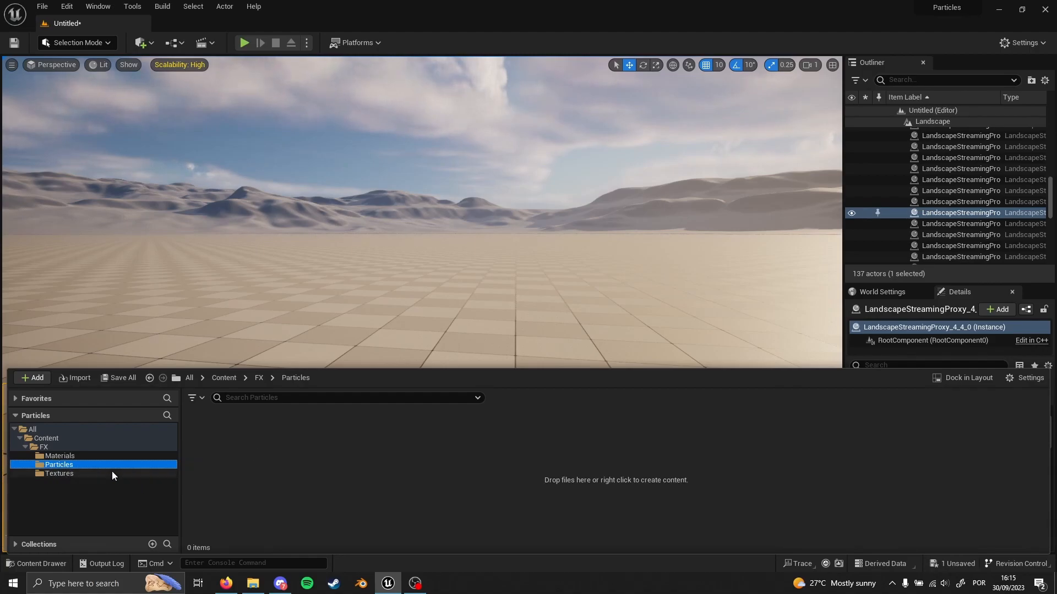
right_click(257, 450)
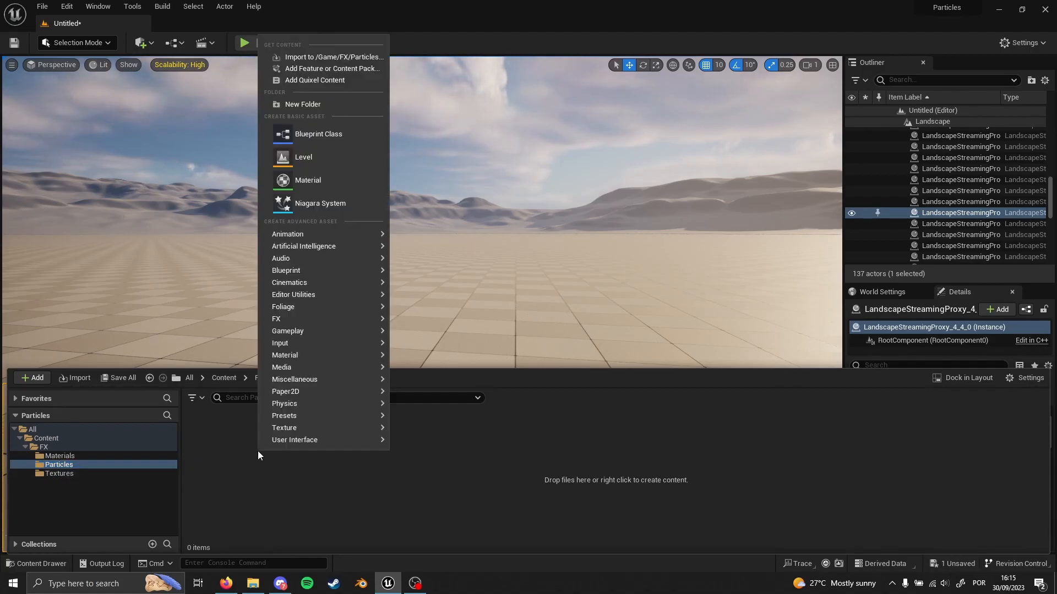
click(312, 204)
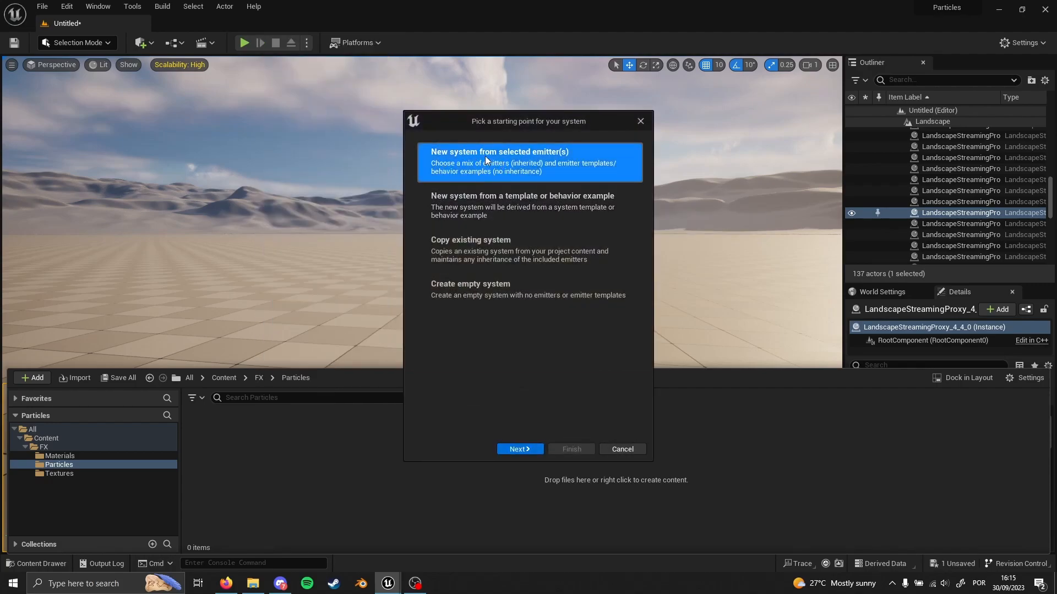
click(522, 448)
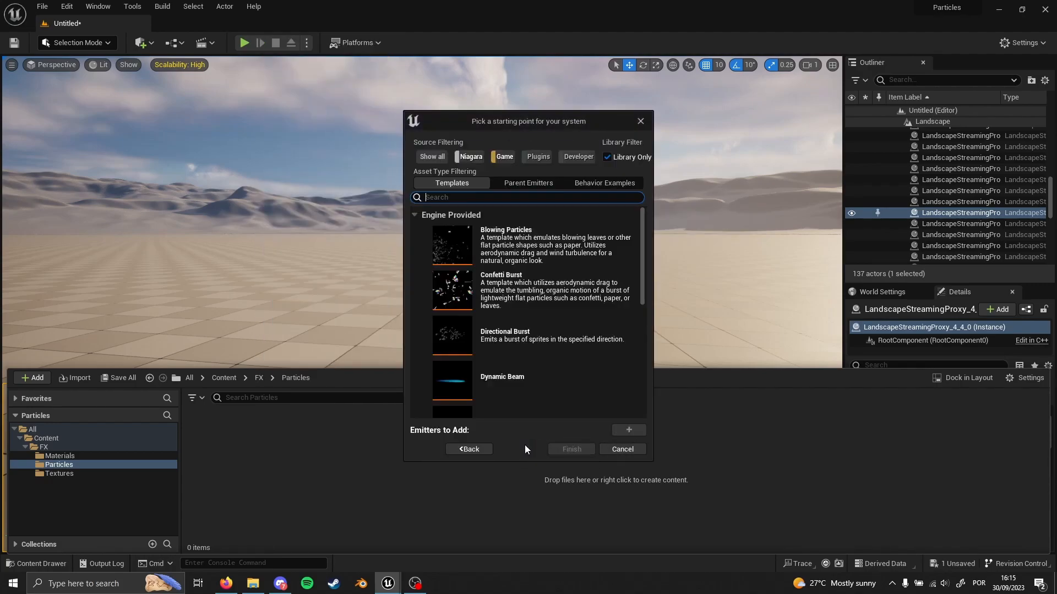
scroll(513, 309, down, 3)
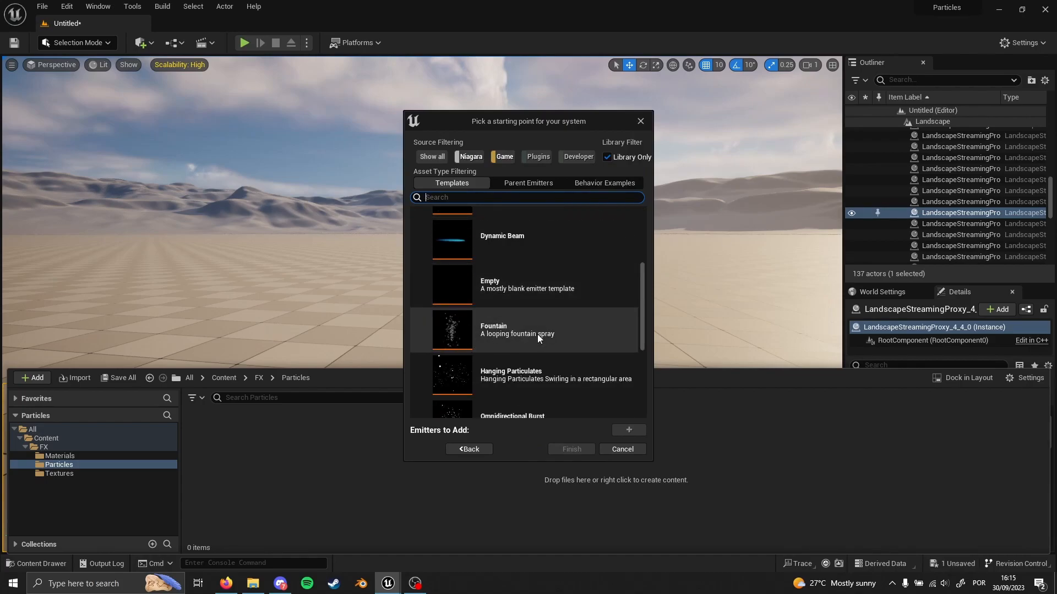
click(504, 330)
click(628, 430)
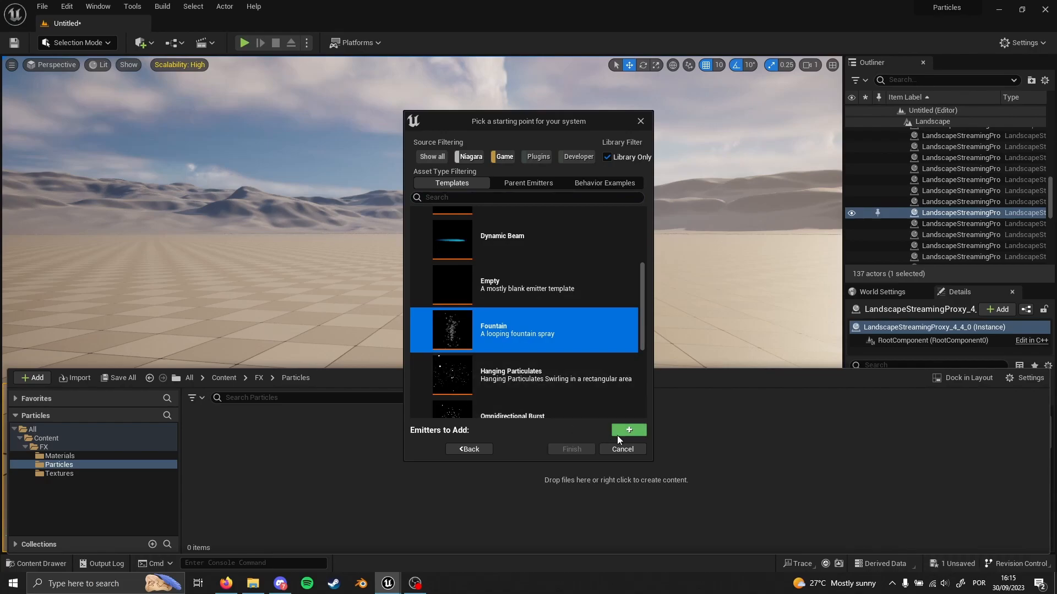
click(571, 449)
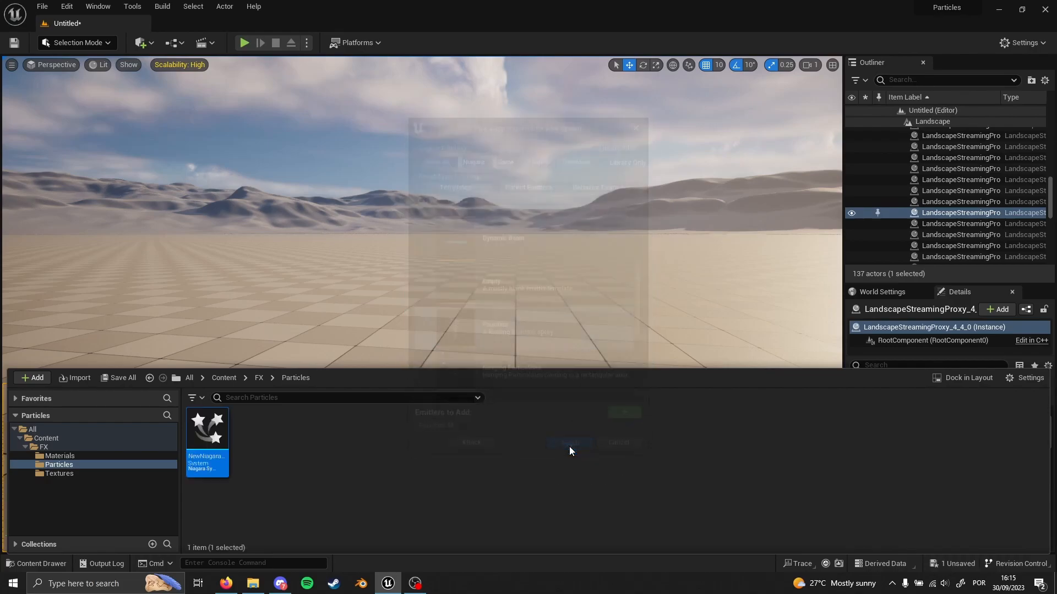
text(Fire_NS)
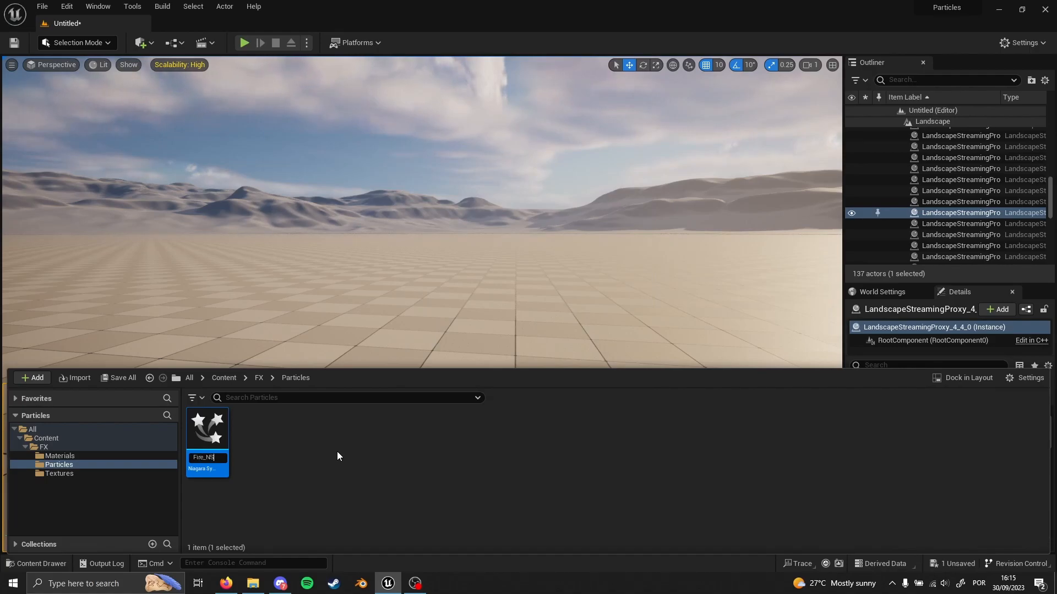
key(Return)
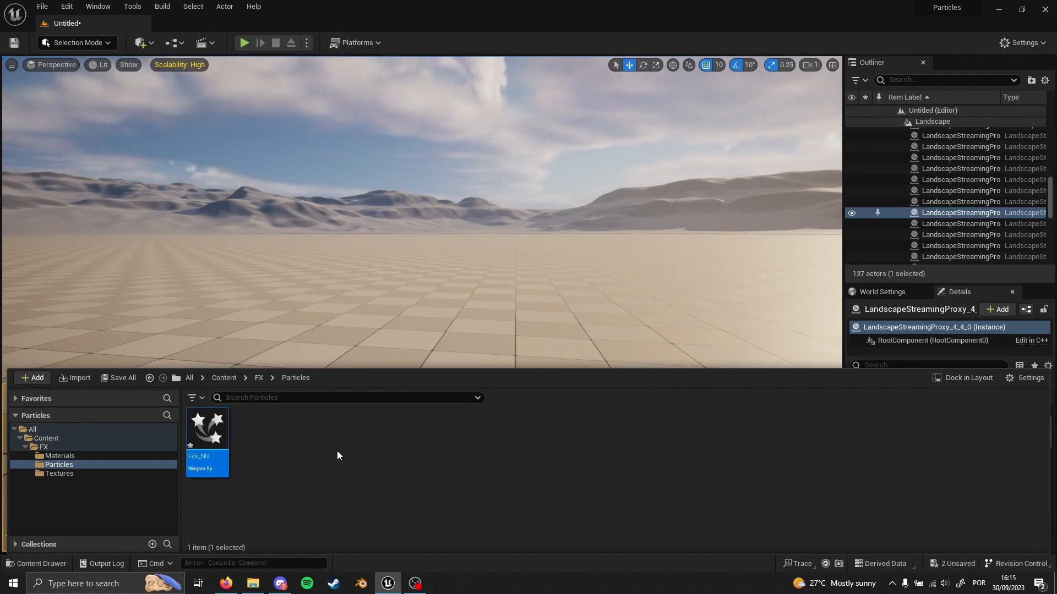
- Open Fire_NS and delete the Gravity Force and Drag modules from the Fountain emitter
double_click(210, 435)
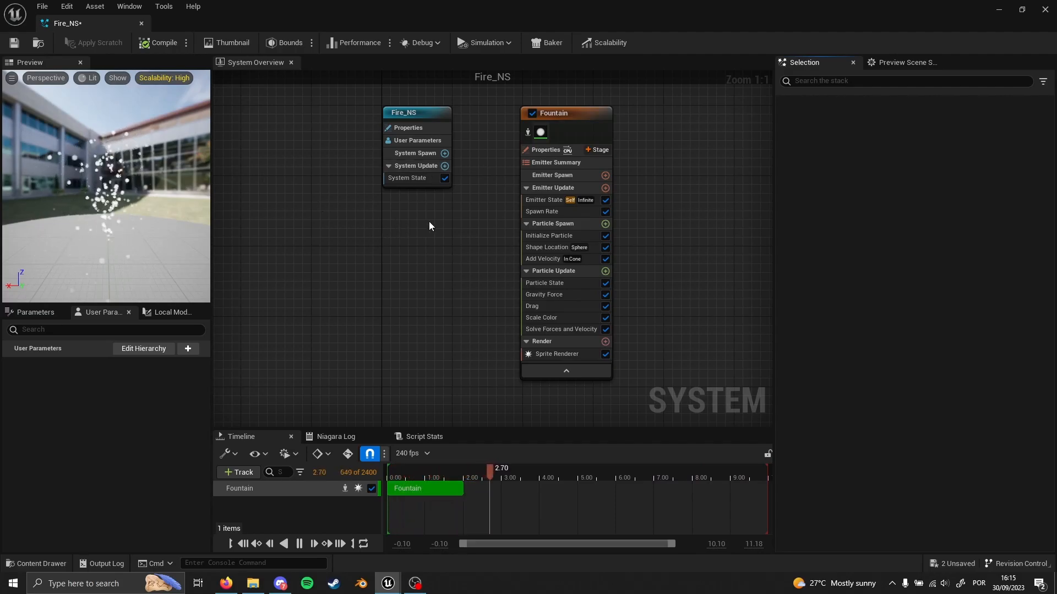
click(548, 295)
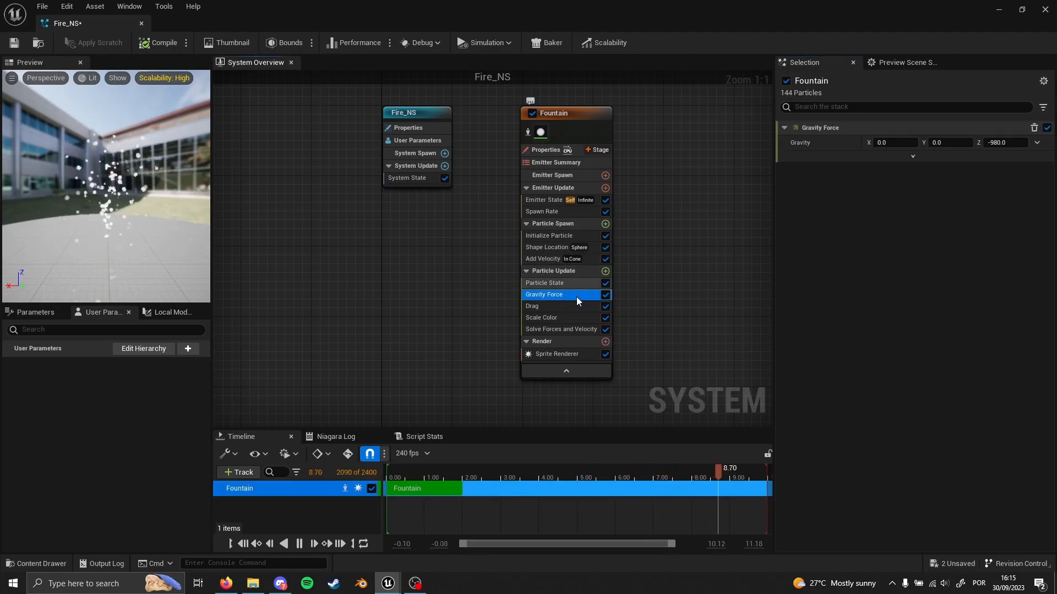
key(Delete)
click(561, 296)
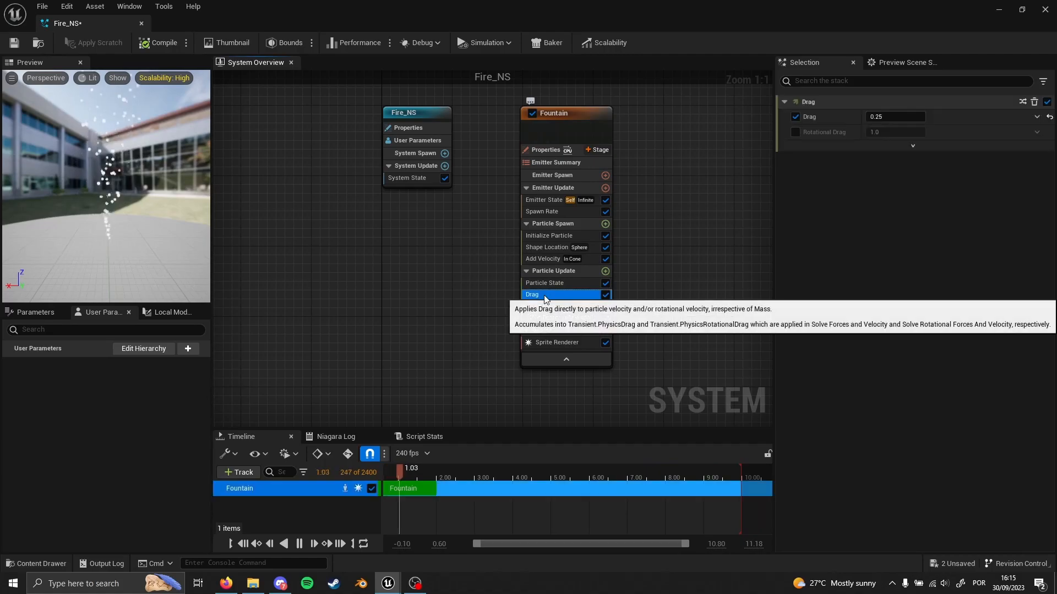
key(Delete)
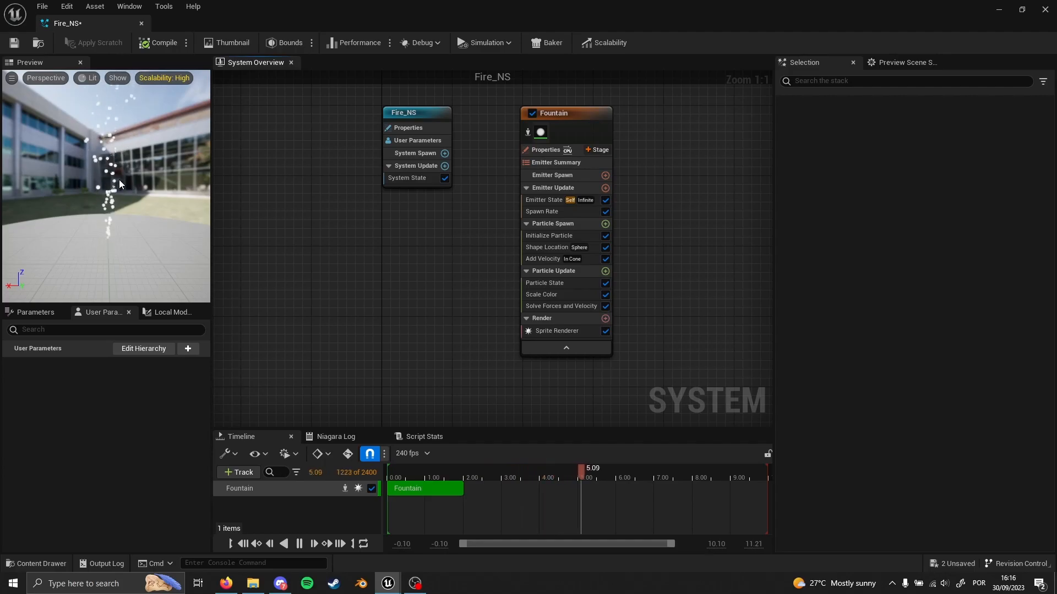
- Assign Fire_MAT as the material of the Fountain emitter's Sprite Renderer
click(554, 331)
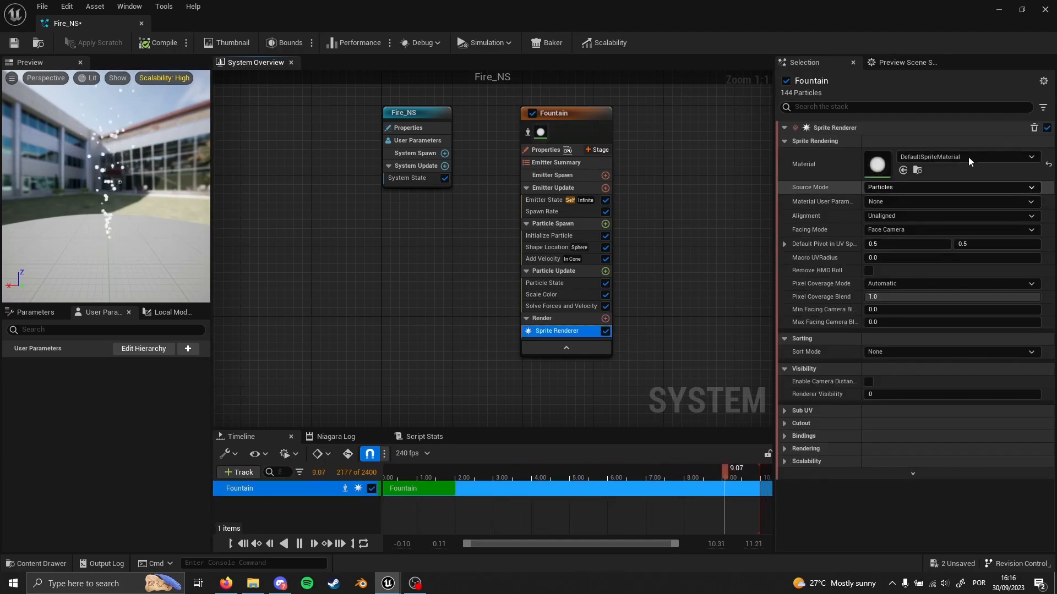
click(947, 155)
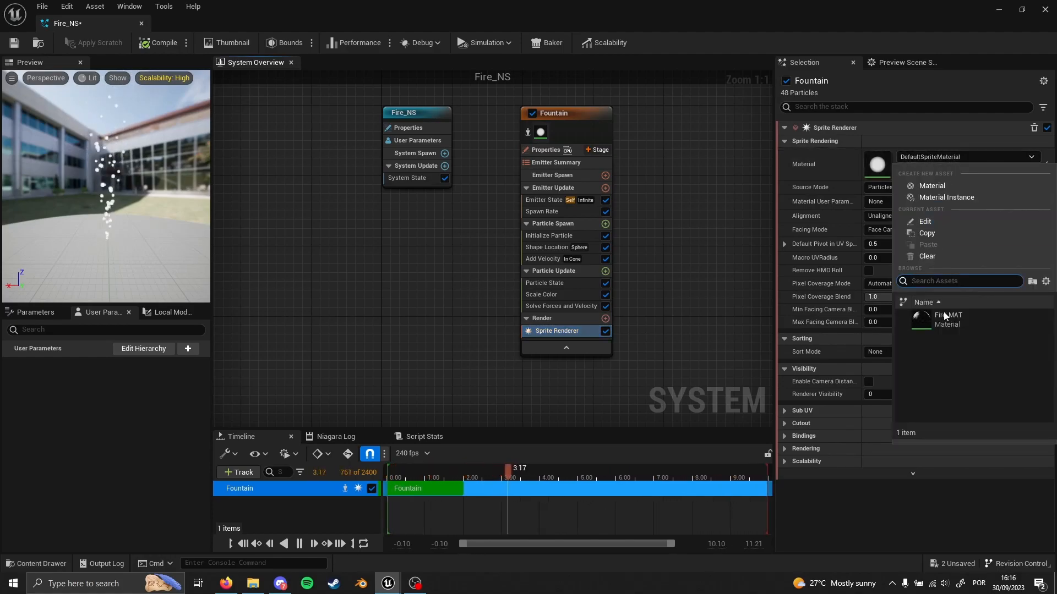
click(968, 321)
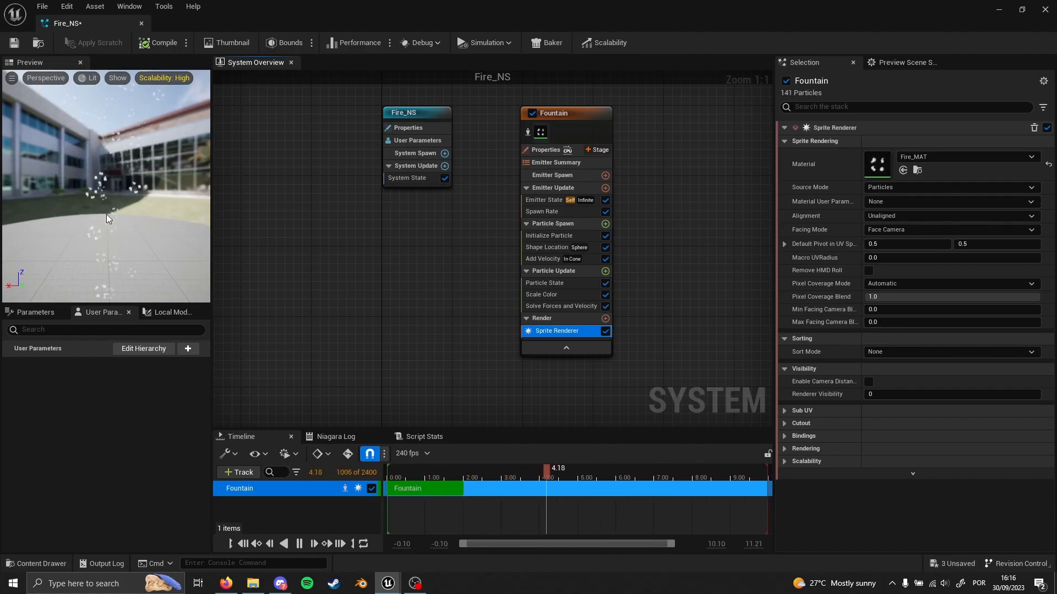
drag(123, 248, 119, 226)
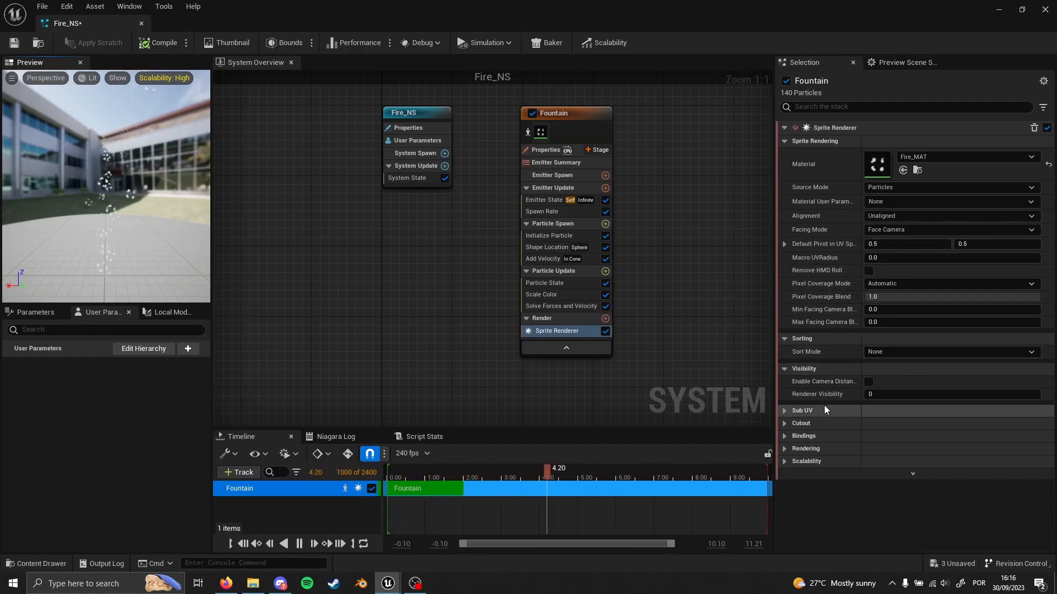
- Set the Sprite Renderer's Sub UV Sub Image Size to 2 by 2
click(783, 410)
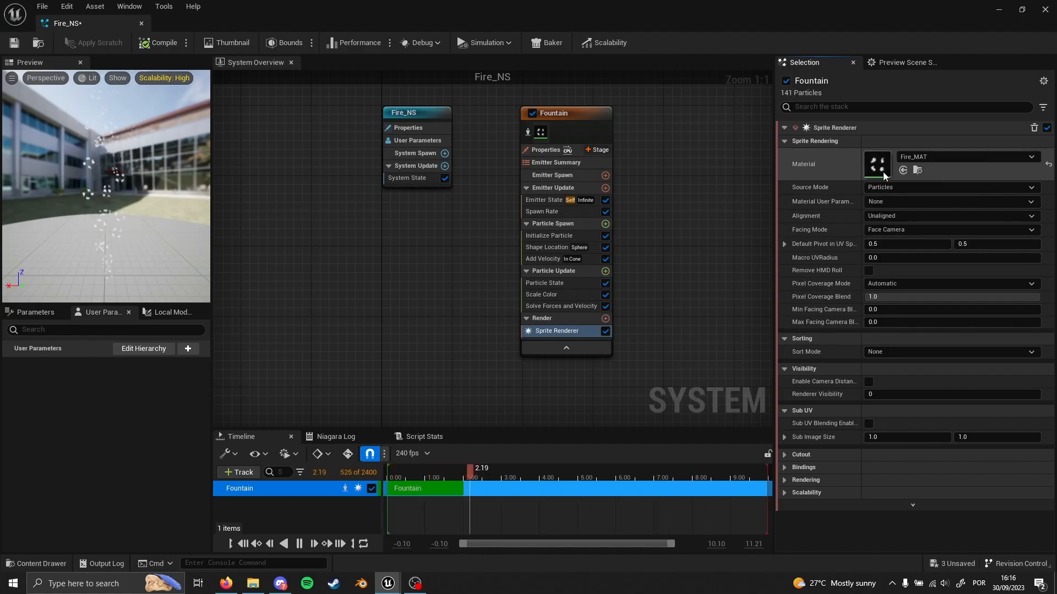
click(897, 438)
text(2)
key(Tab)
text(2)
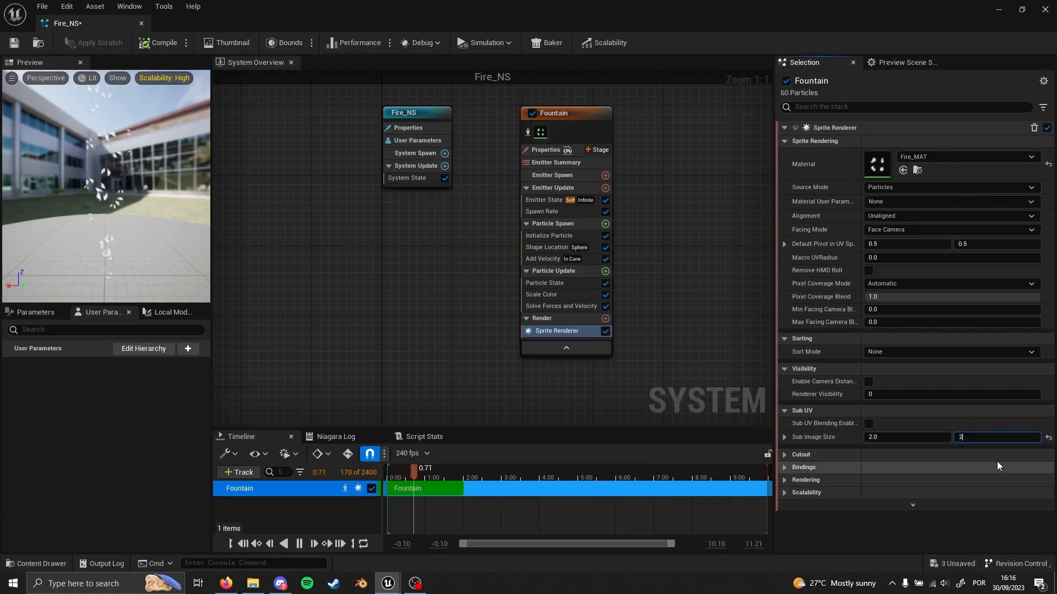
key(Return)
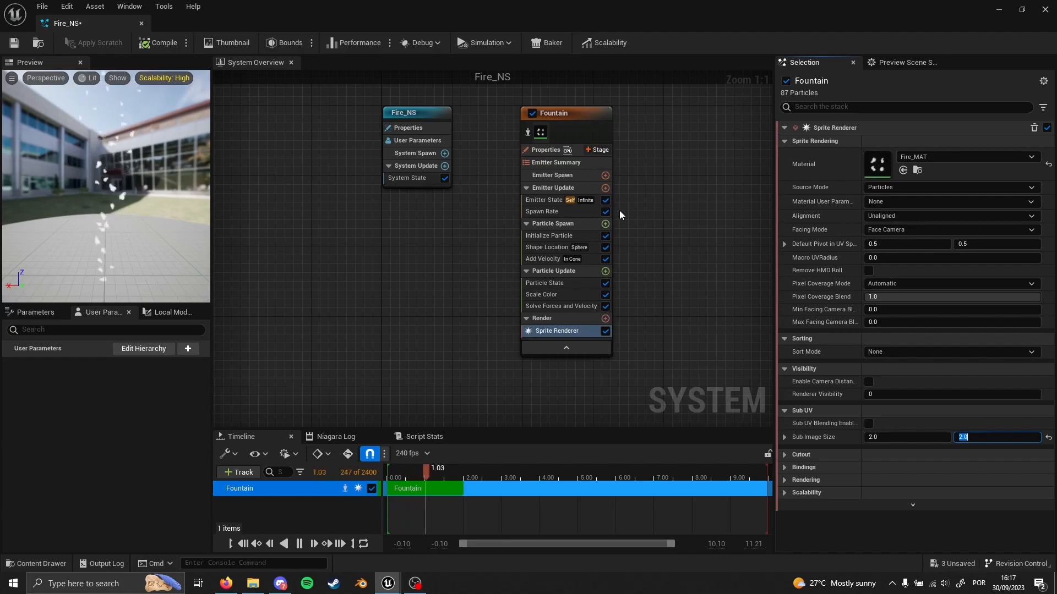
- Set the Fountain emitter's spawn rate to 50
click(547, 213)
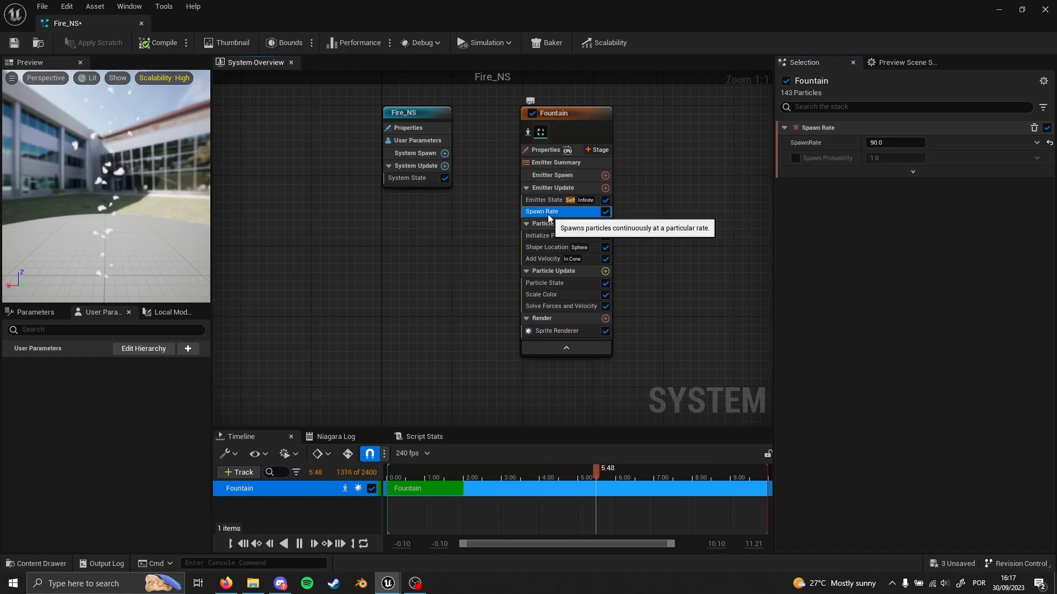
click(879, 144)
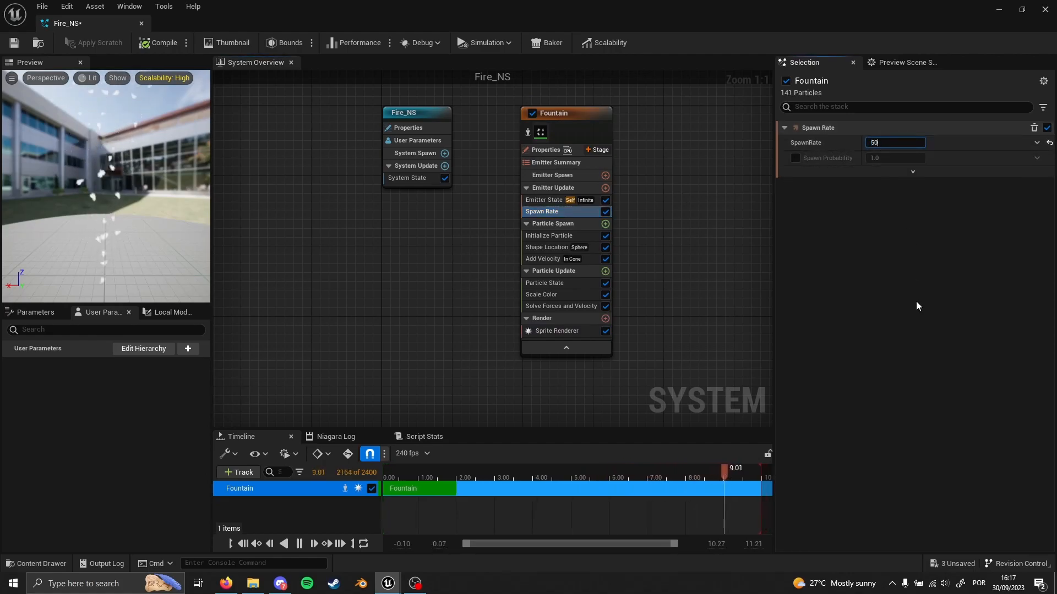
text(50)
key(Return)
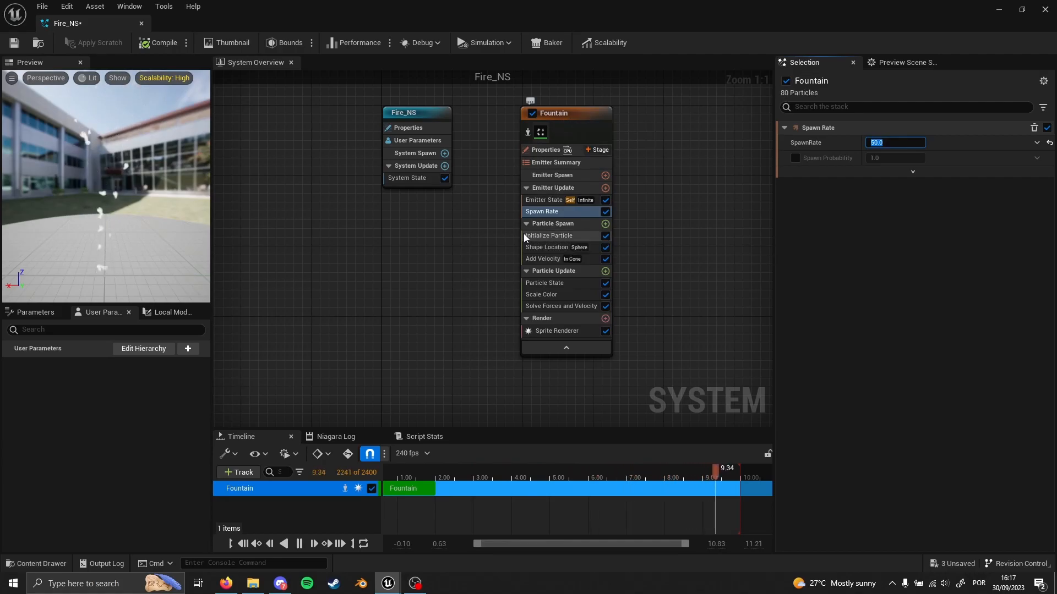
- Set the Fountain emitter's Initialize Particle lifetime to a minimum of 2 and a maximum of 3
click(572, 236)
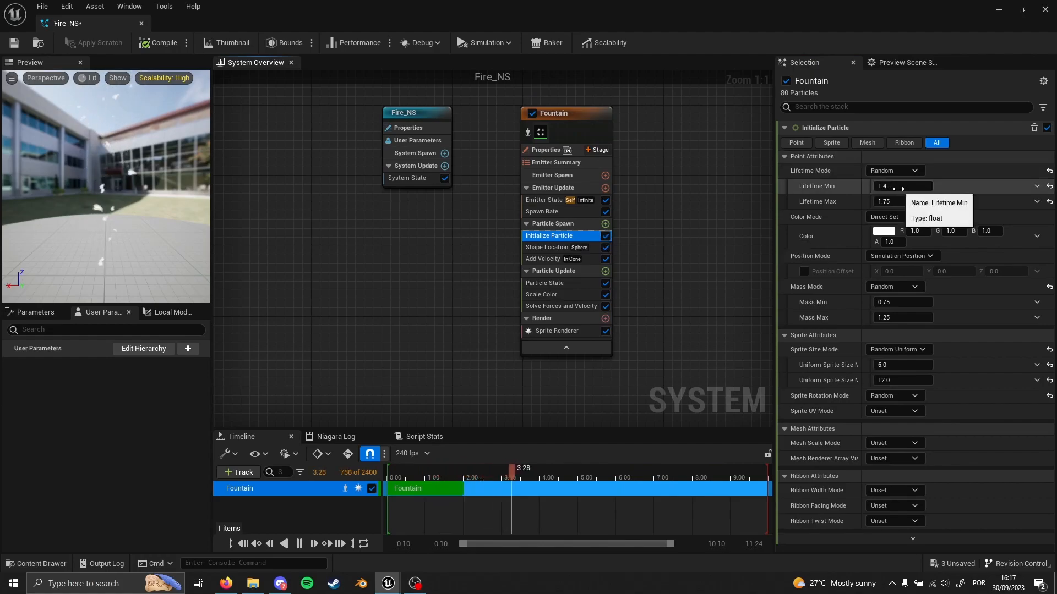
click(903, 187)
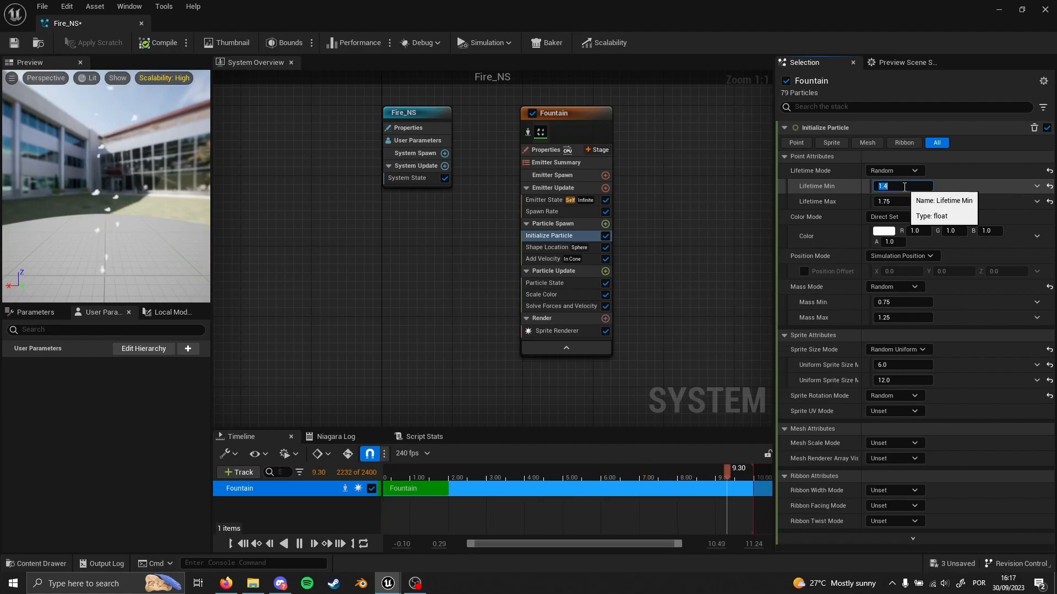
text(2)
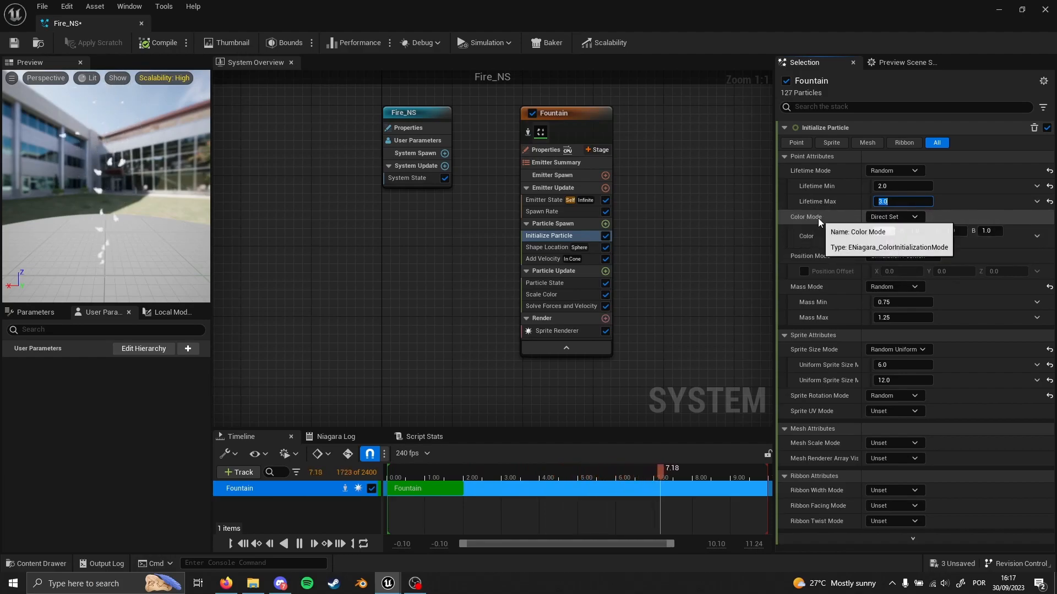
- In Initialize Particle, set Color Mode to Unset and the uniform sprite size to a minimum of 40 and a maximum of 80
click(903, 220)
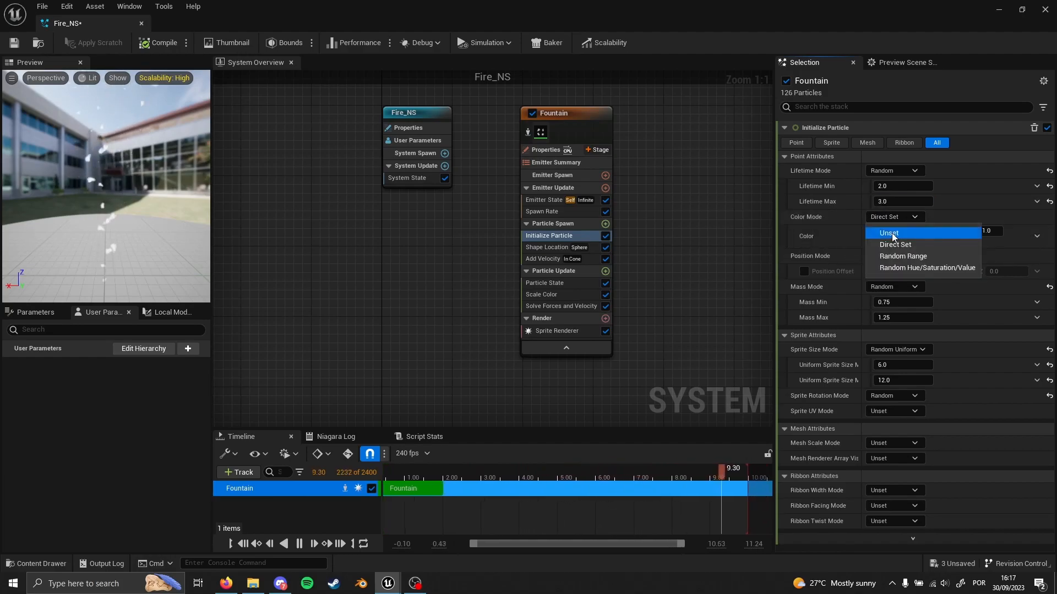
click(892, 233)
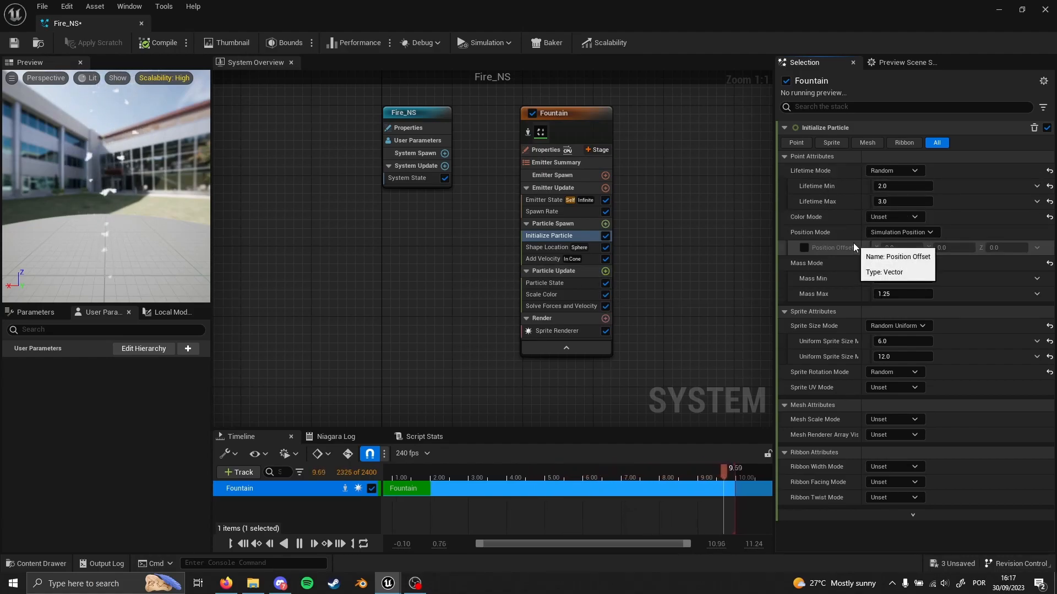
click(782, 357)
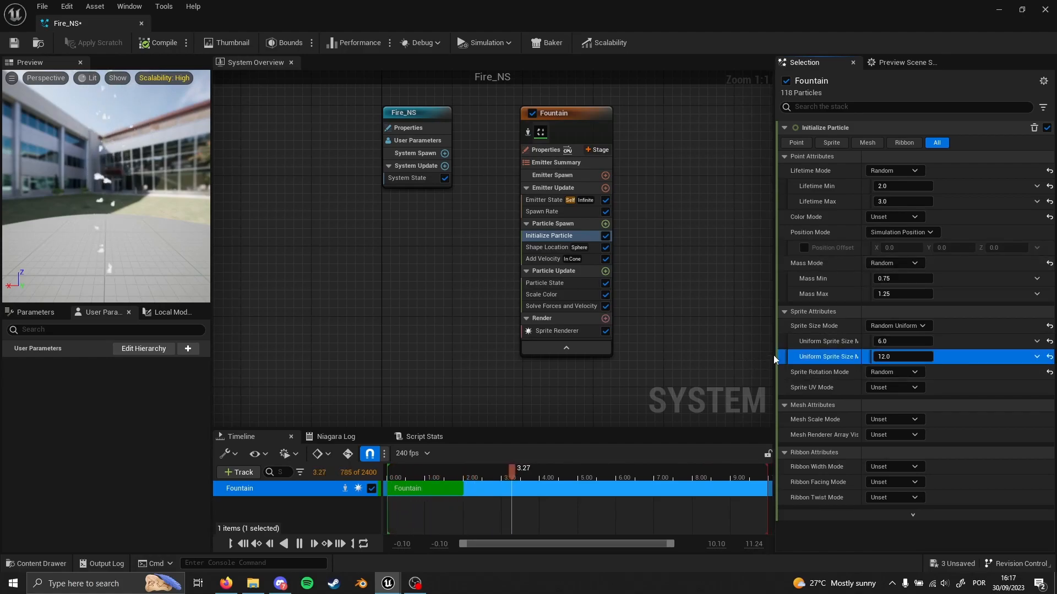
drag(775, 345, 725, 345)
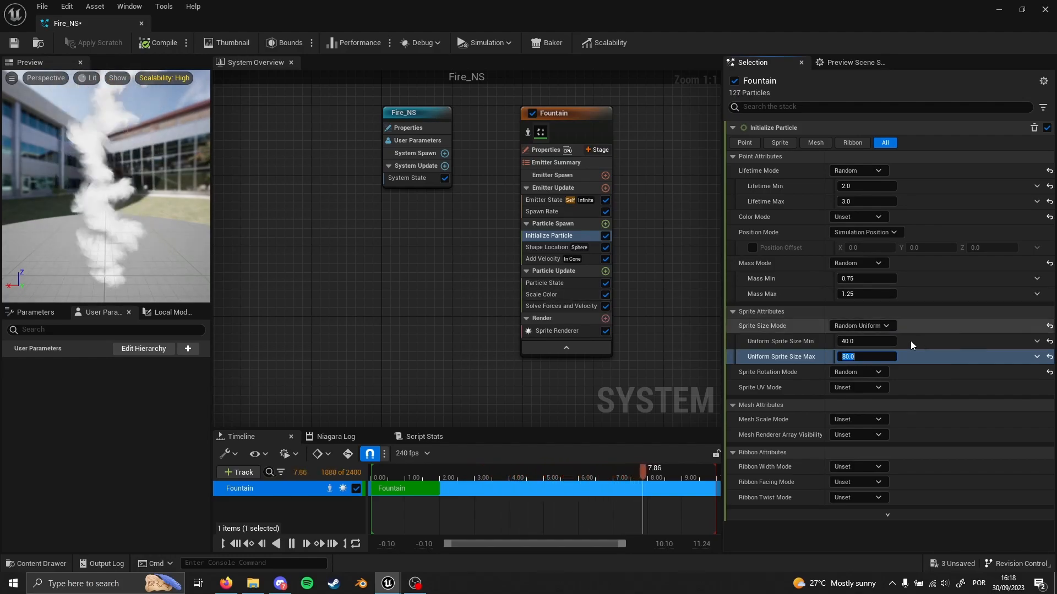
- Set the sphere radius of the Fountain emitter's Shape Location module to 20
click(554, 247)
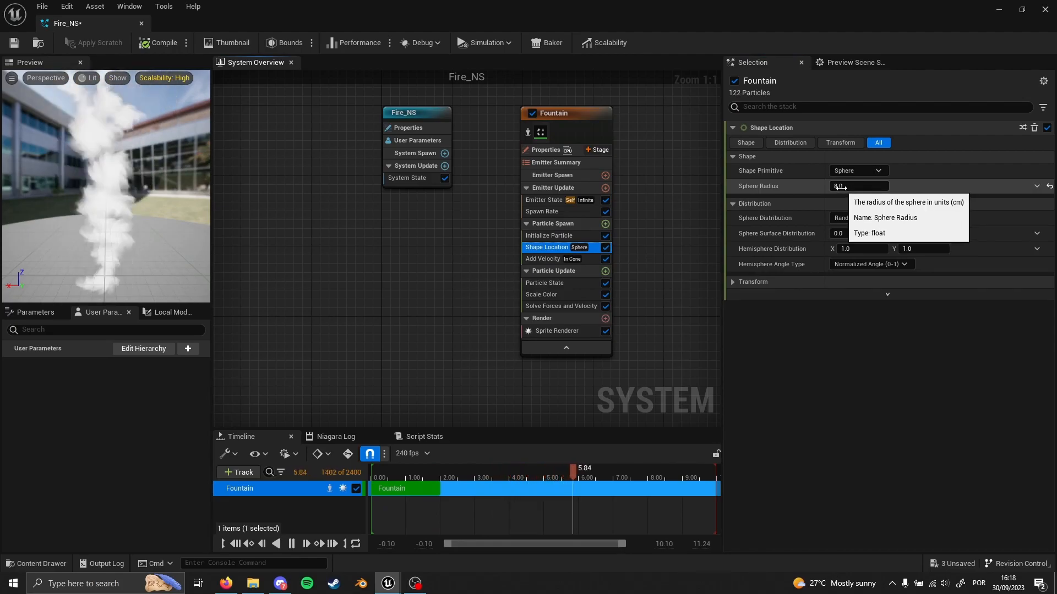
drag(838, 187, 898, 195)
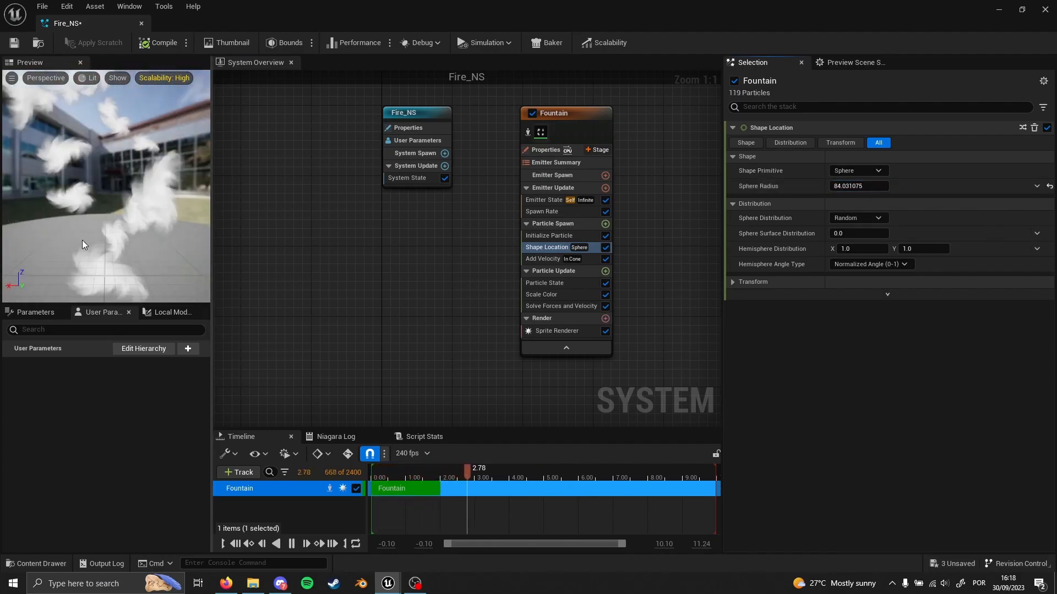
drag(868, 187, 857, 187)
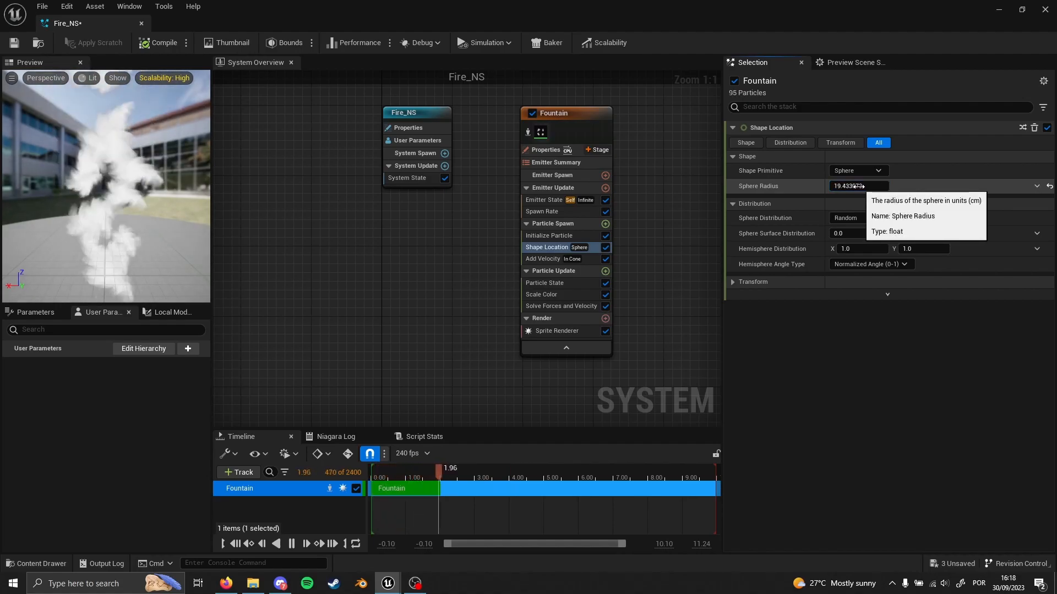
click(859, 186)
text(20)
key(Return)
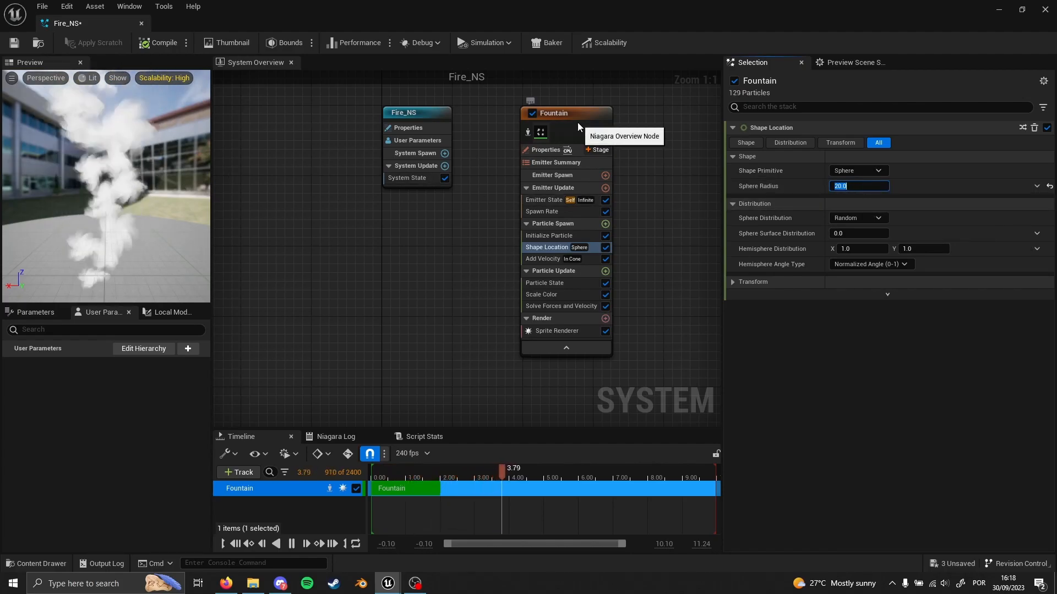
- Change the Add Velocity module's velocity mode to Linear and set its Z velocity to 150
click(547, 259)
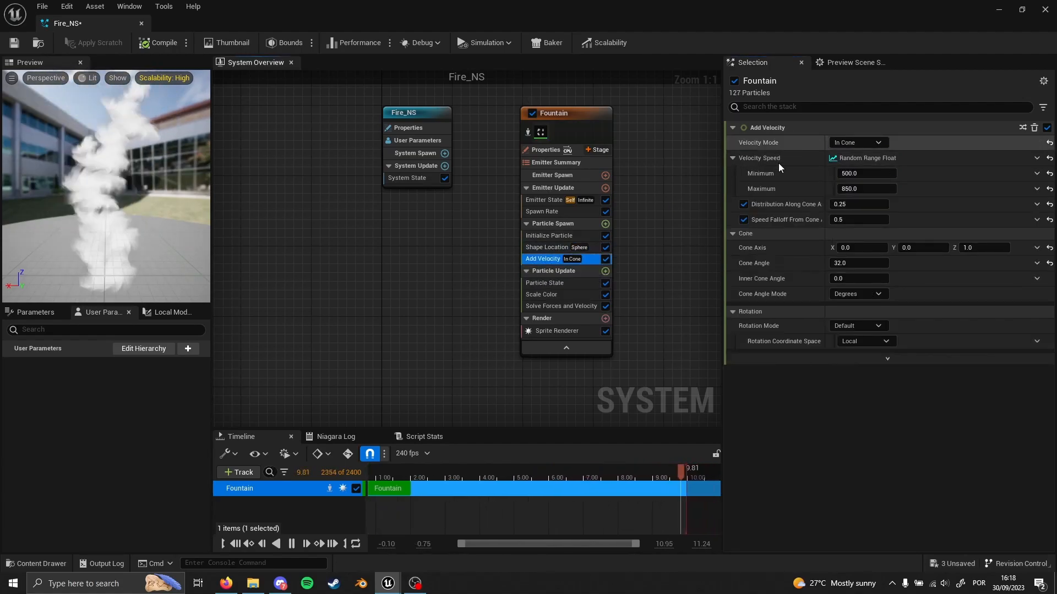
click(865, 143)
click(863, 159)
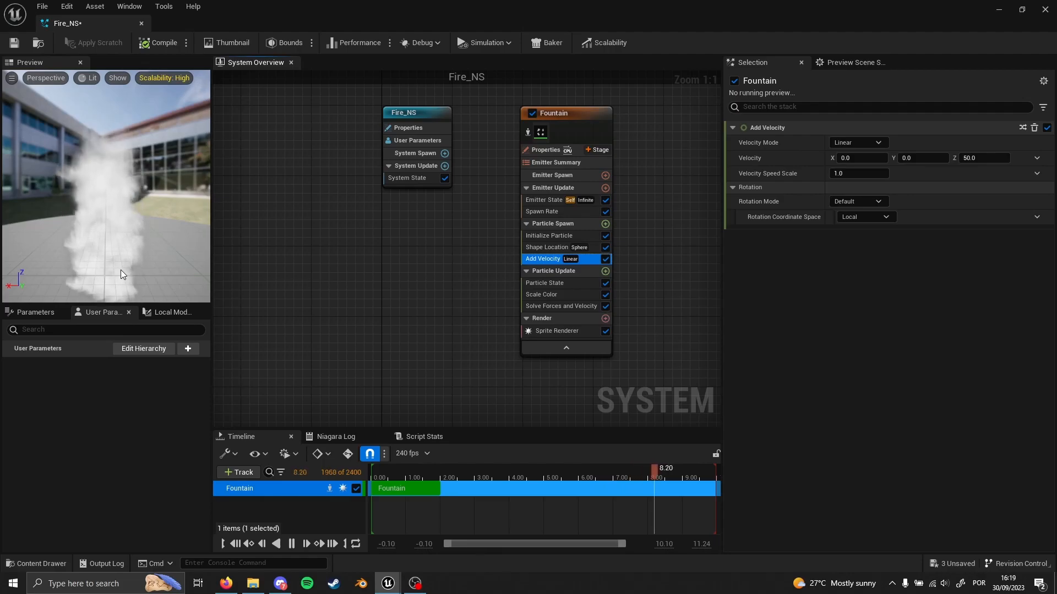
click(986, 158)
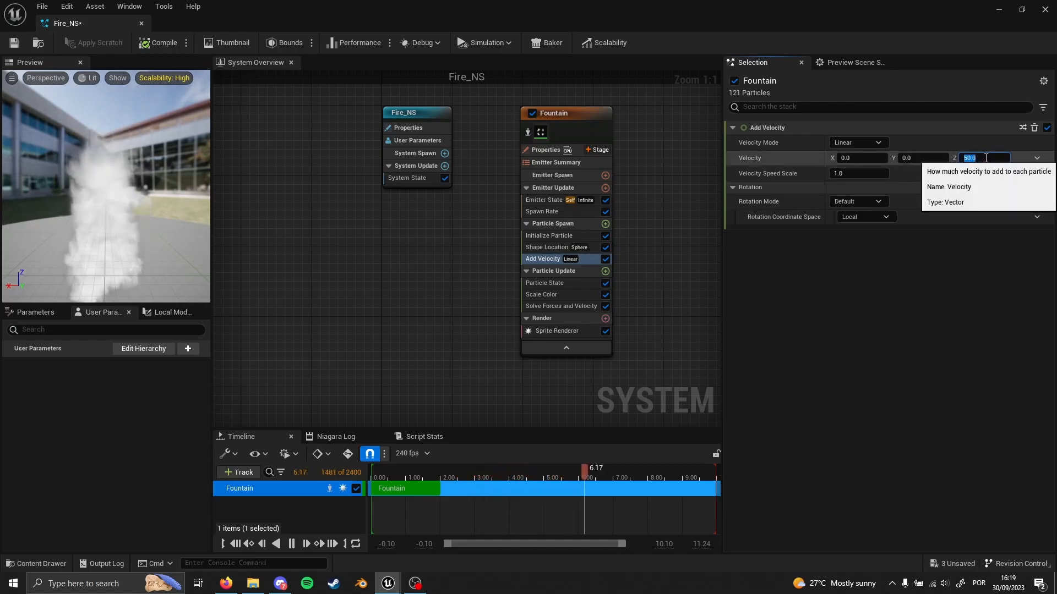
text(150)
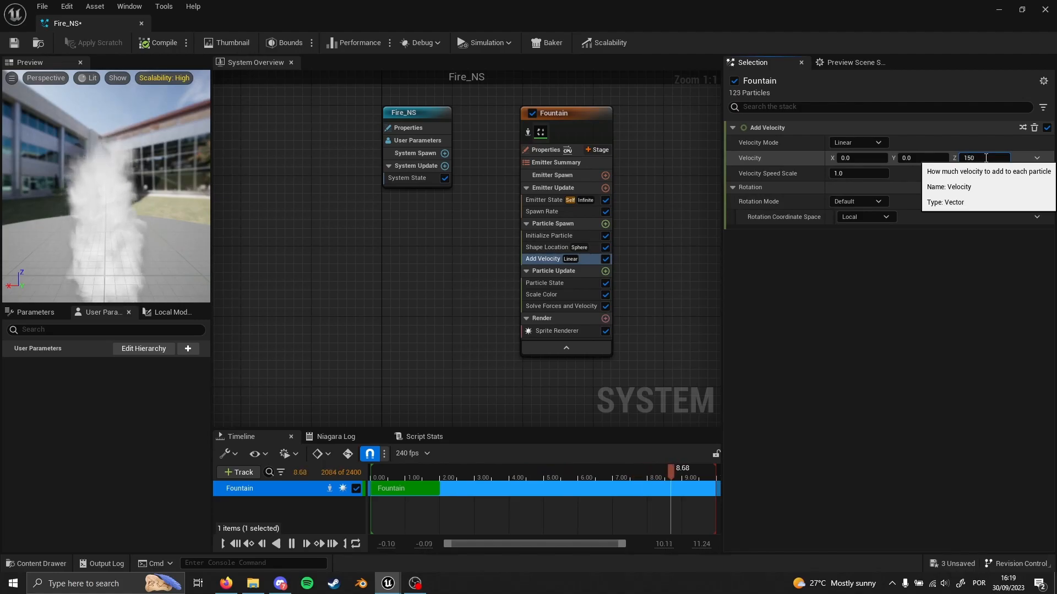
key(Return)
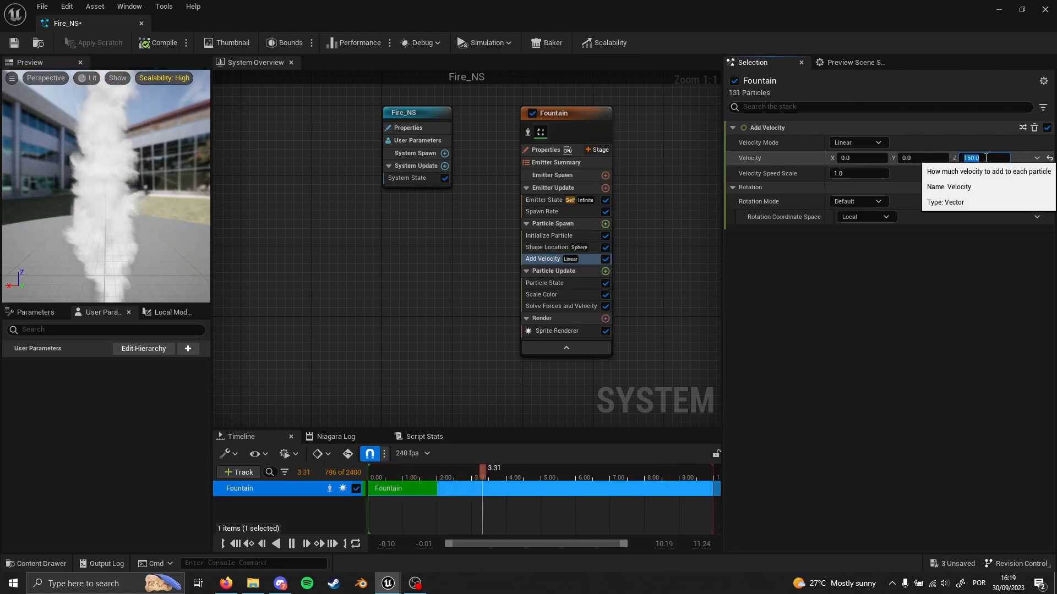
click(966, 259)
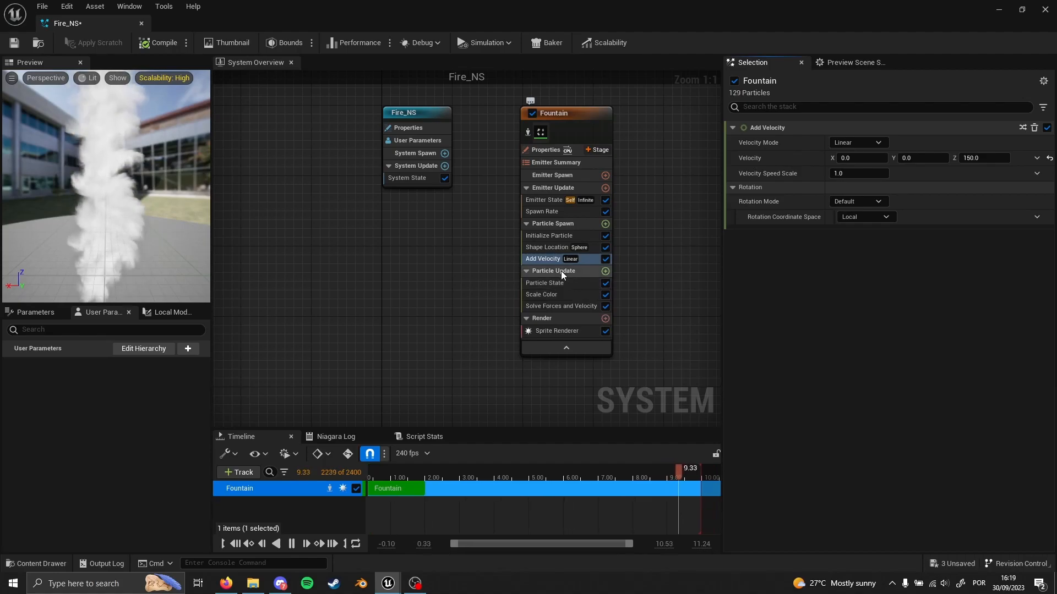
- Add a Curl Noise Force module to Particle Update and set its noise strength to 50
click(573, 283)
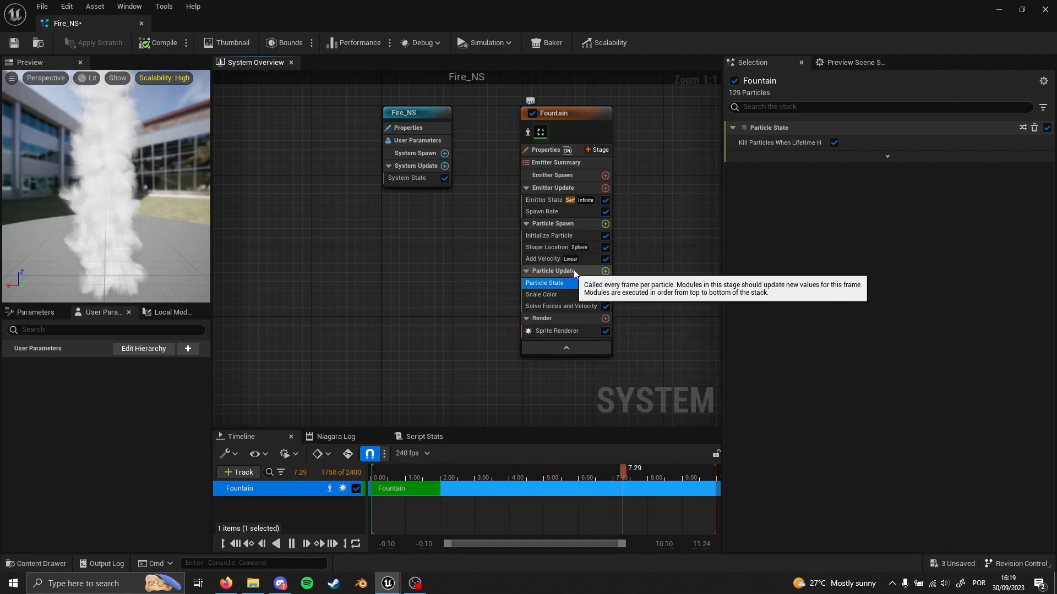
click(559, 295)
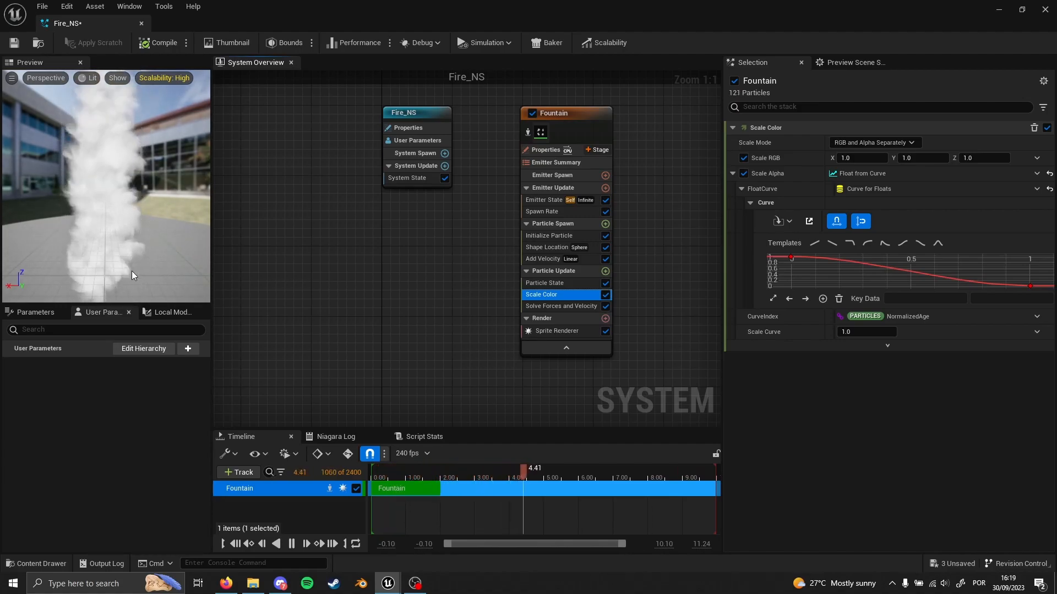
click(605, 272)
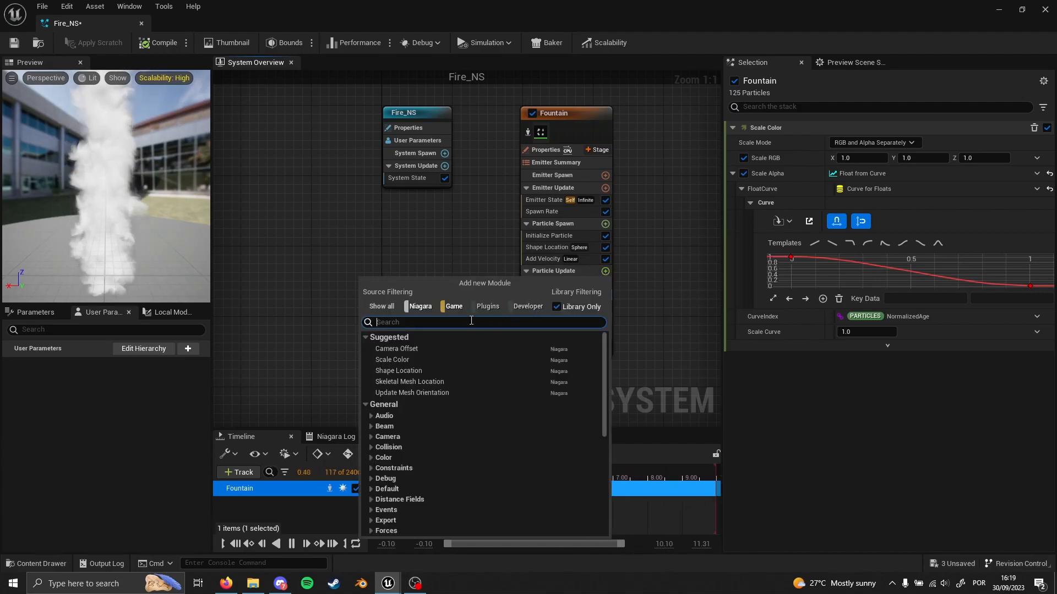
text(curl)
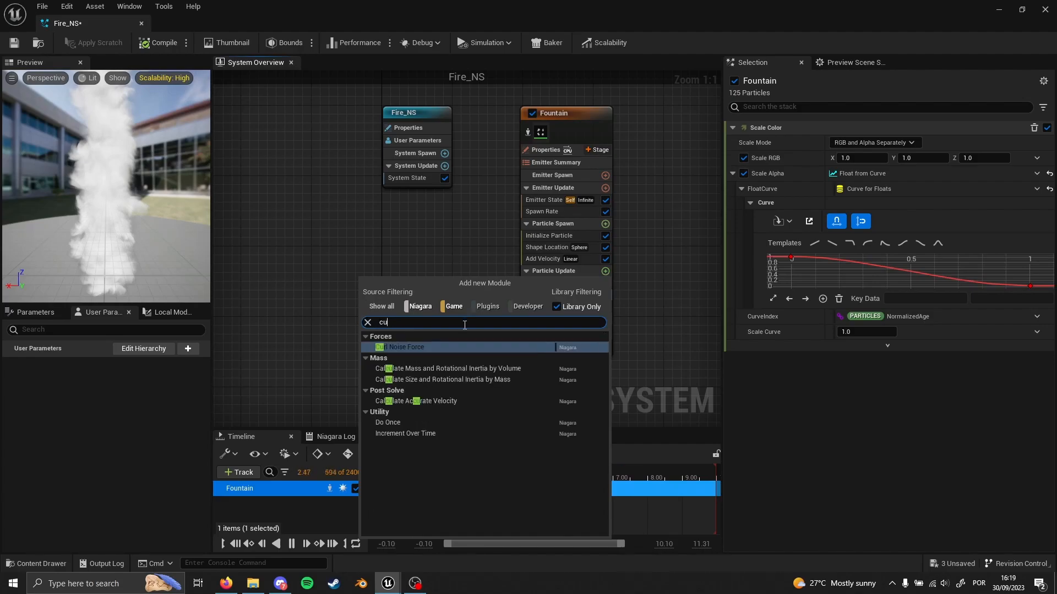
click(409, 348)
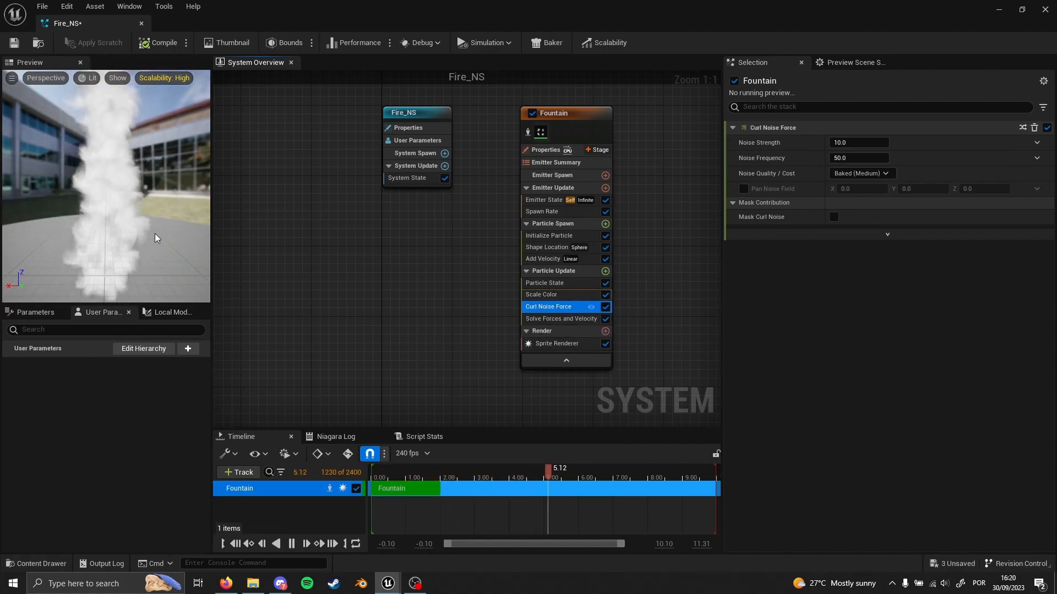
click(848, 143)
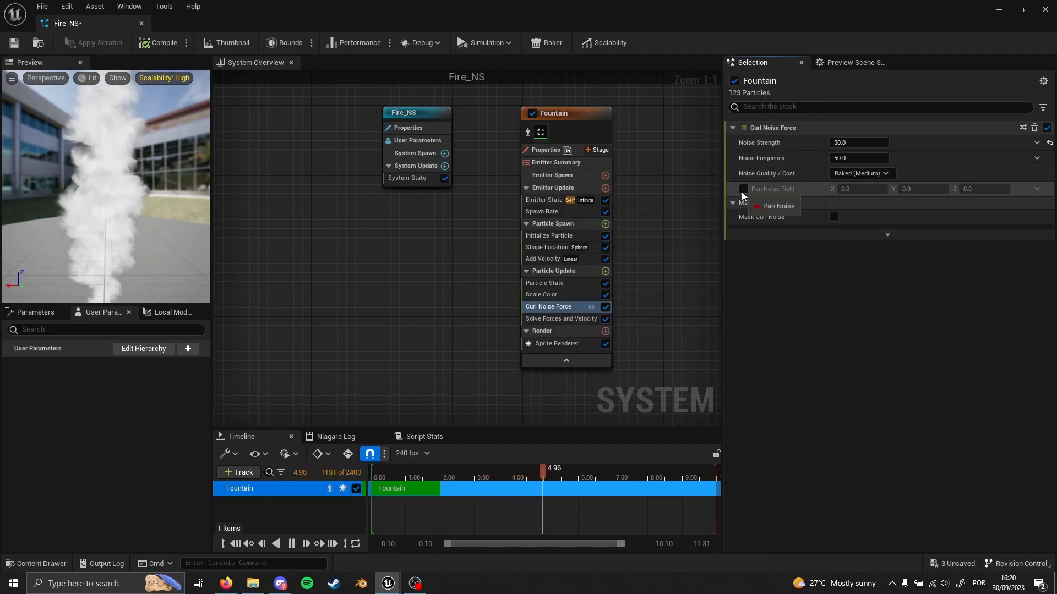
- Enable Pan Noise Field as a Random Range Vector with minimum -0.5, -0.5, 0 and maximum 0.5, 0.5, 0
click(743, 190)
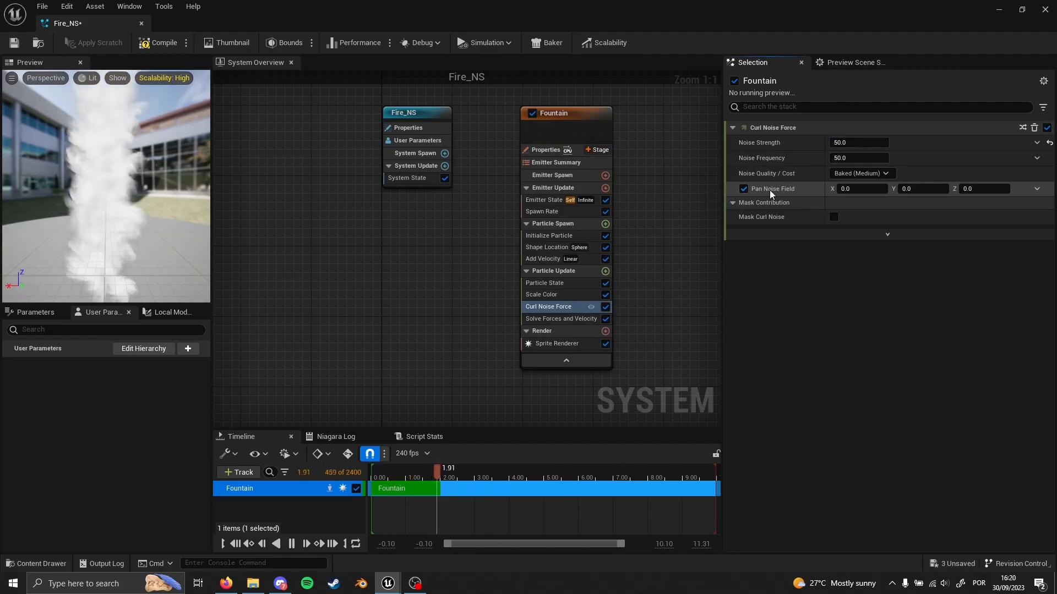
click(1036, 189)
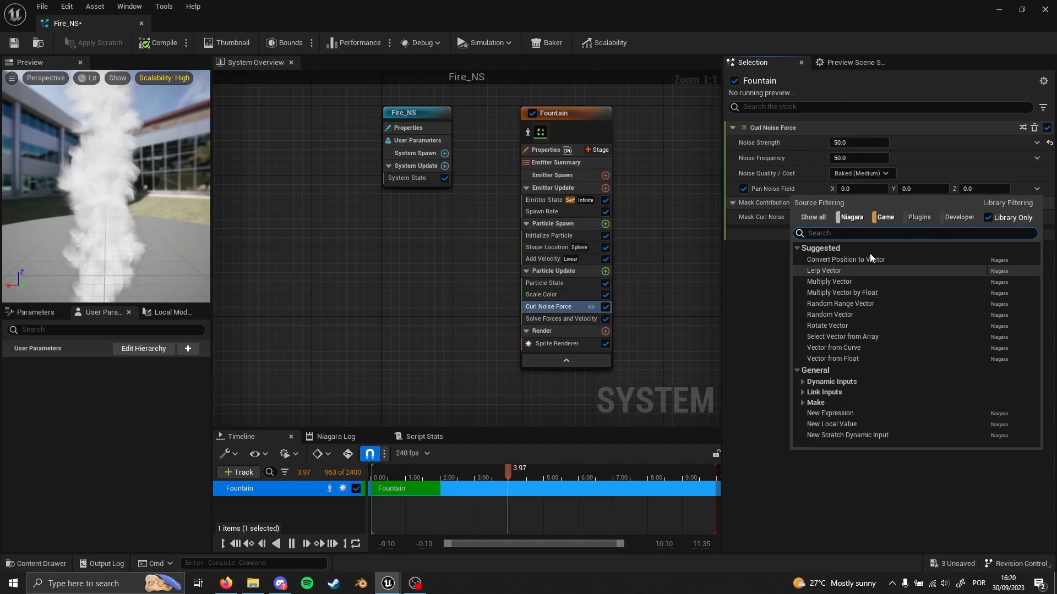
click(848, 304)
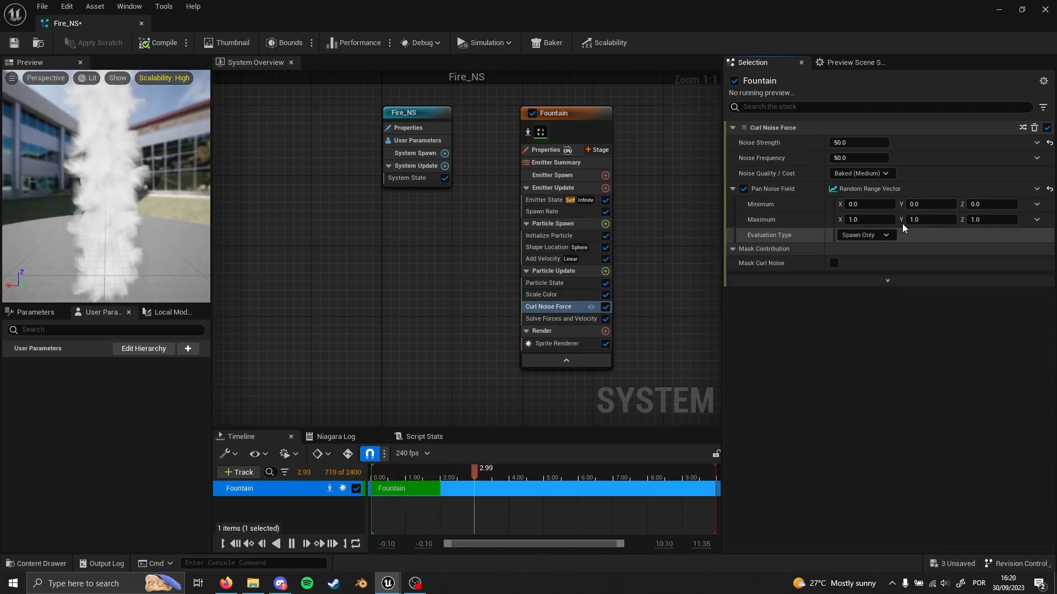
click(859, 205)
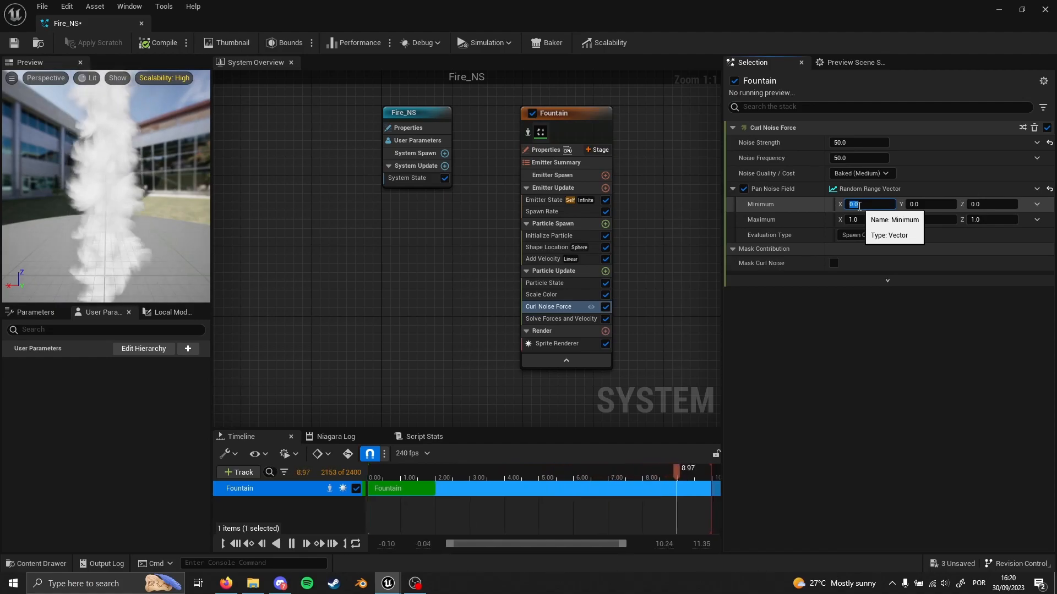
text(-0.5)
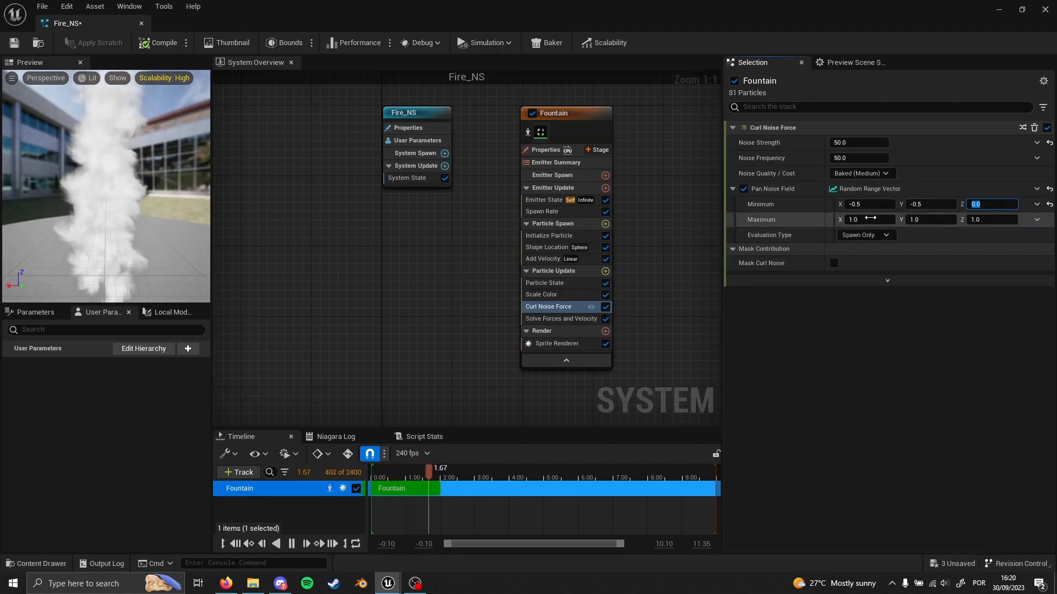
click(879, 220)
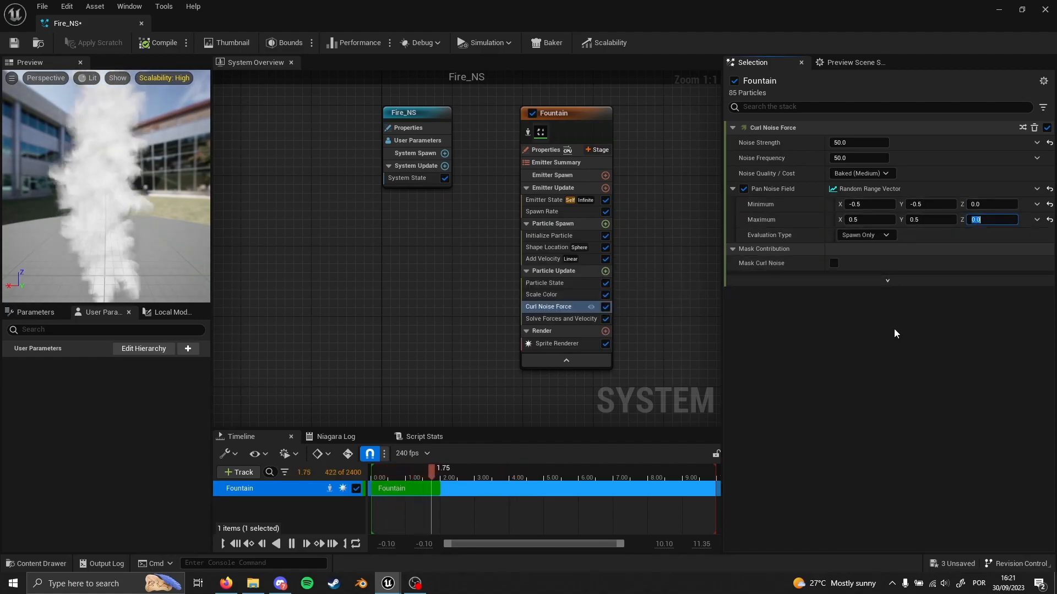
- Add a Sub UVAnimation module to Particle Update and assign Sprite Renderer as its source renderer
click(605, 271)
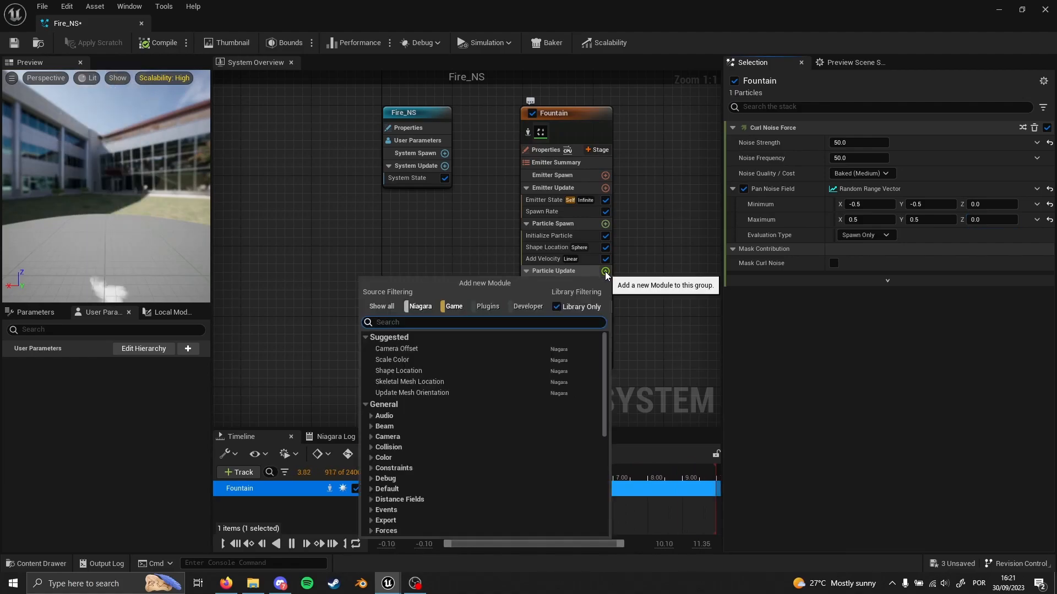
text(sub)
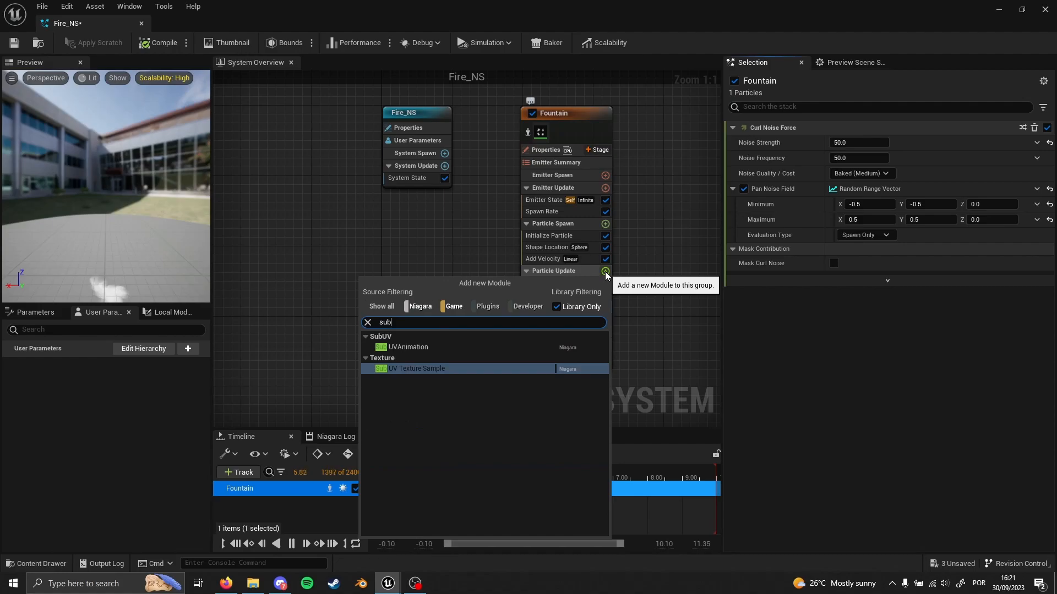
click(424, 348)
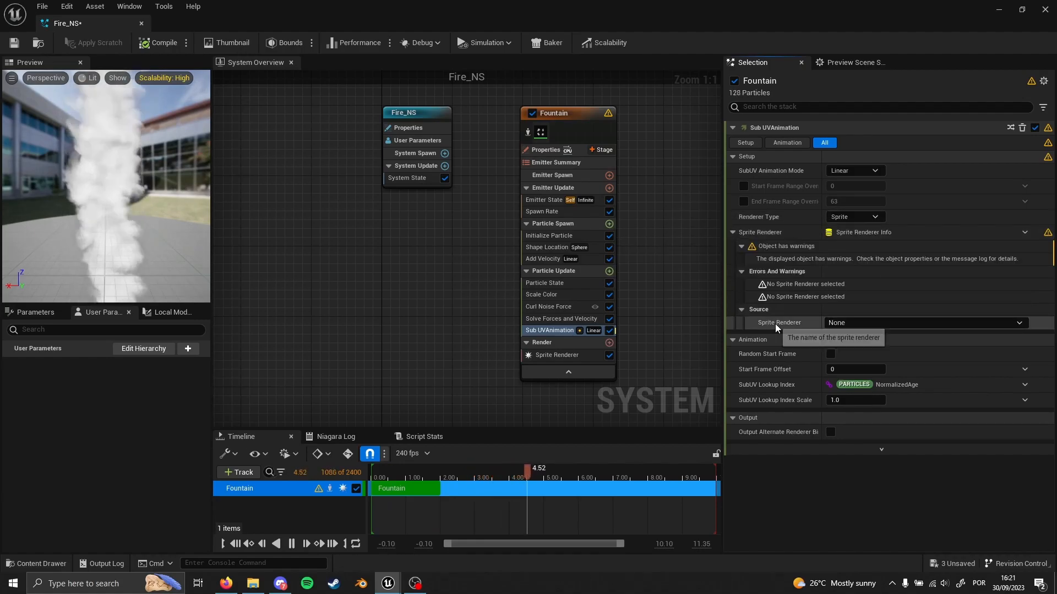
click(847, 323)
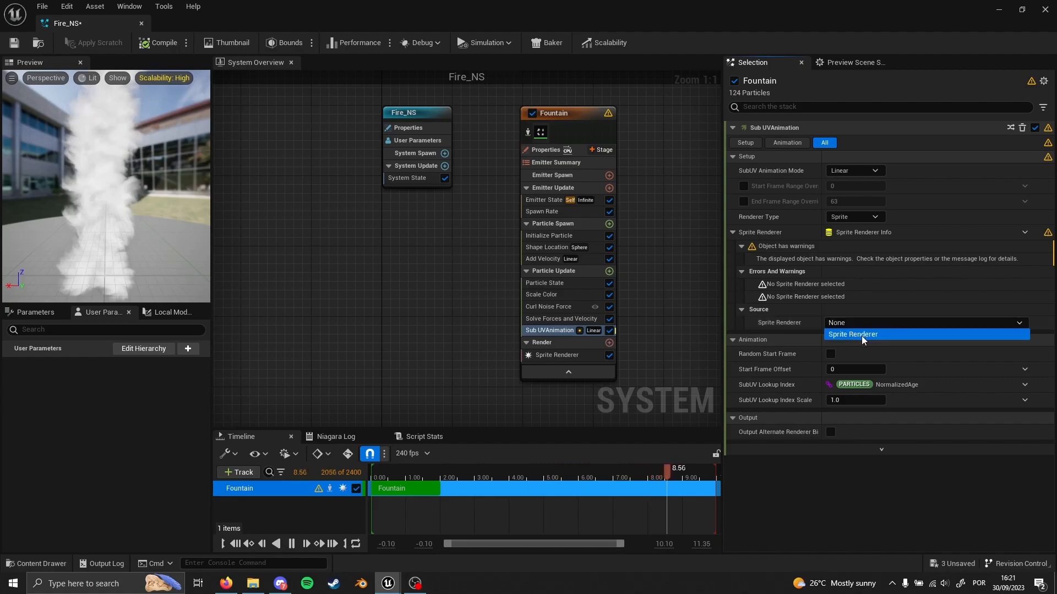
click(860, 336)
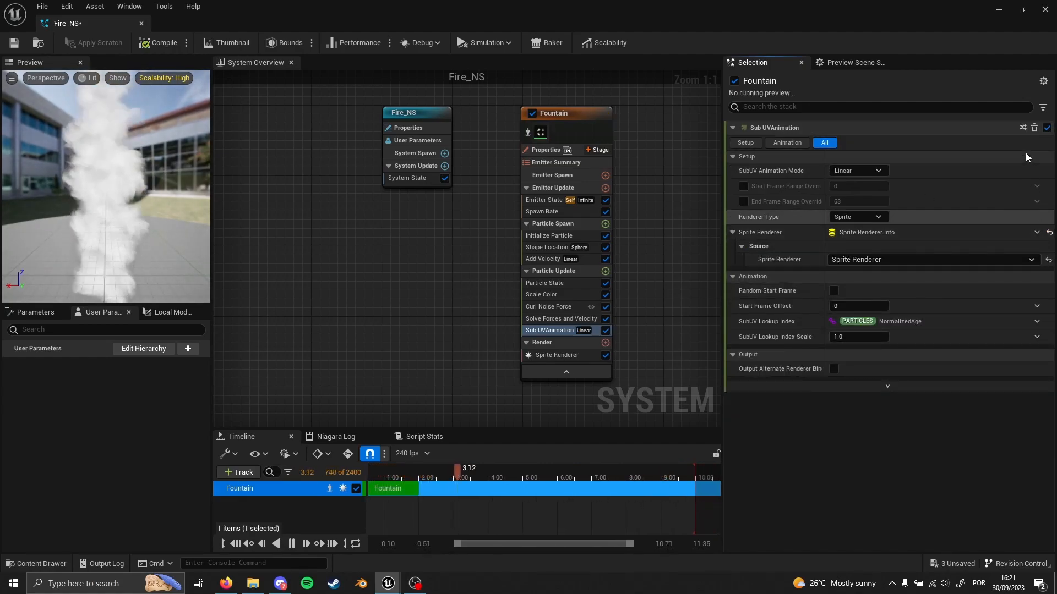
- Enable the Sub UVAnimation start and end frame range overrides, with start frame 0 and end frame 8
click(743, 187)
click(743, 202)
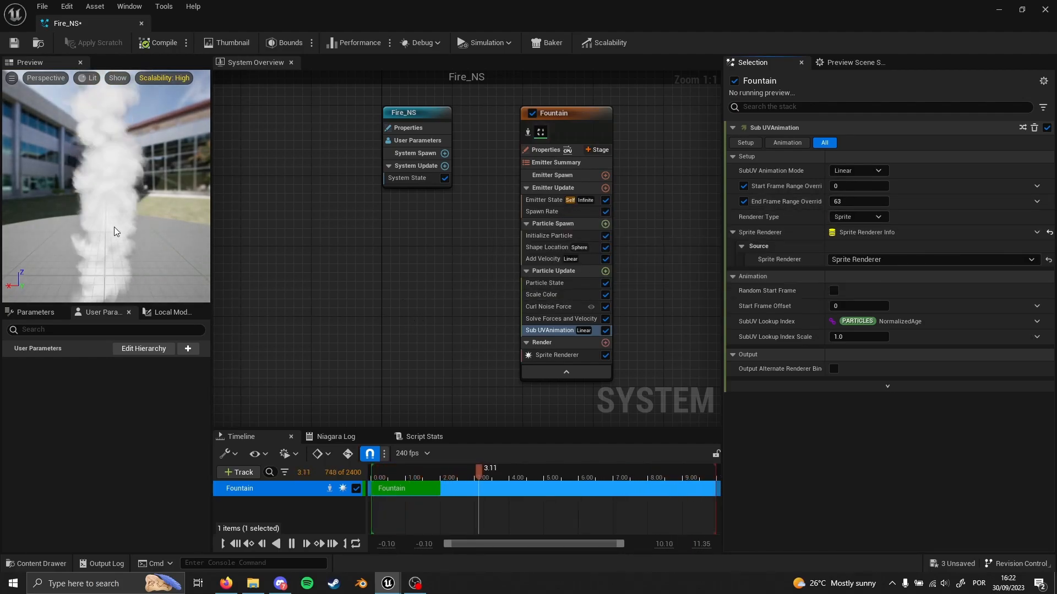
click(856, 198)
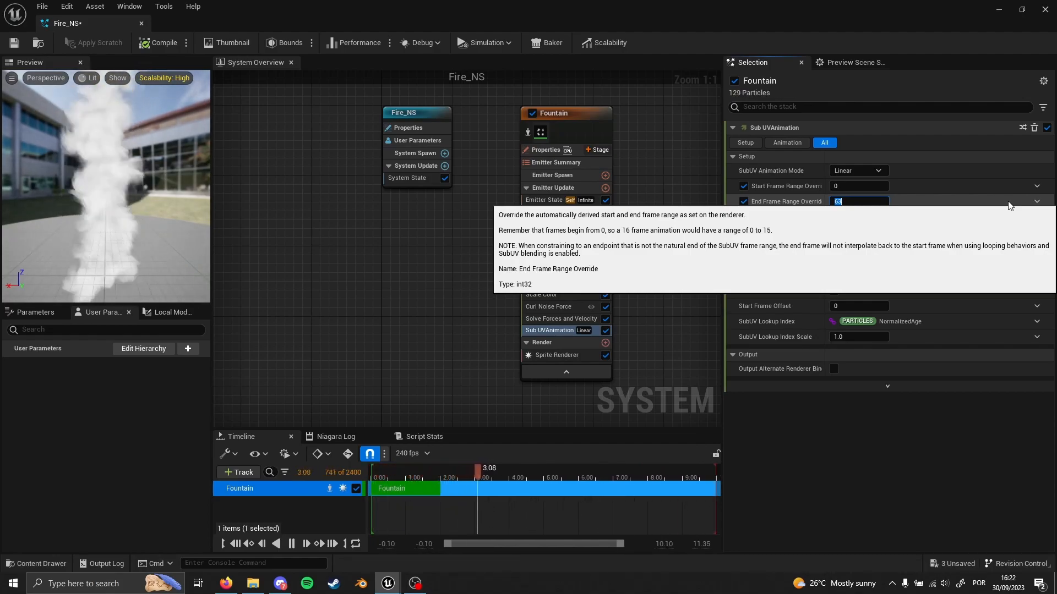
text(4)
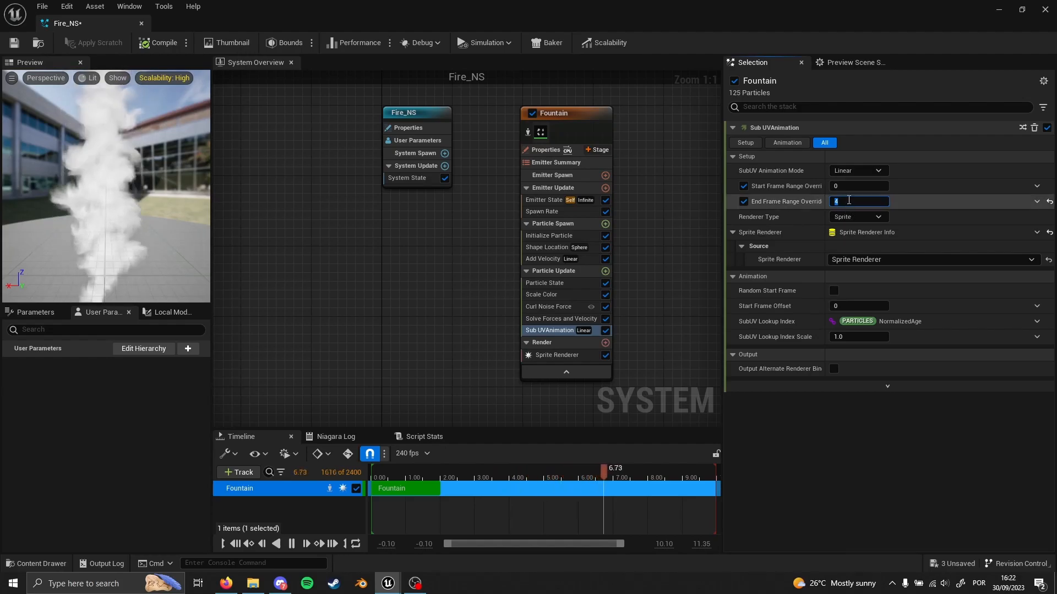
text(8)
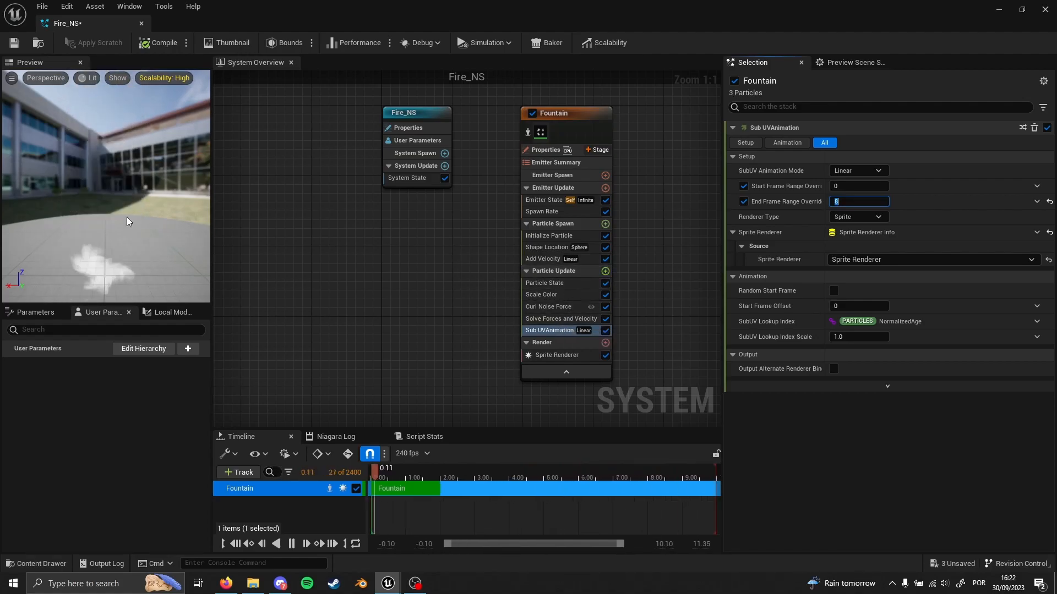
- Add a Scale Sprite Size module to the Fountain emitter's Particle Update group
click(605, 271)
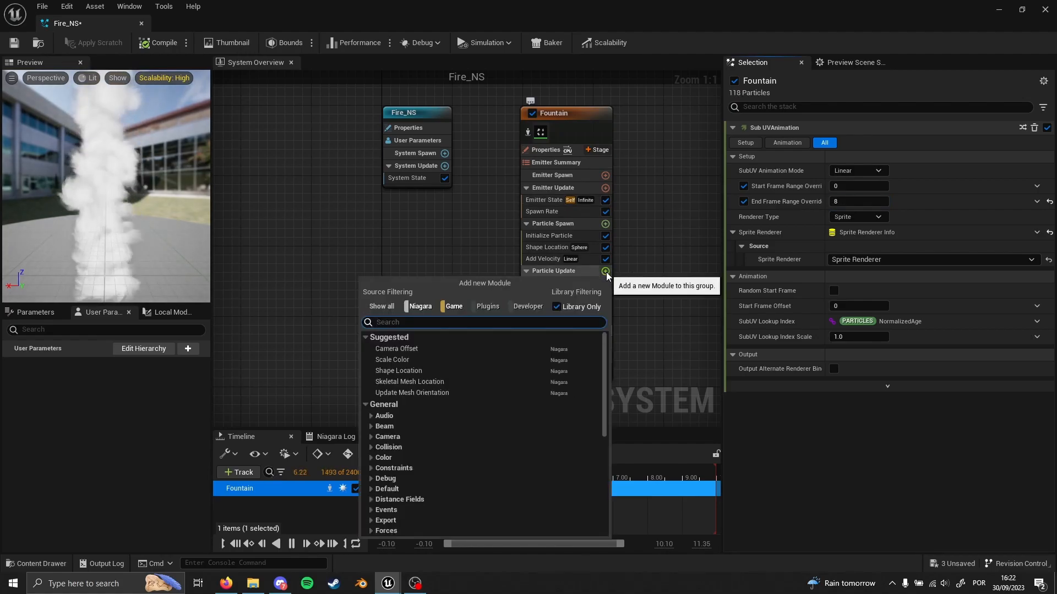
text(sca)
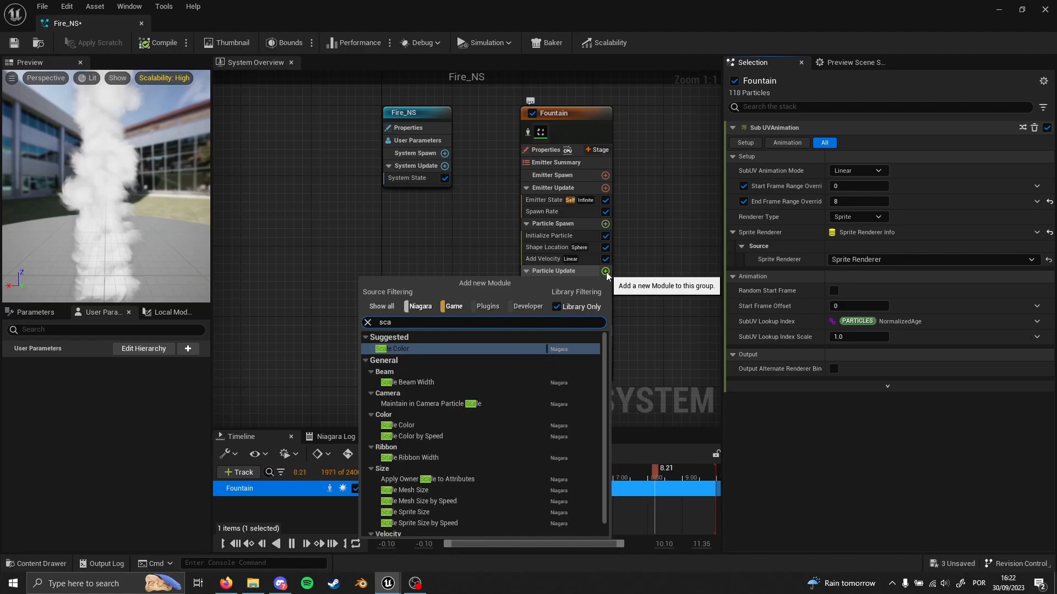
text(le)
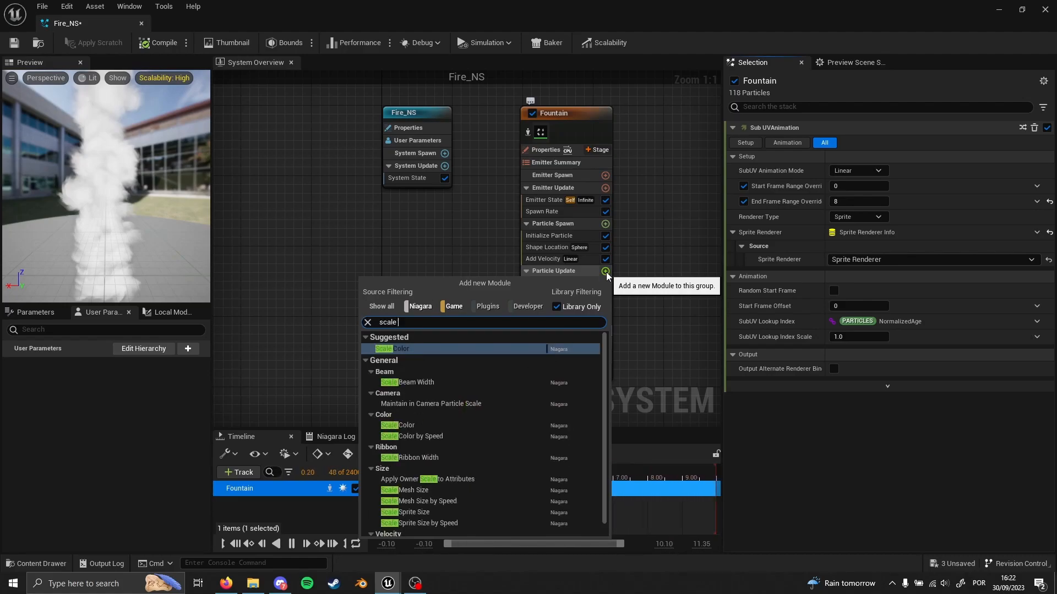
text( spr)
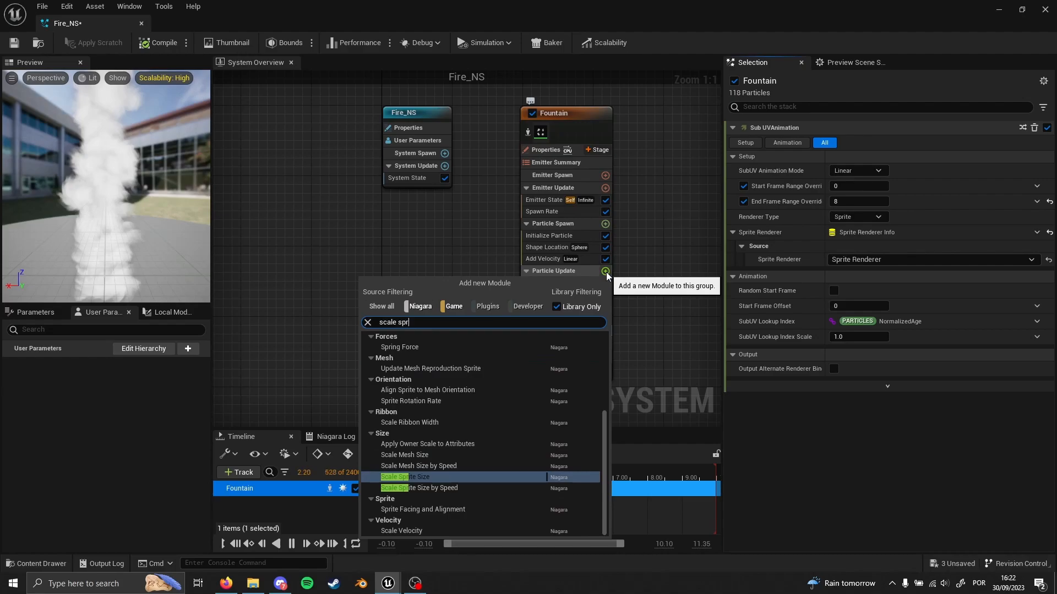
click(427, 477)
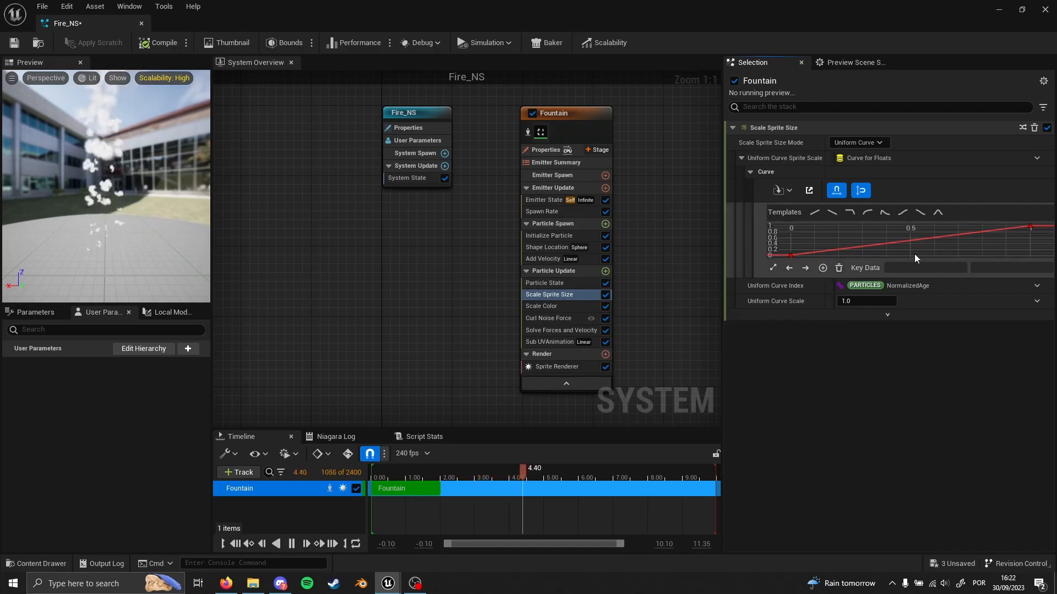
- Apply the early-peak template to the sprite scale curve and move its peak key to about time 0.2, value 0.65
mouse_move(791, 256)
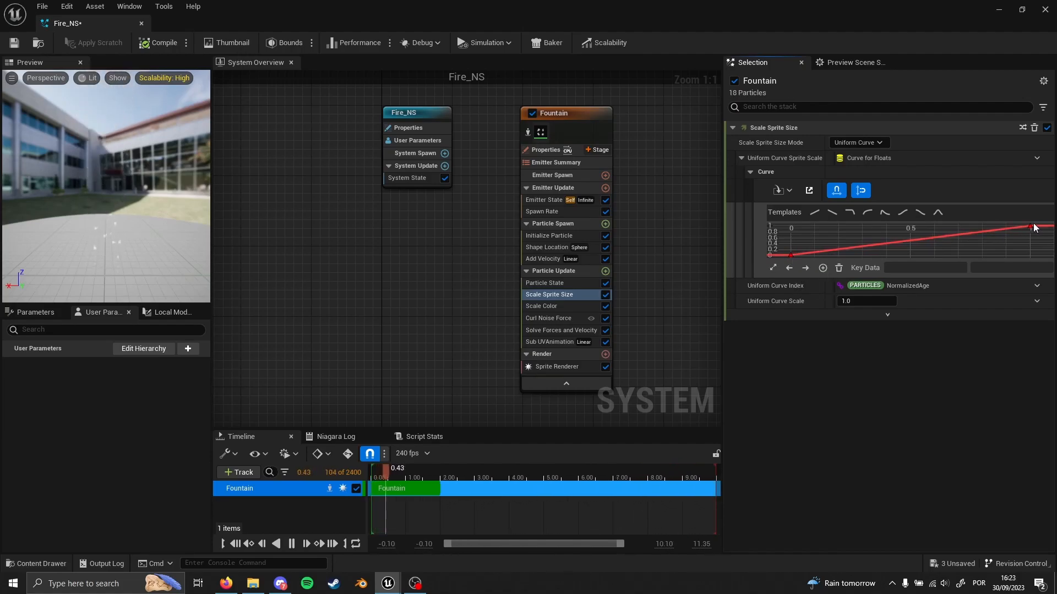
mouse_move(1034, 226)
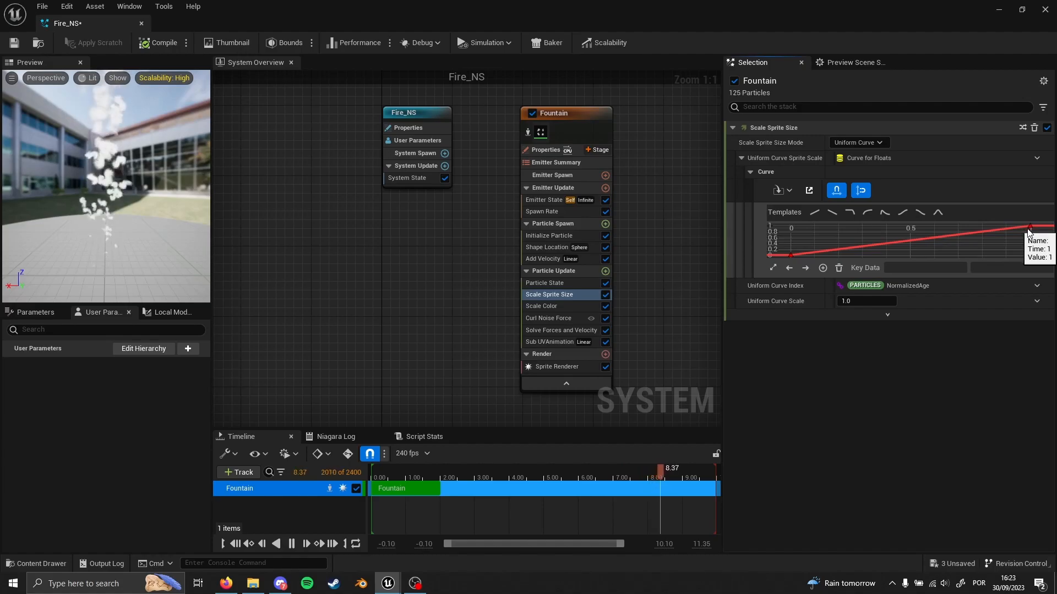
click(883, 213)
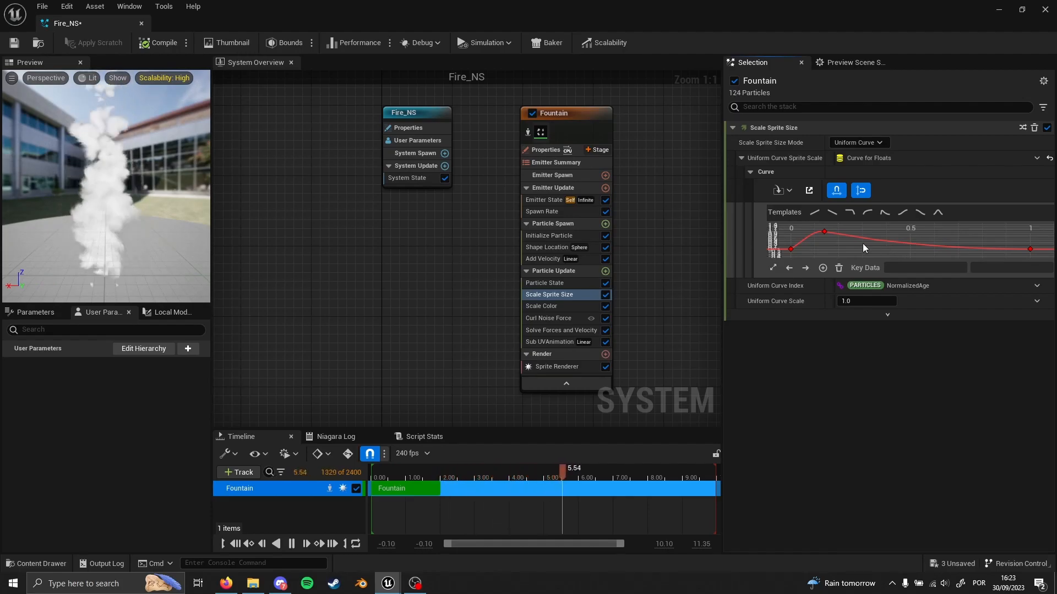
click(824, 231)
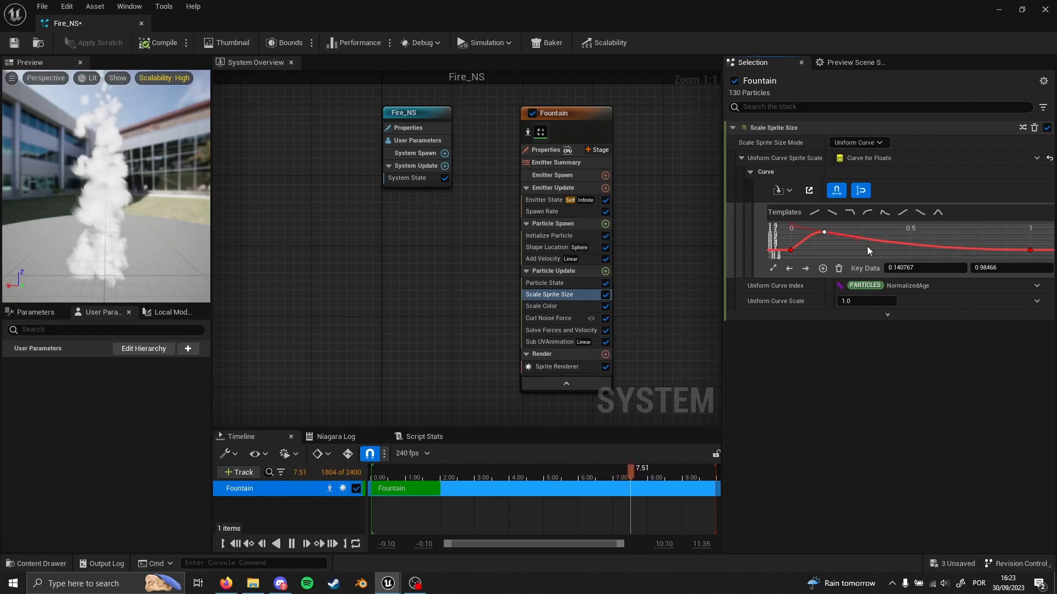
mouse_move(856, 239)
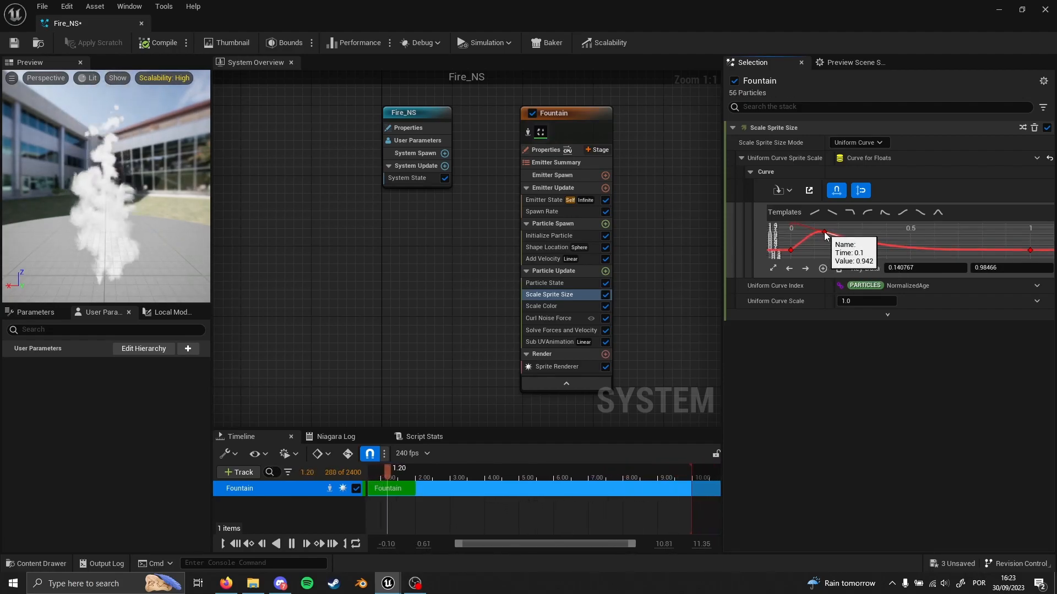
drag(824, 236, 831, 242)
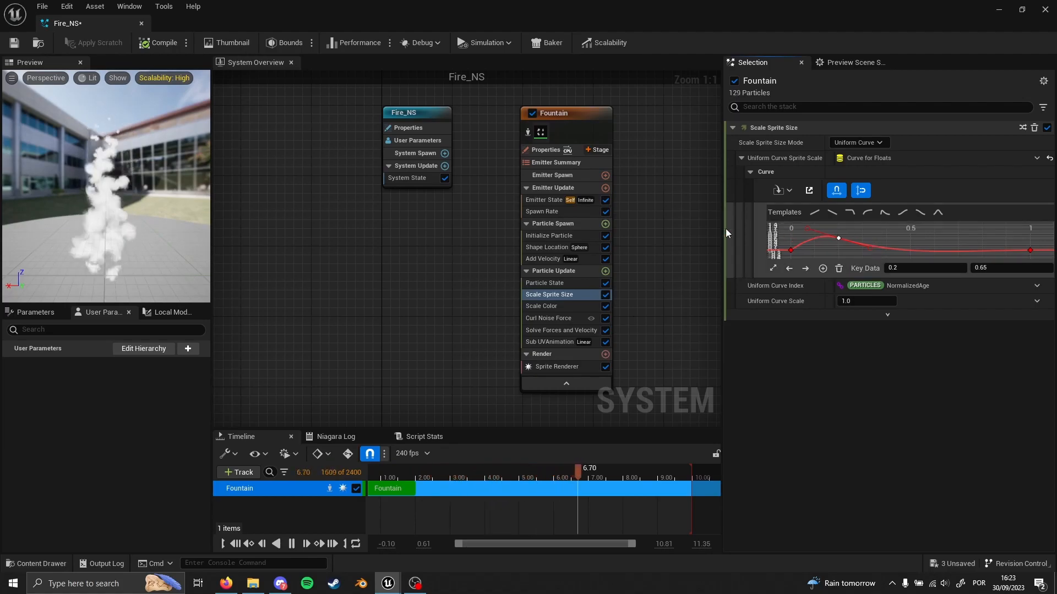
- Change the Scale Color module's scale mode to RGBA Linear Color Curve
click(557, 307)
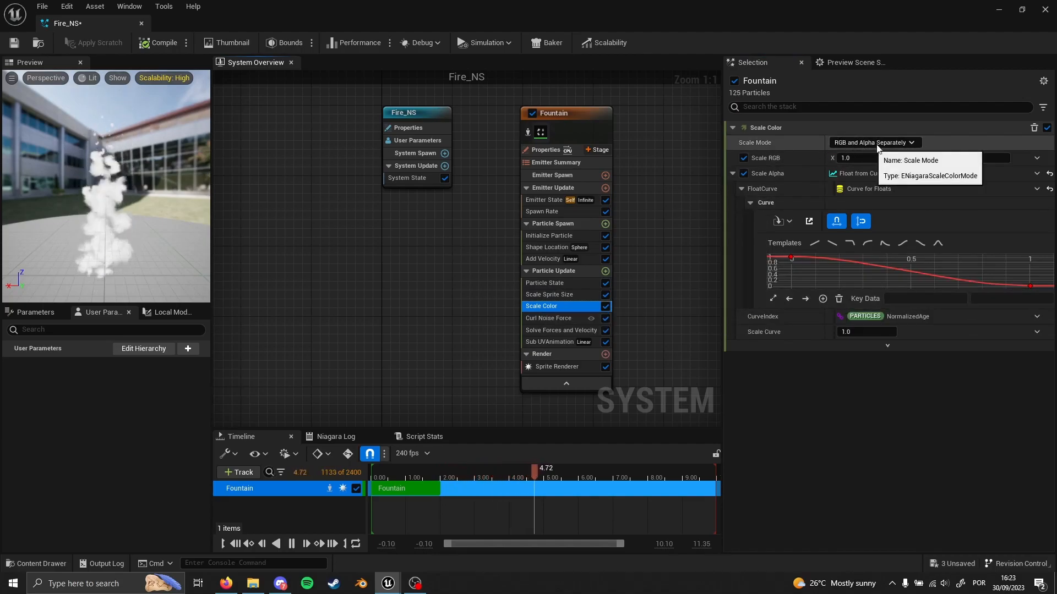
click(907, 144)
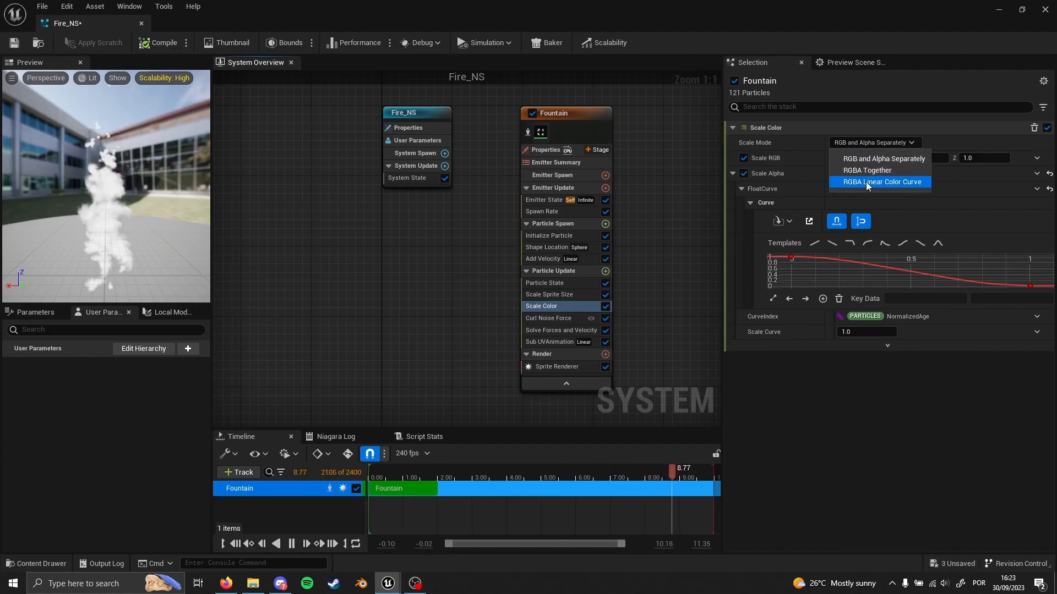
click(900, 184)
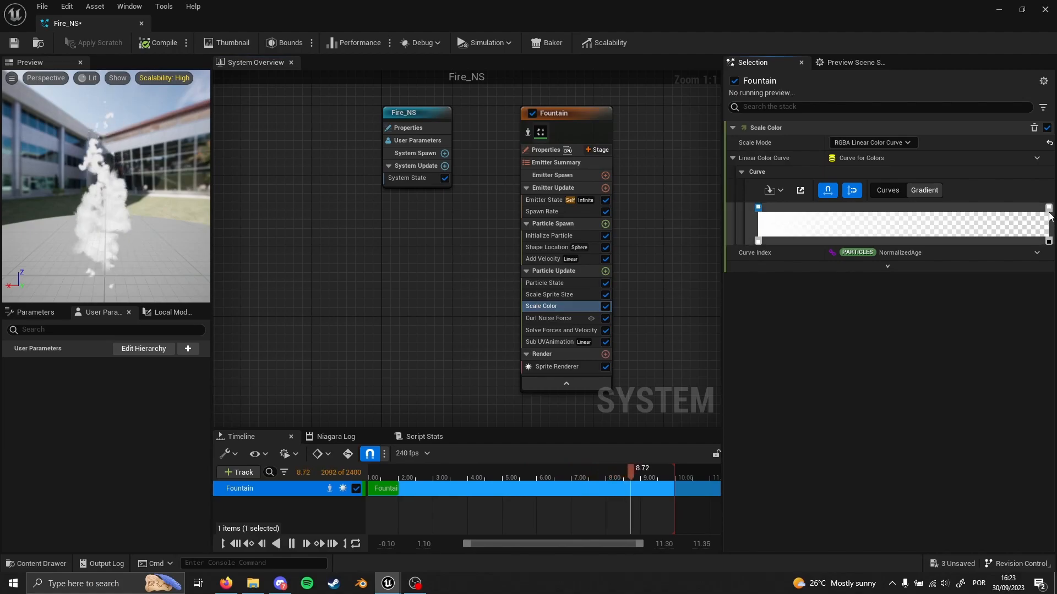
- Set the gradient's first colour stop to orange with hue about 16, saturation 1 and value 100
click(754, 207)
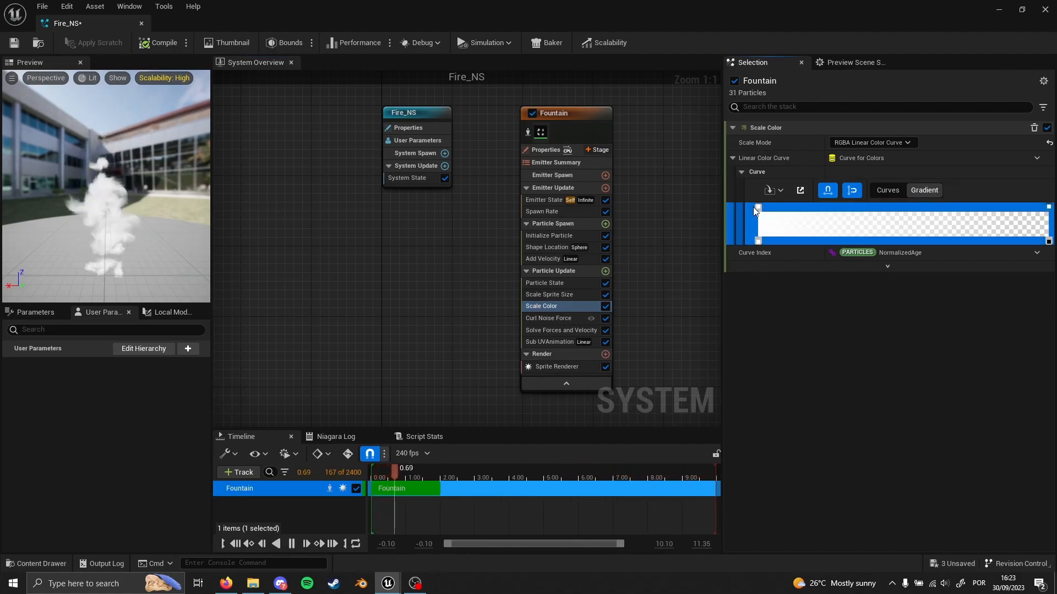
click(758, 241)
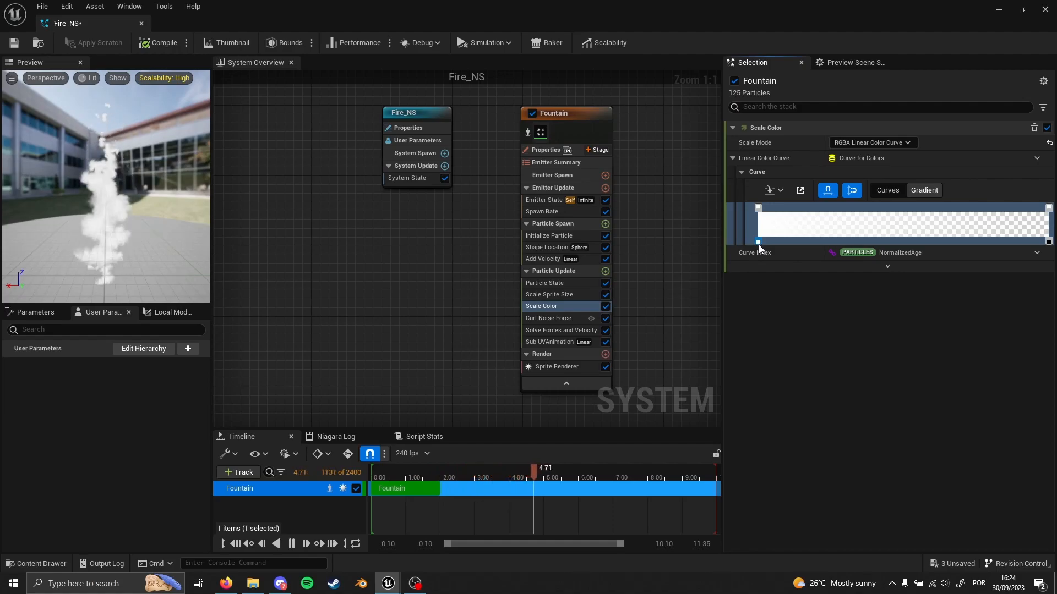
click(757, 209)
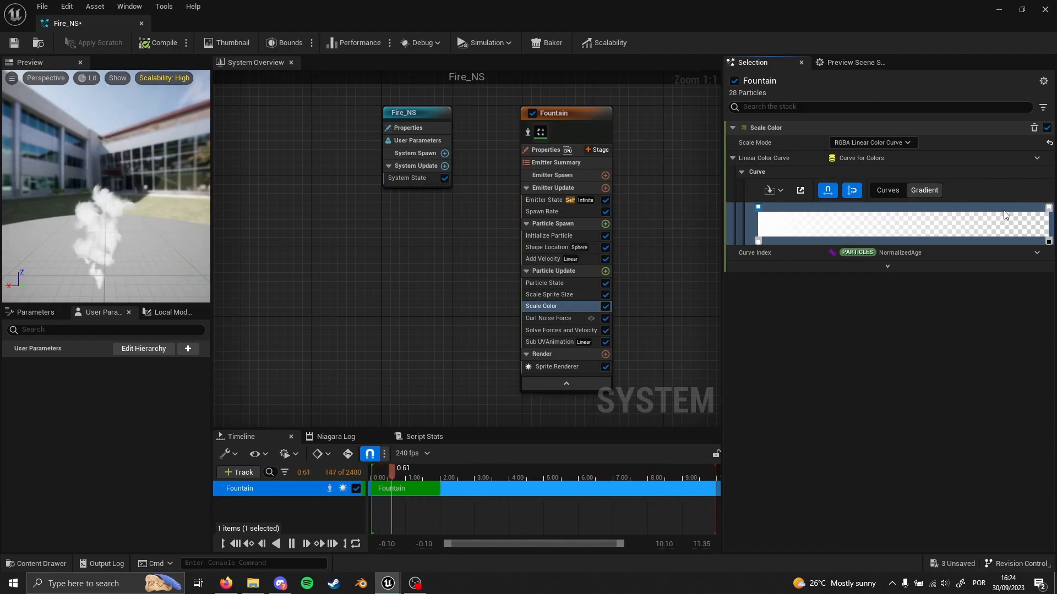
click(759, 208)
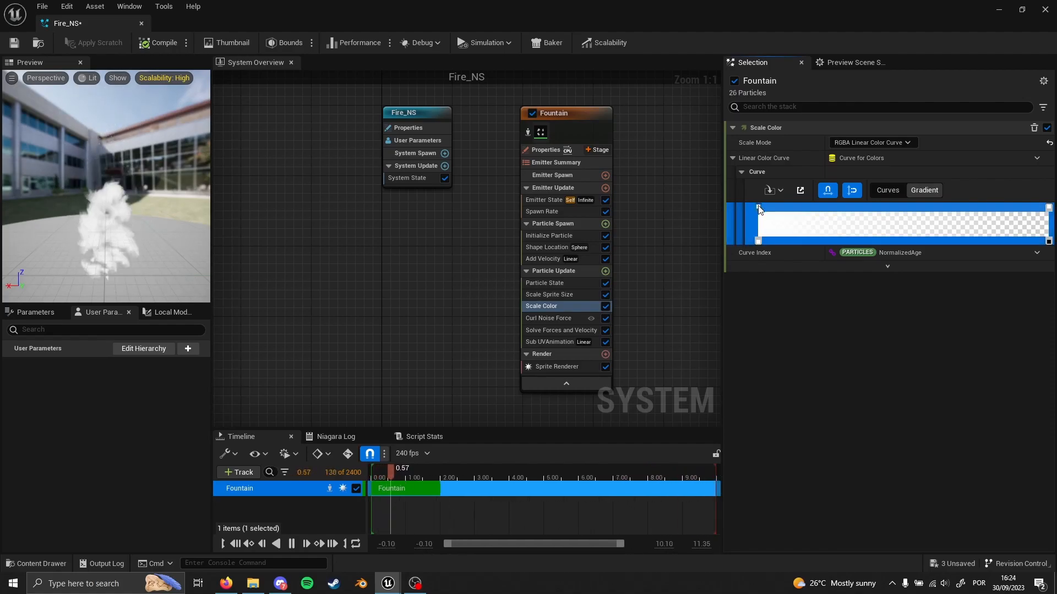
double_click(759, 209)
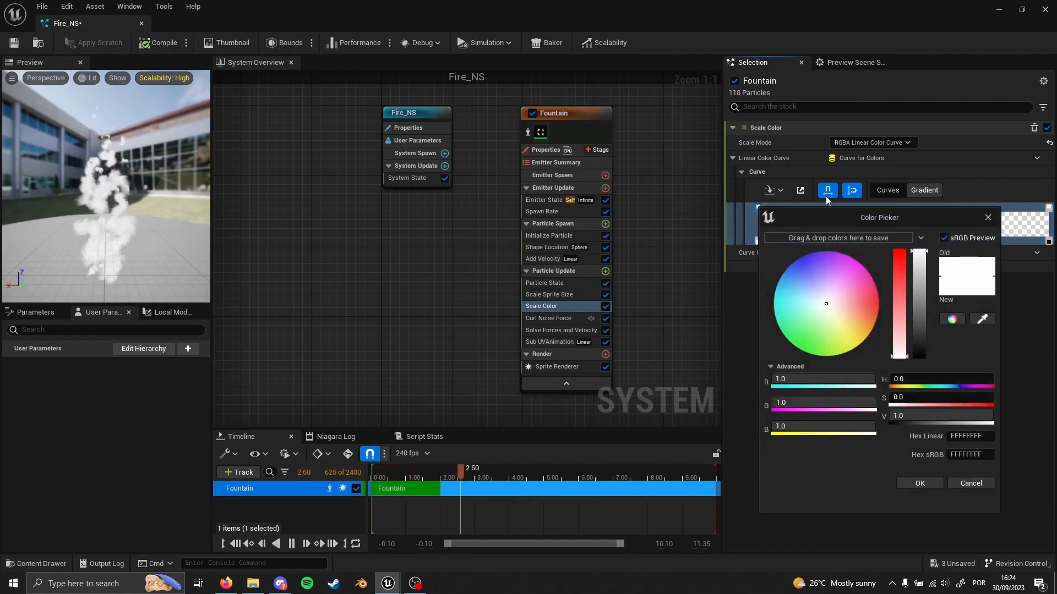
drag(835, 222, 810, 218)
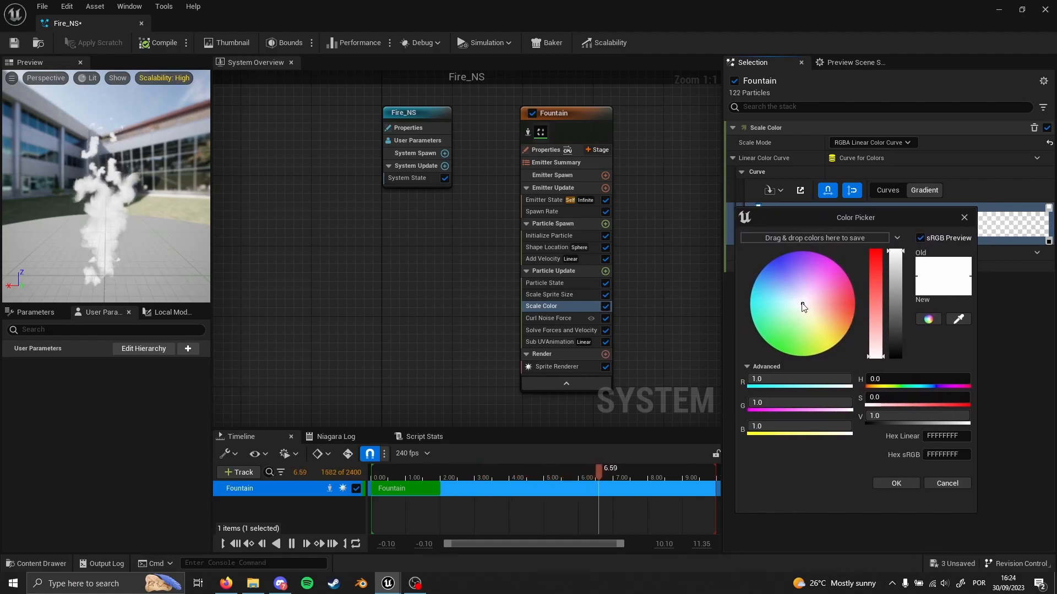
drag(803, 307, 863, 322)
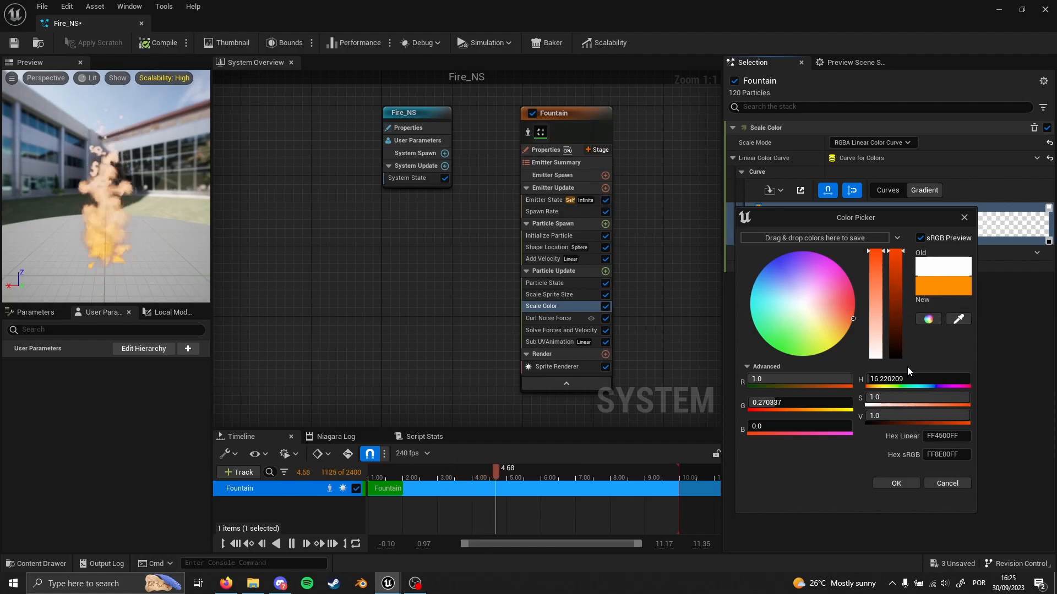
click(883, 416)
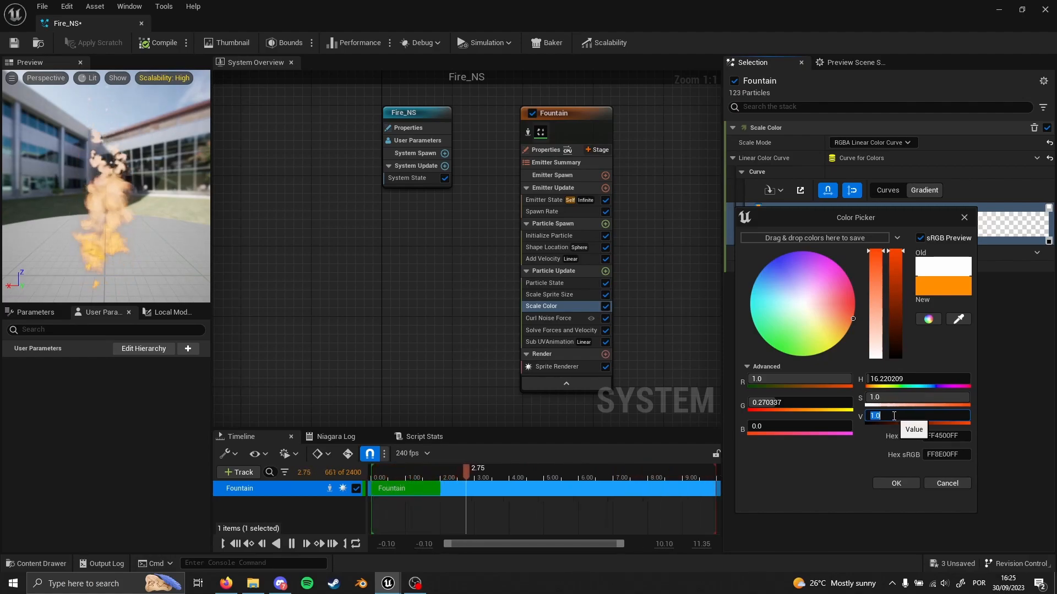
text(100)
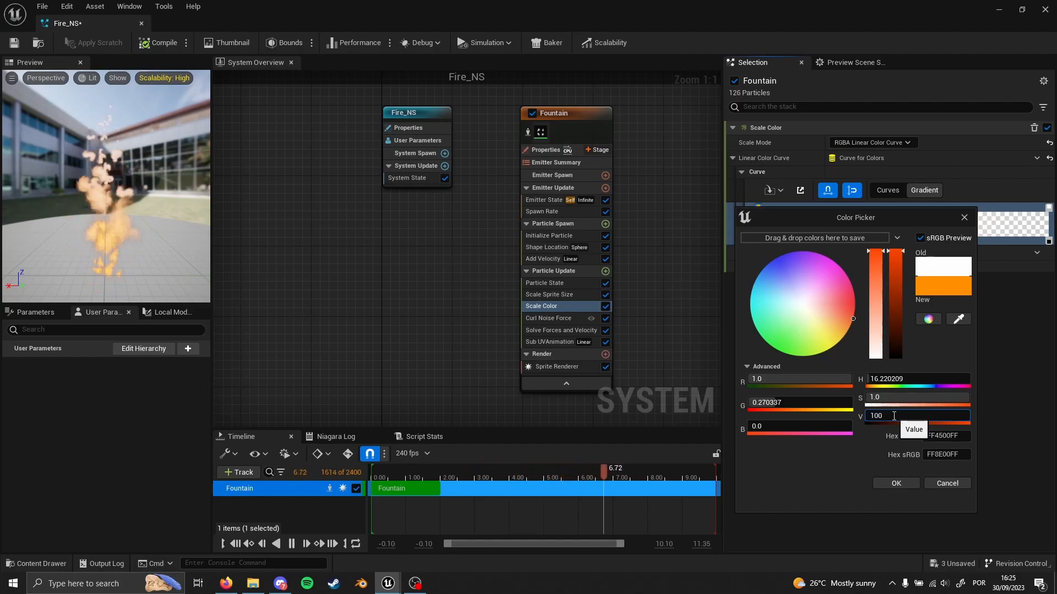
key(Return)
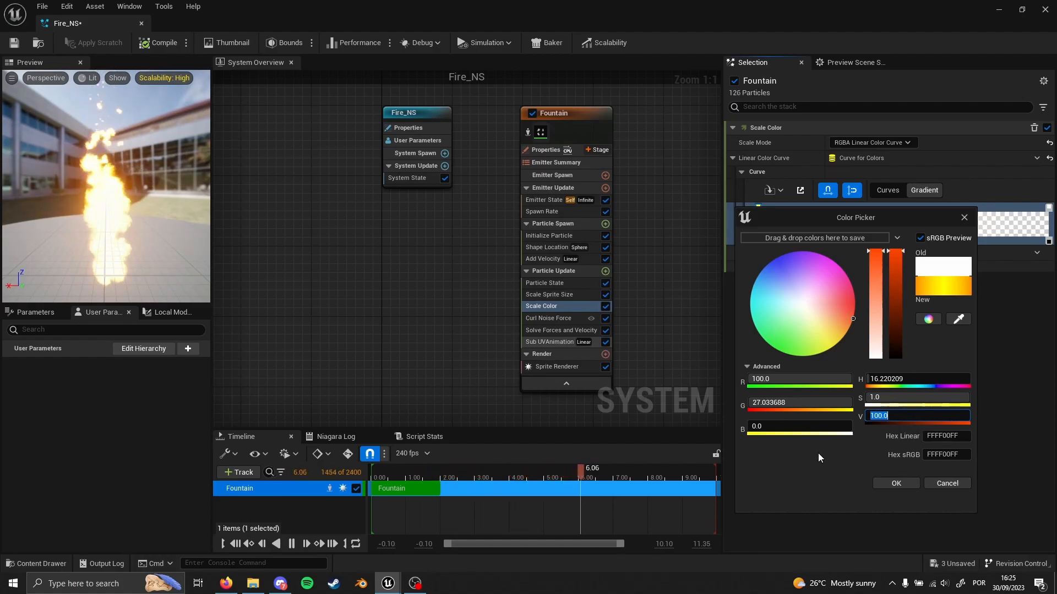
click(896, 483)
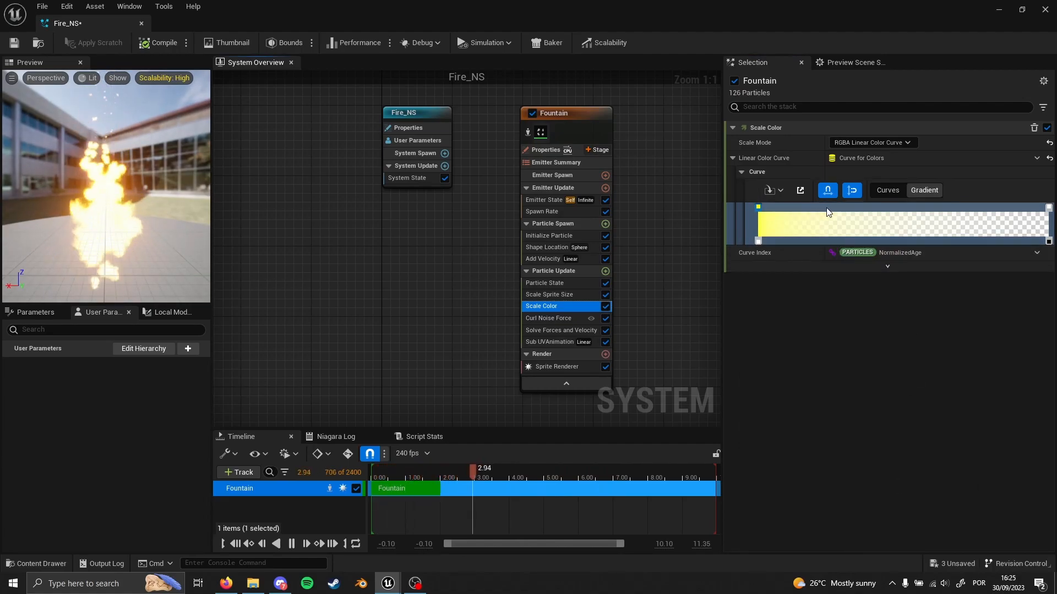
- Add a second colour stop about one-sixth along the gradient, coloured red-orange with hue about 3.6 and value 50
double_click(808, 212)
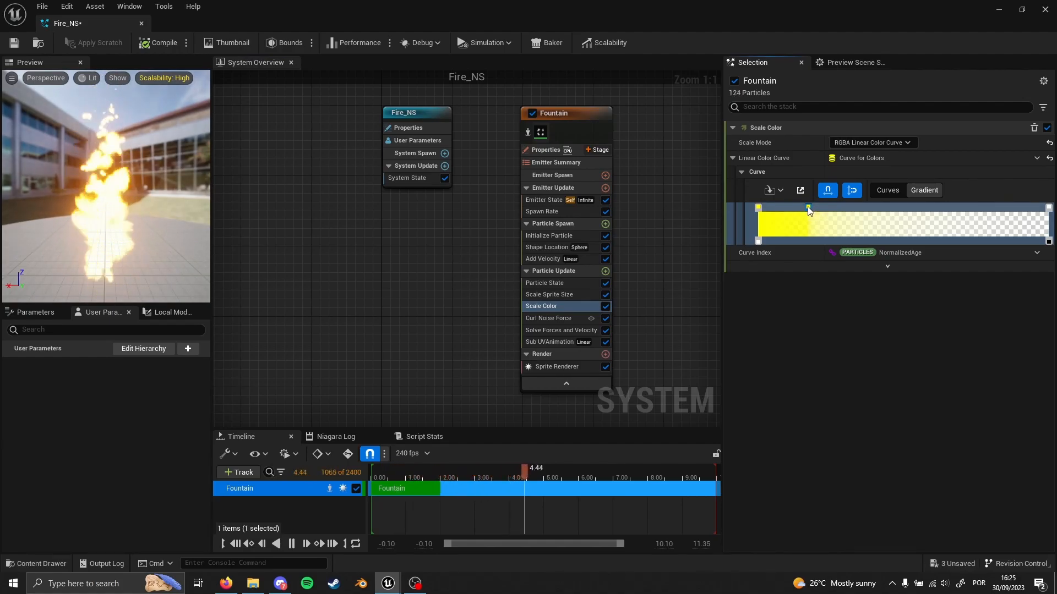
double_click(808, 208)
click(928, 313)
drag(931, 313, 942, 308)
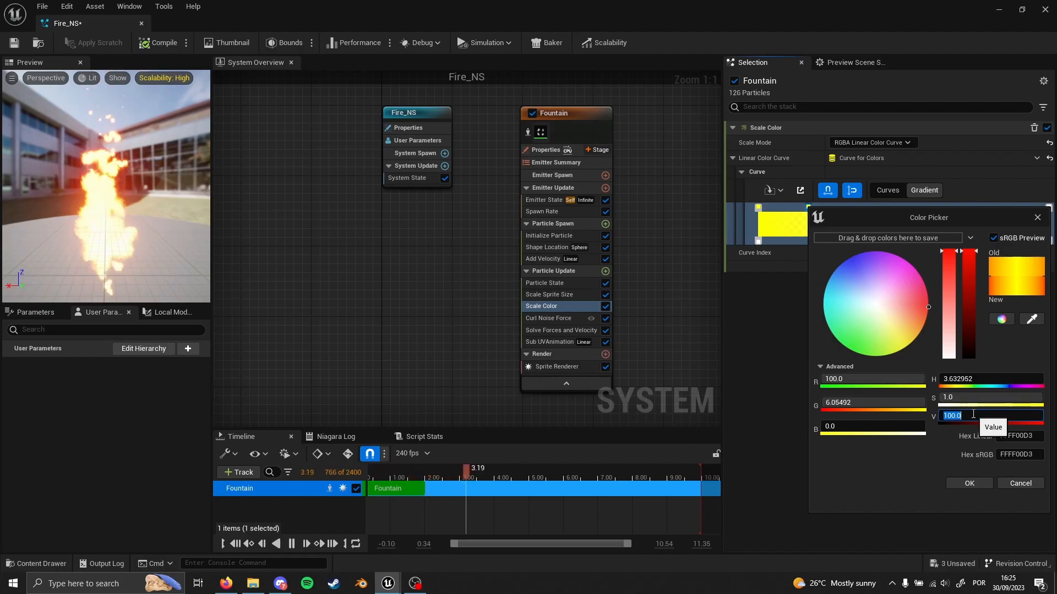
text(50)
key(Return)
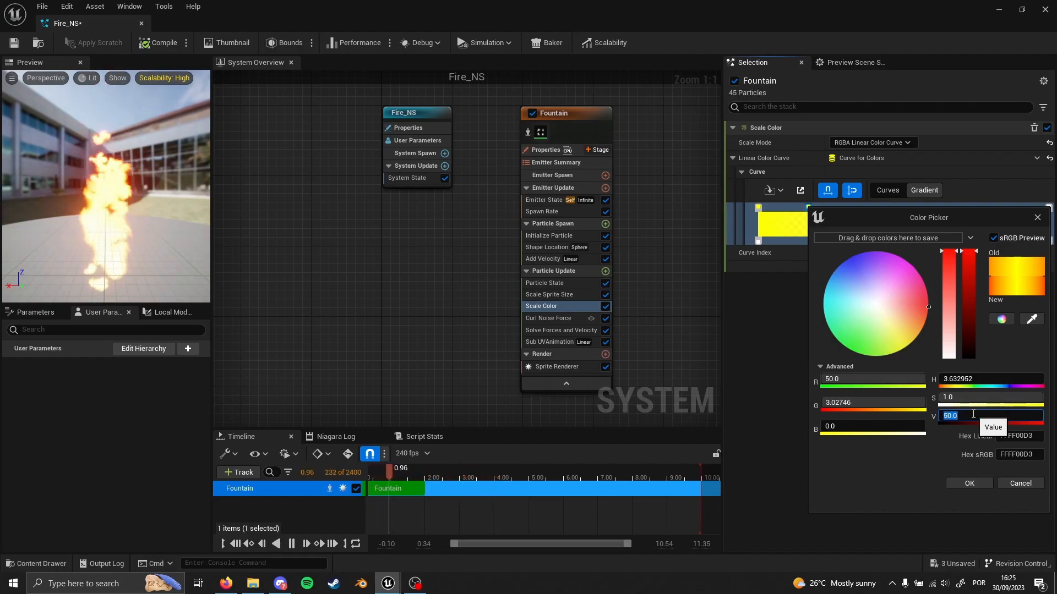
click(968, 482)
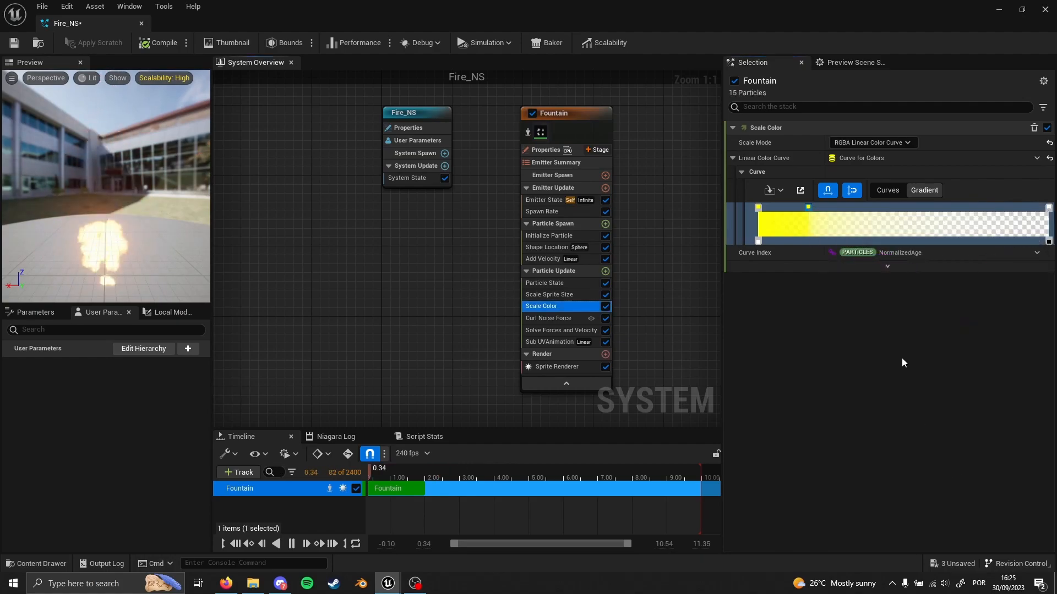
- Add a third colour stop about 40% along the Scale Color gradient and make it black with value 0
double_click(870, 208)
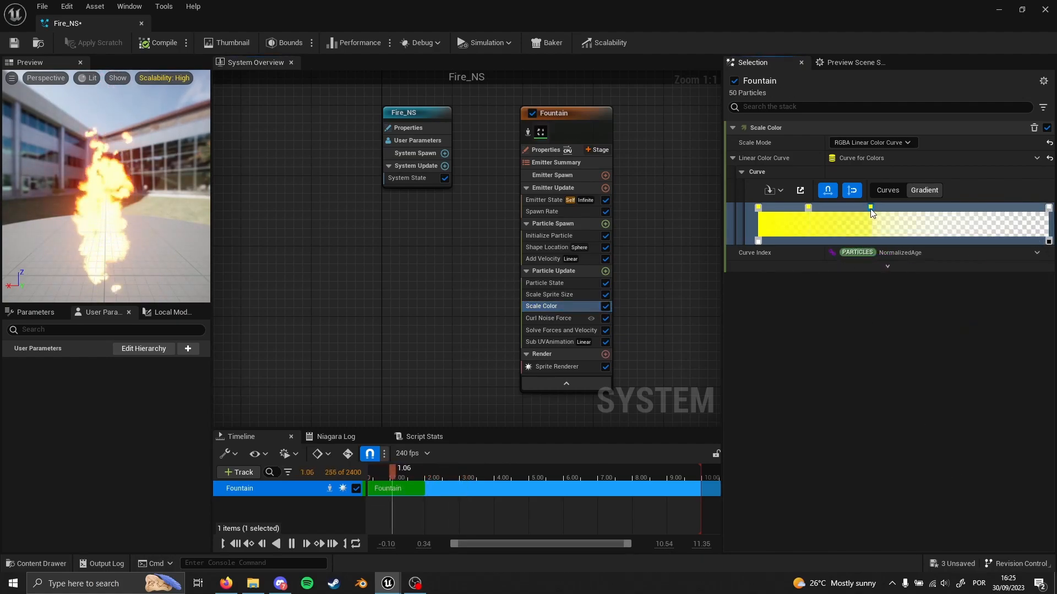
double_click(869, 207)
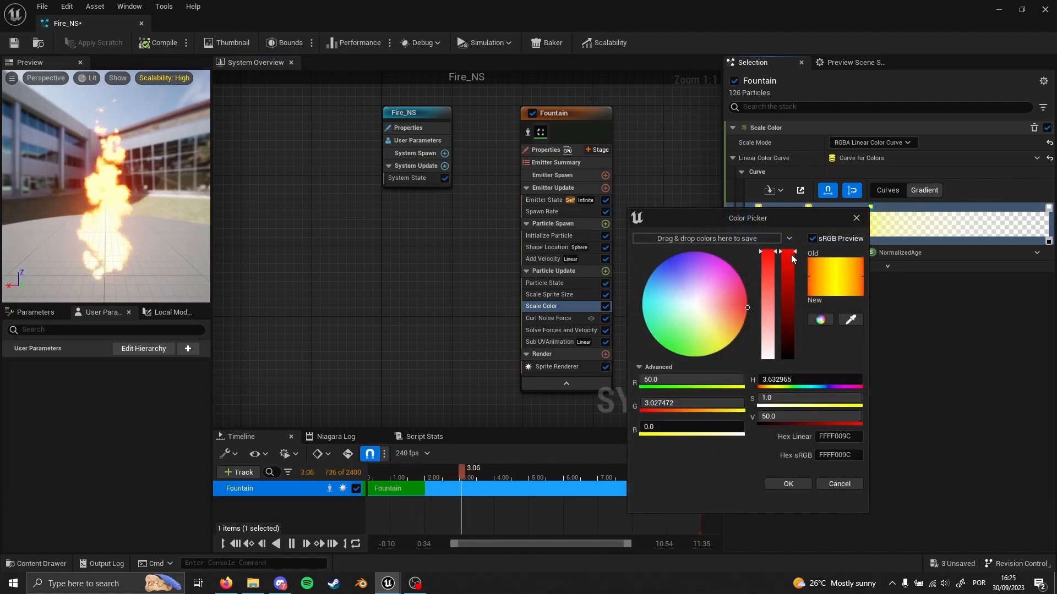
drag(788, 291, 789, 369)
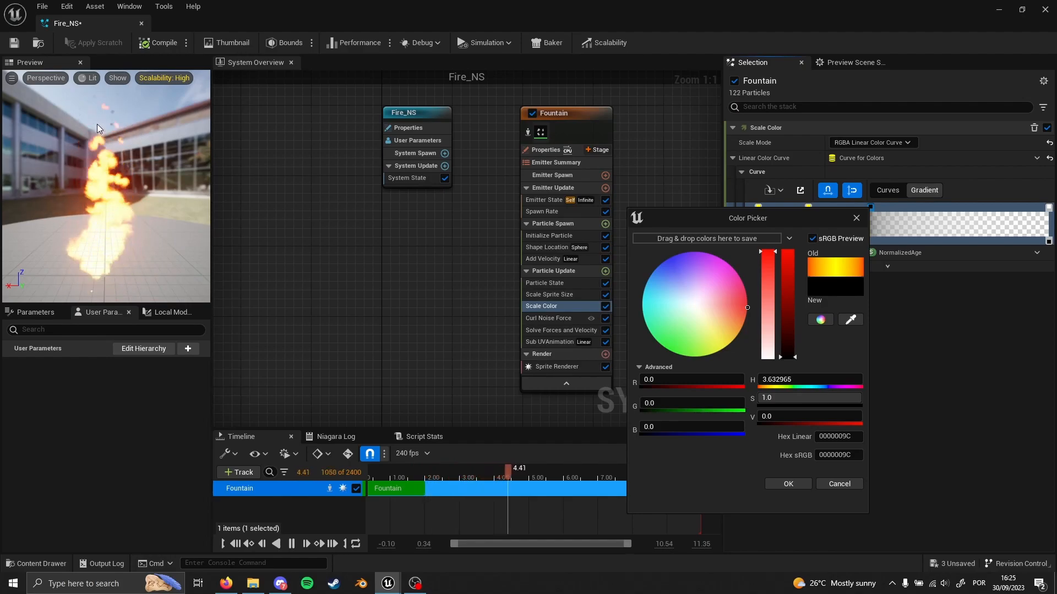
click(787, 484)
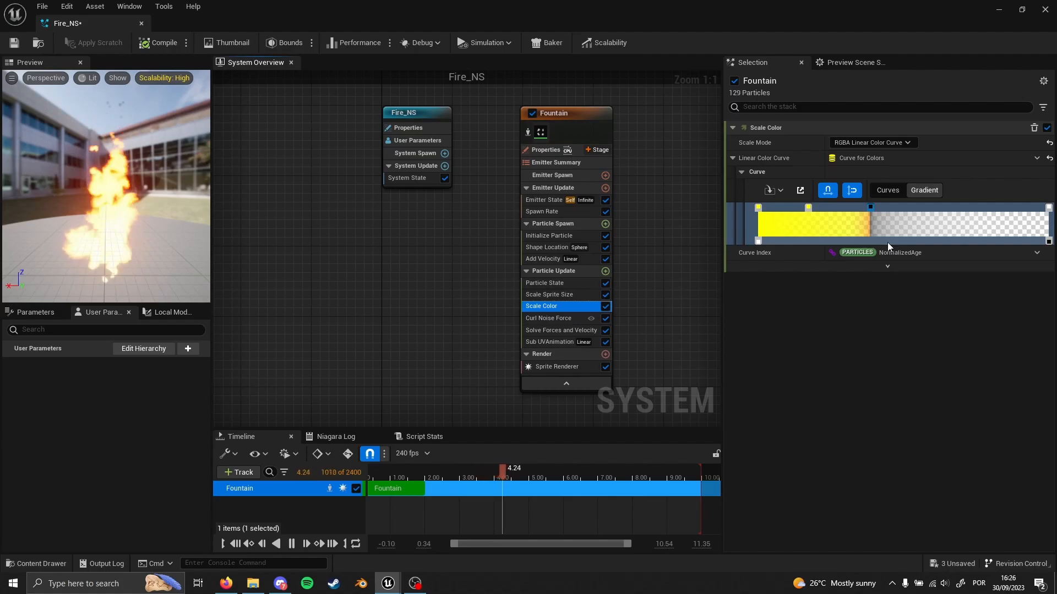
- Add an opacity stop with value 0.75 and place it about 65% along the Scale Color gradient
click(920, 242)
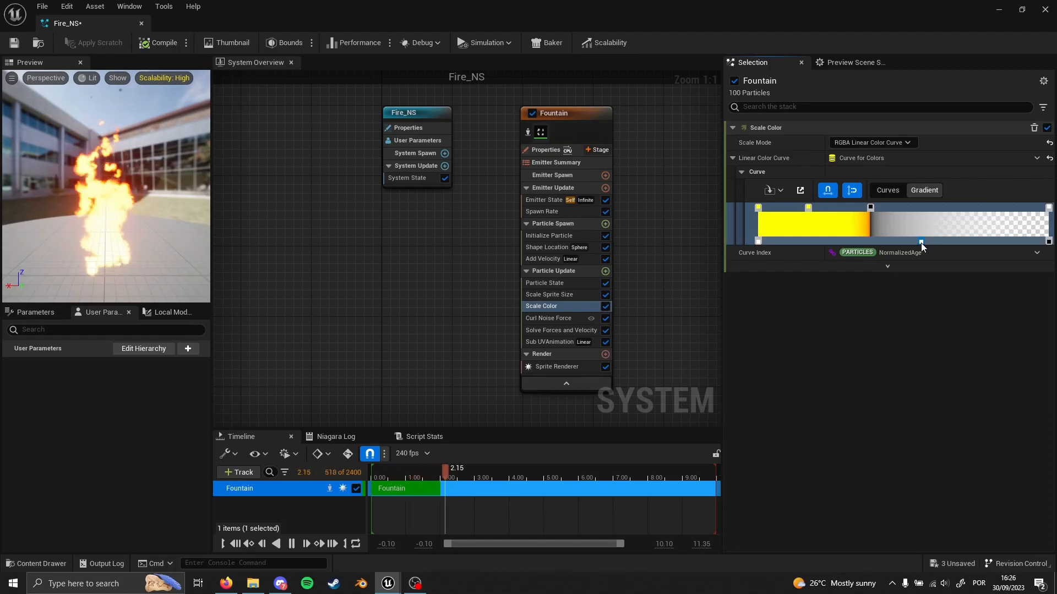
double_click(921, 243)
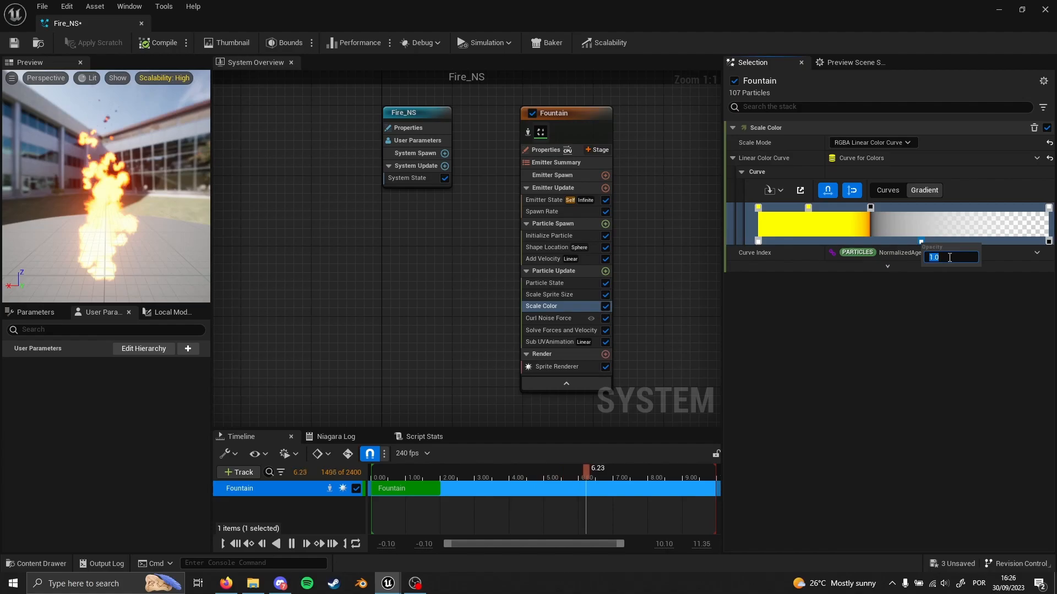
text(0.)
text(8)
key(Return)
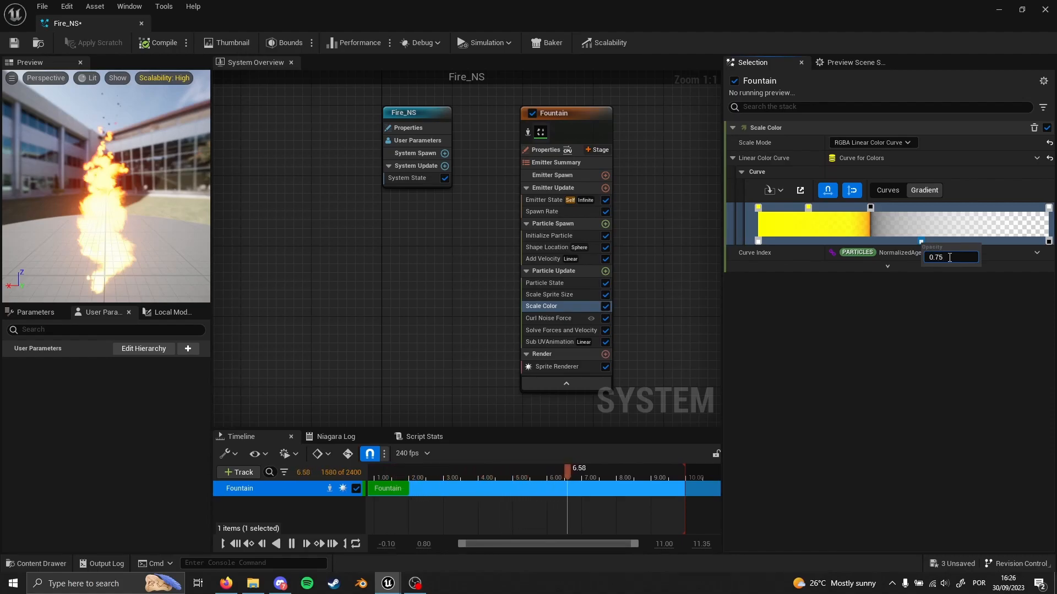
key(Return)
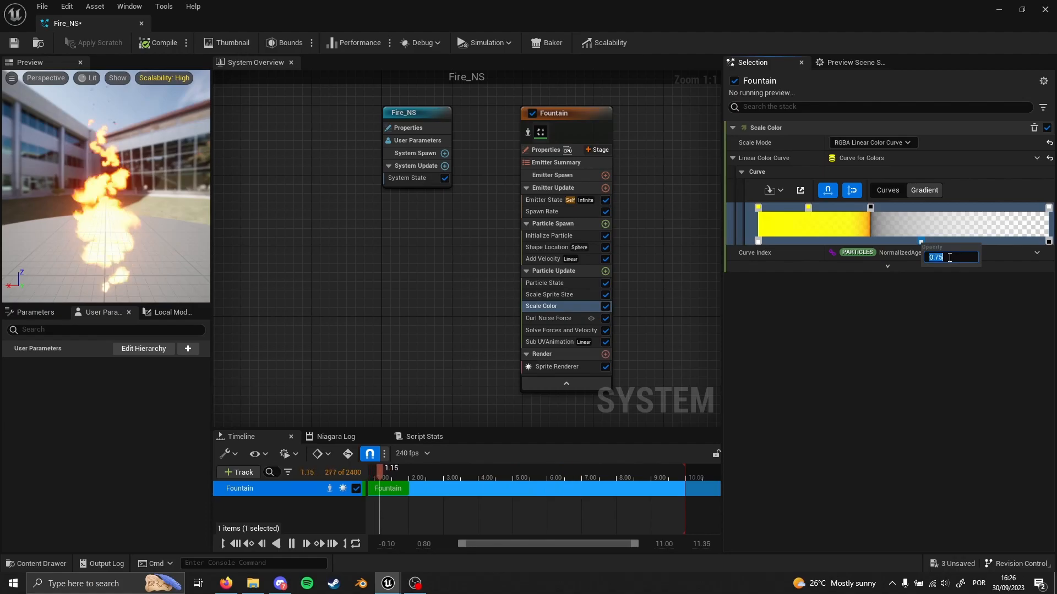
click(960, 325)
drag(921, 243, 946, 242)
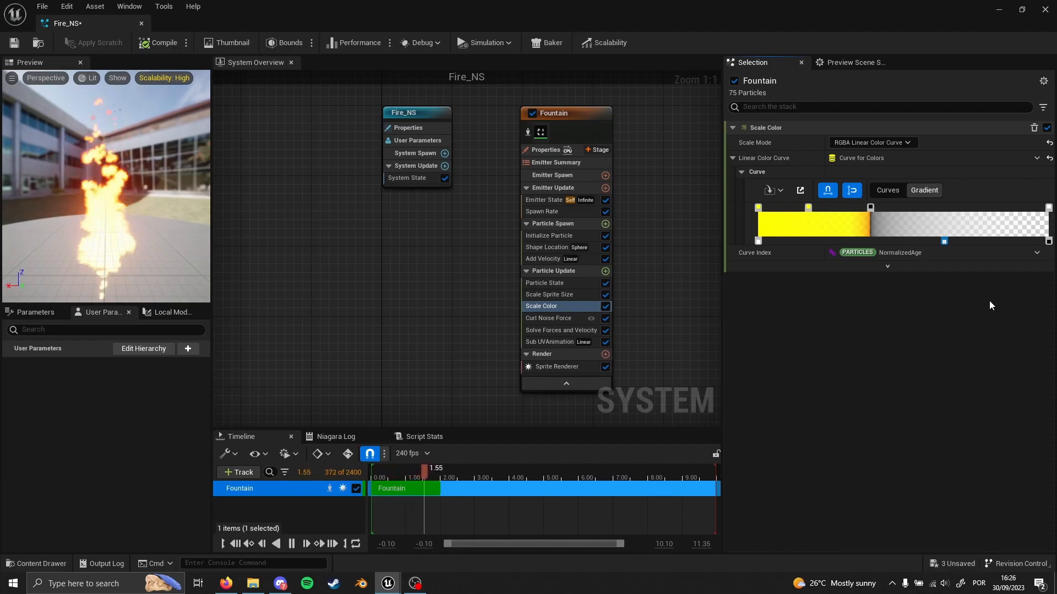
- Add a Sprite Rotation Rate module to the Fountain emitter's Particle Update group and open its settings
click(606, 283)
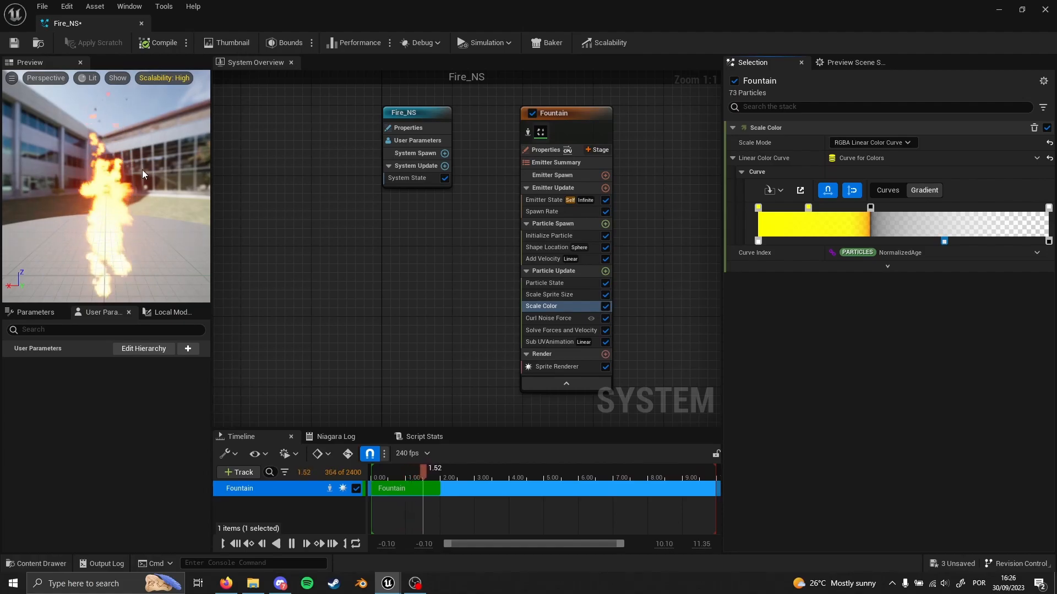
click(605, 272)
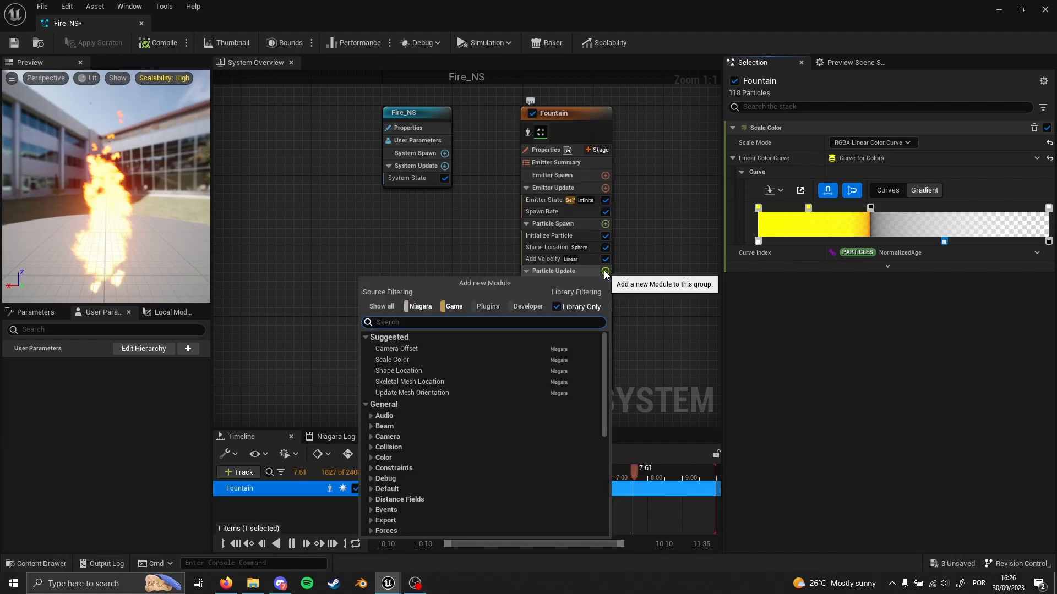
text(spri)
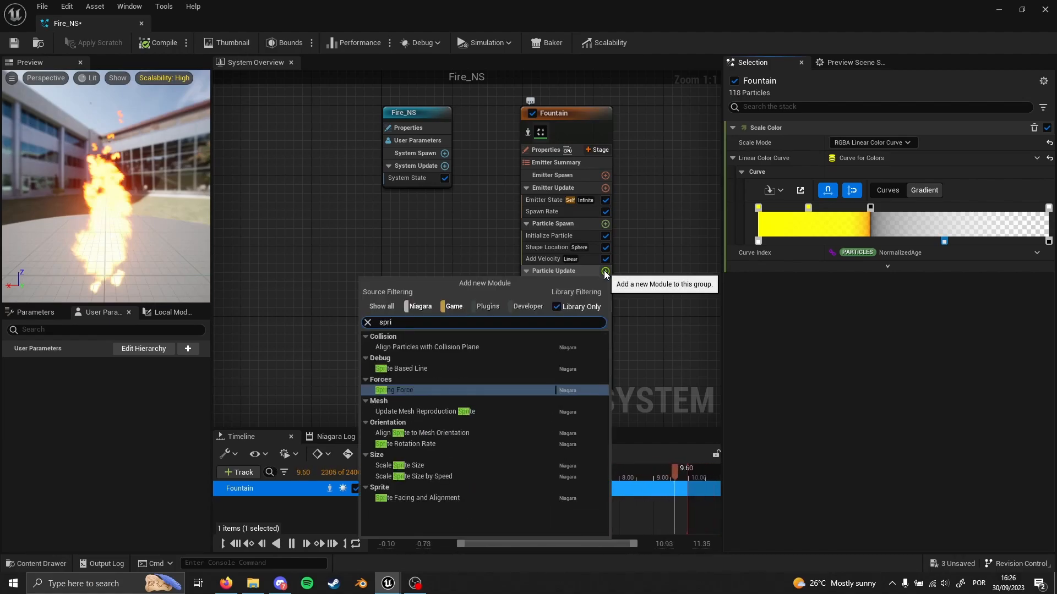
text(te rota)
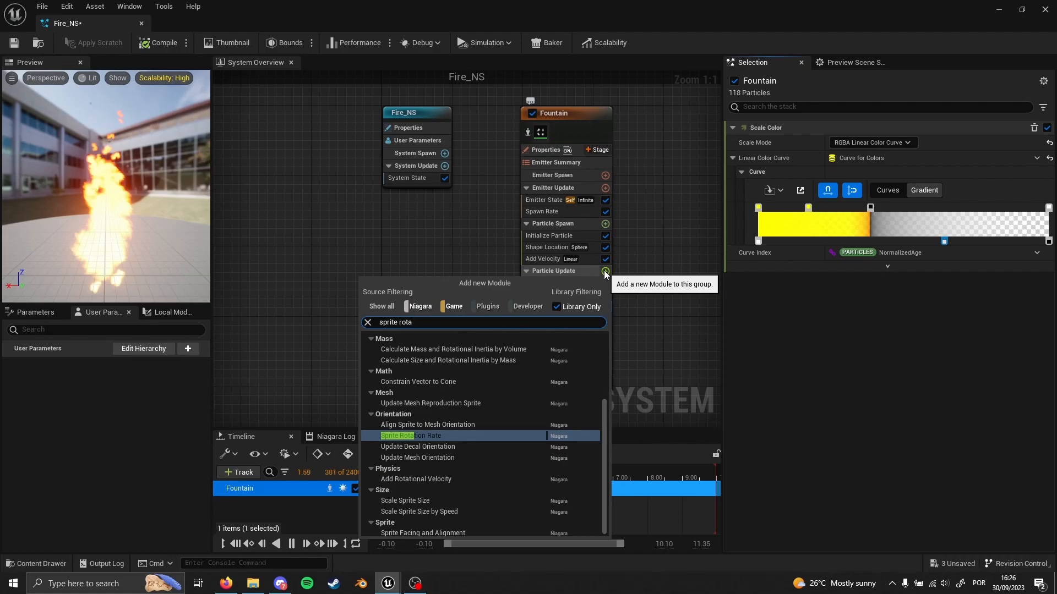
click(437, 436)
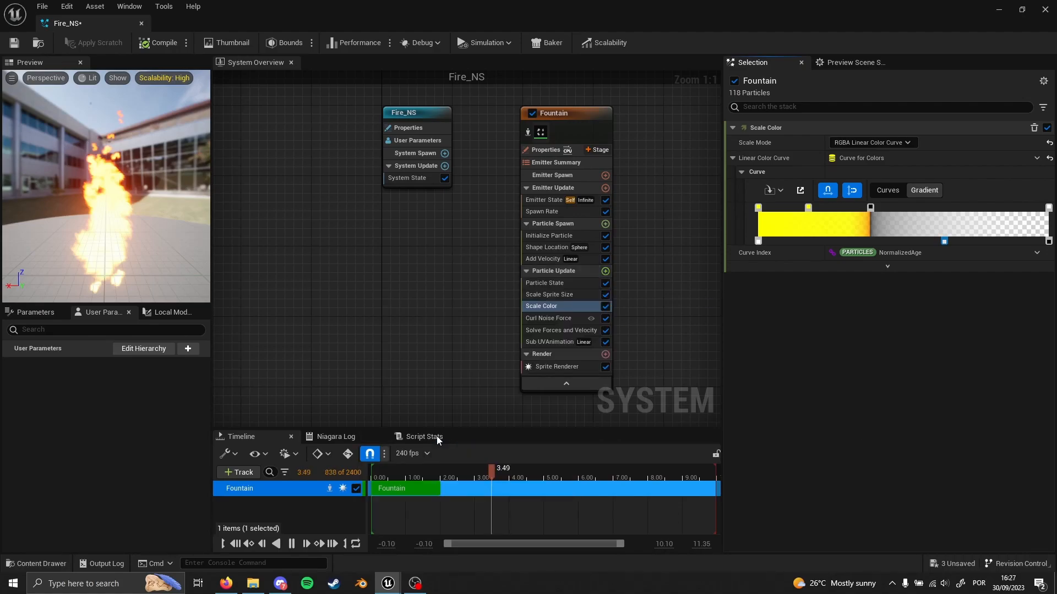
click(565, 295)
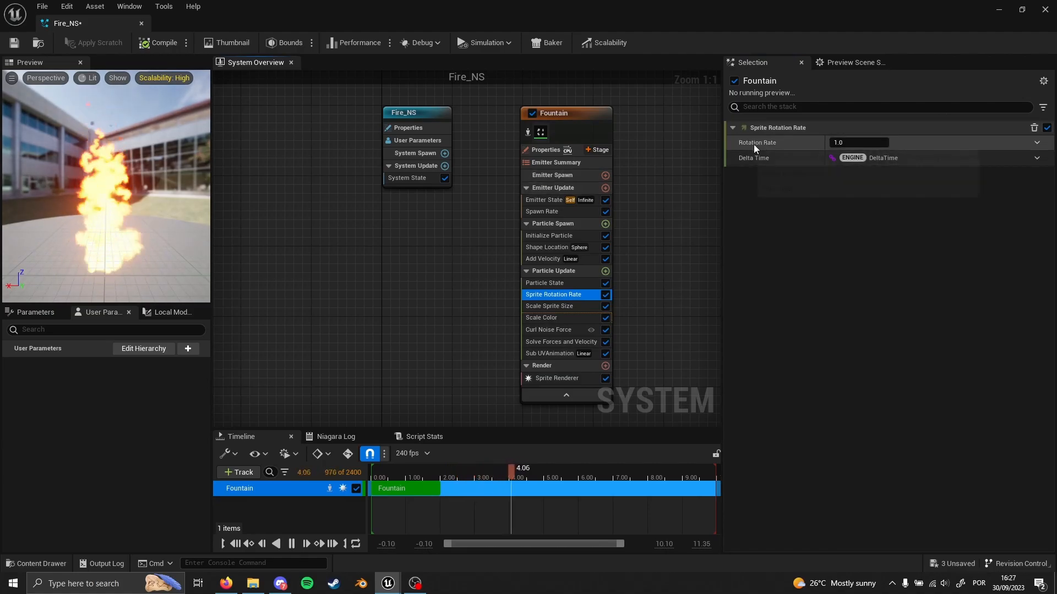
- Set the sprite rotation rate to 8 and save the Fire_NS system
click(839, 143)
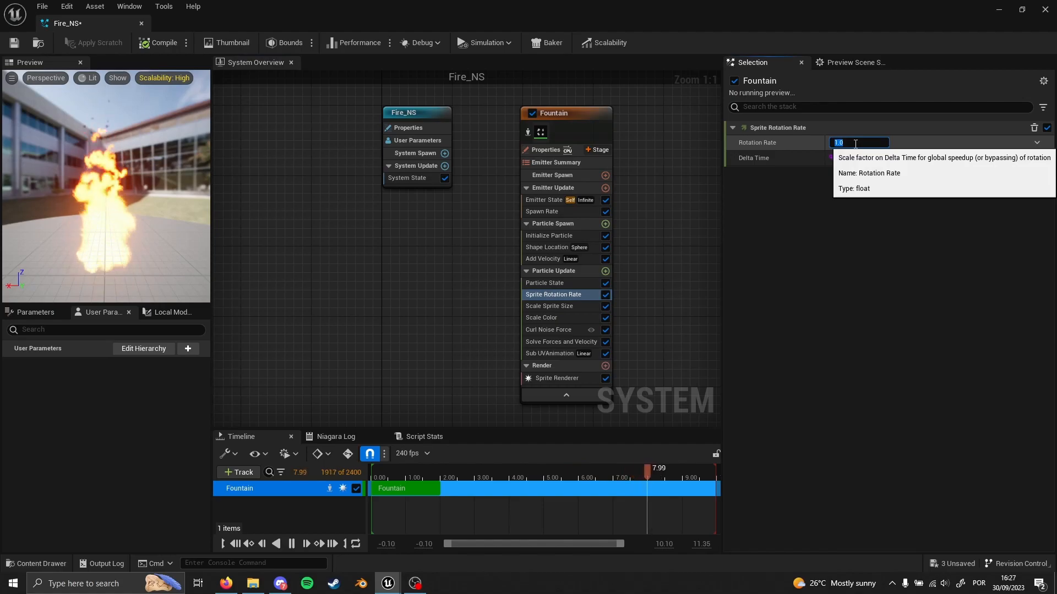
text(8)
key(Return)
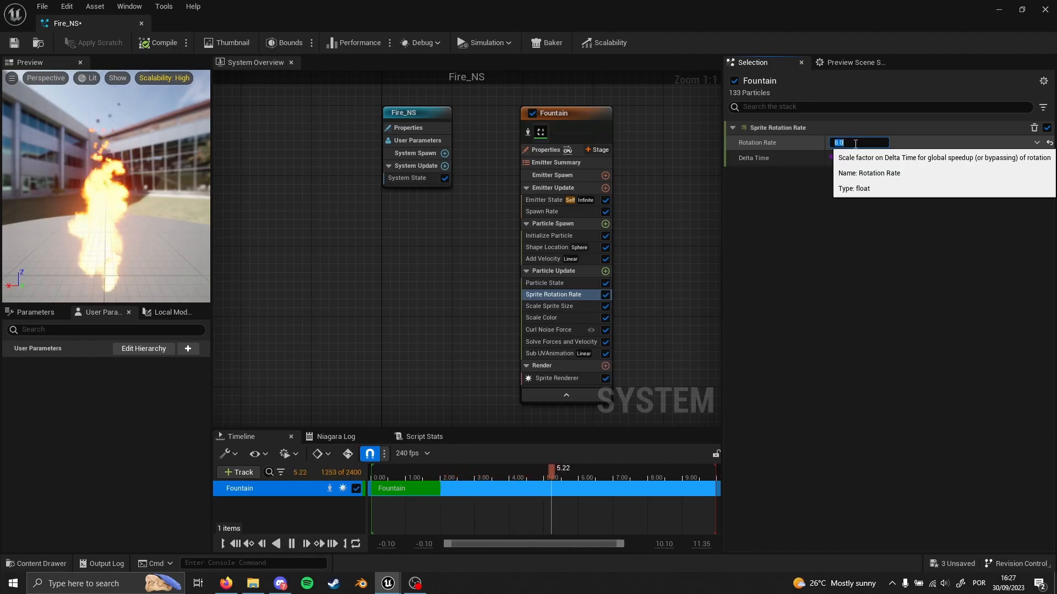
click(847, 276)
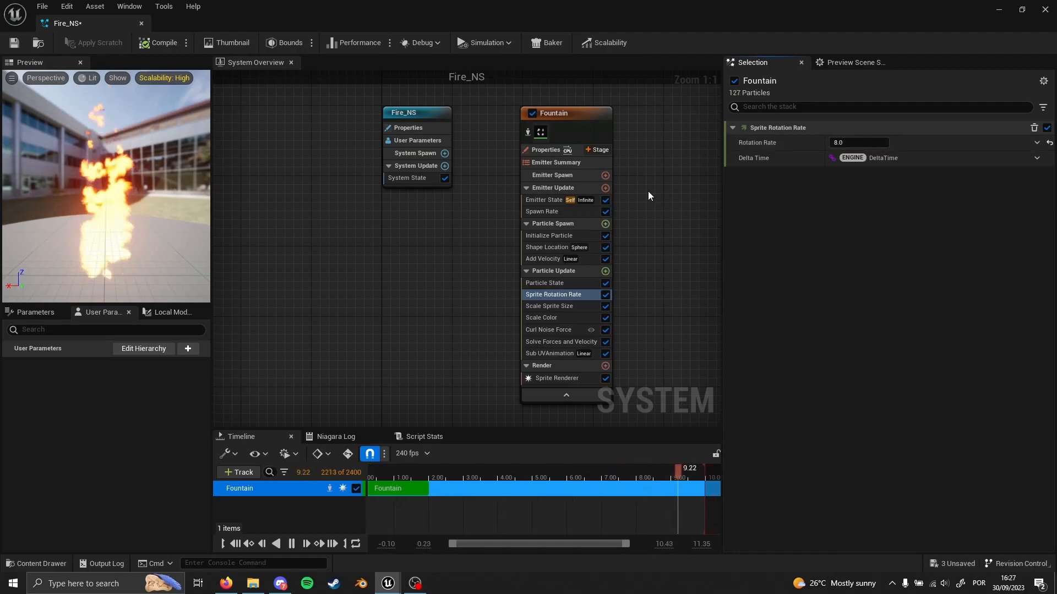
right_drag(646, 186, 583, 201)
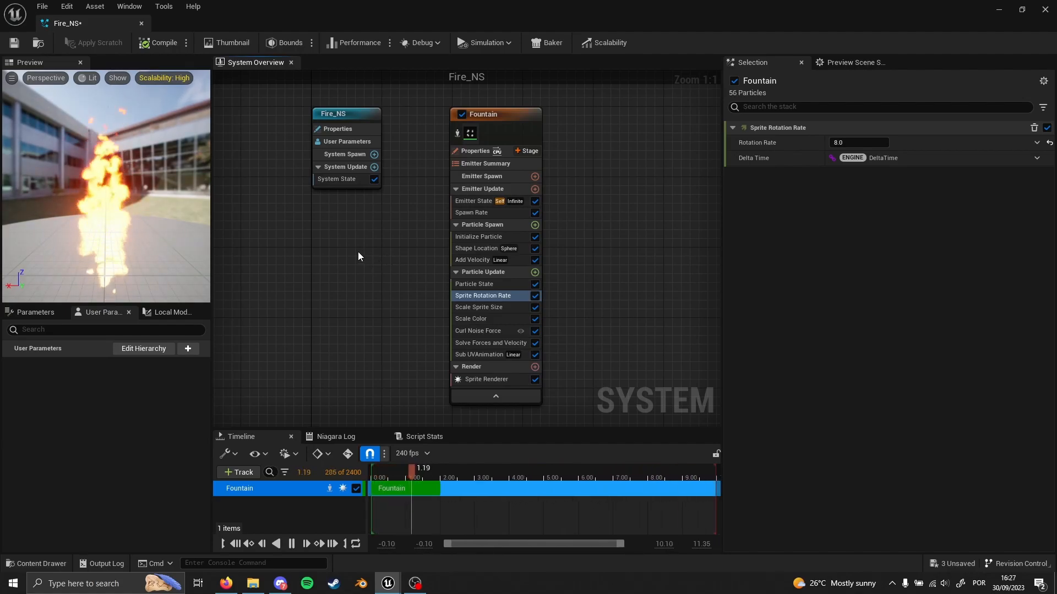
key(ctrl+s)
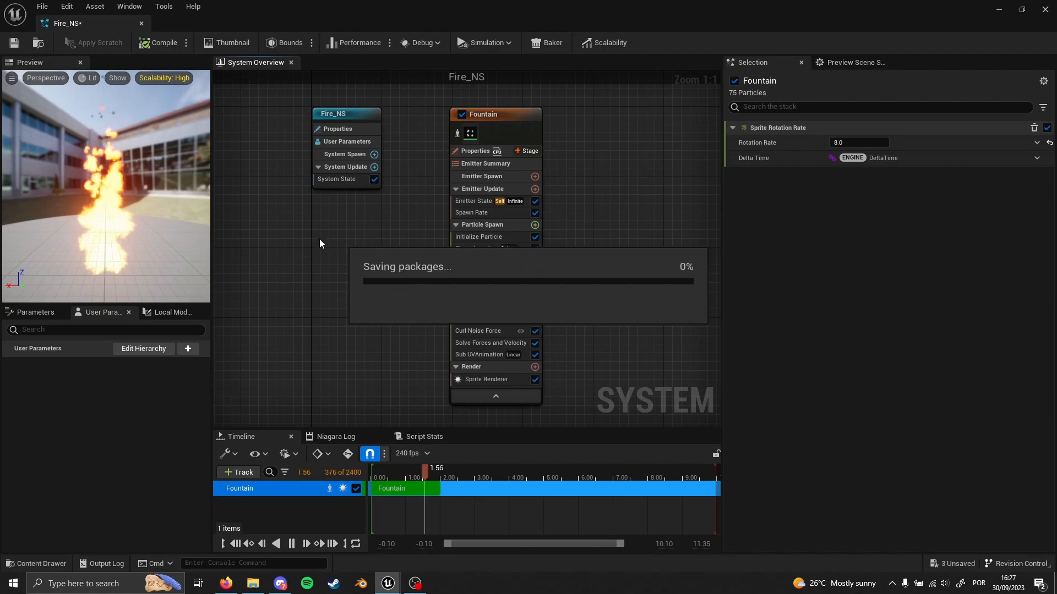
- Place Fire_NS in the level as a test, move it above the ground to check the flame, and delete the actor
drag(112, 25, 567, 220)
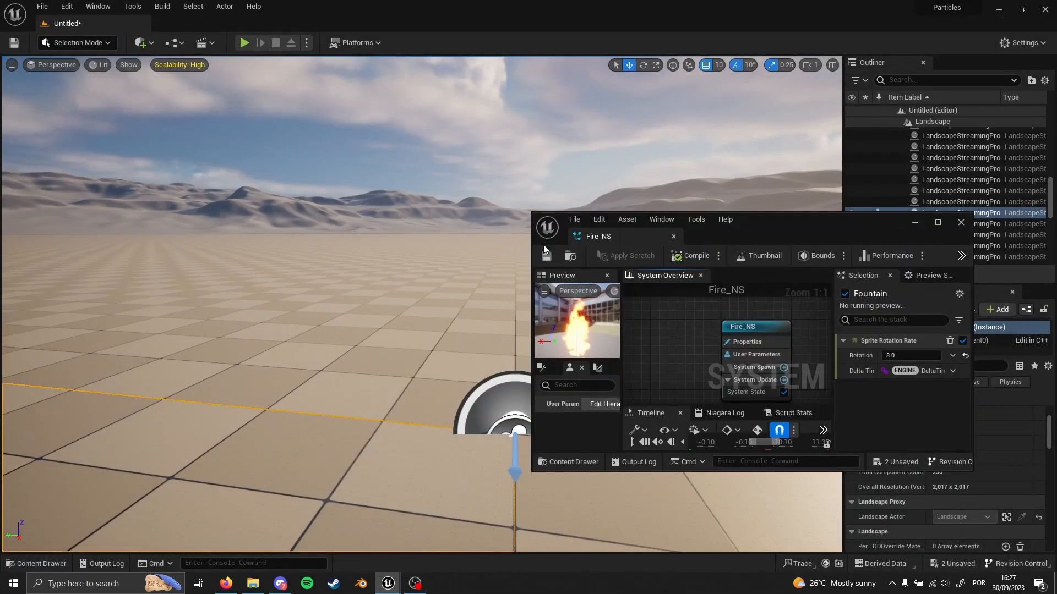
key(ctrl+space)
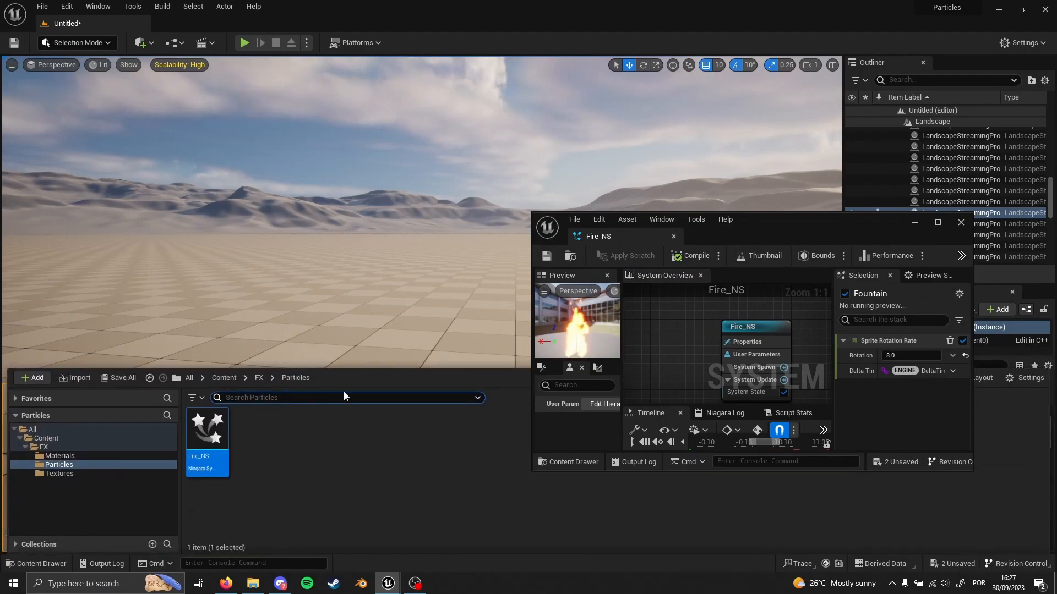
drag(208, 435, 244, 323)
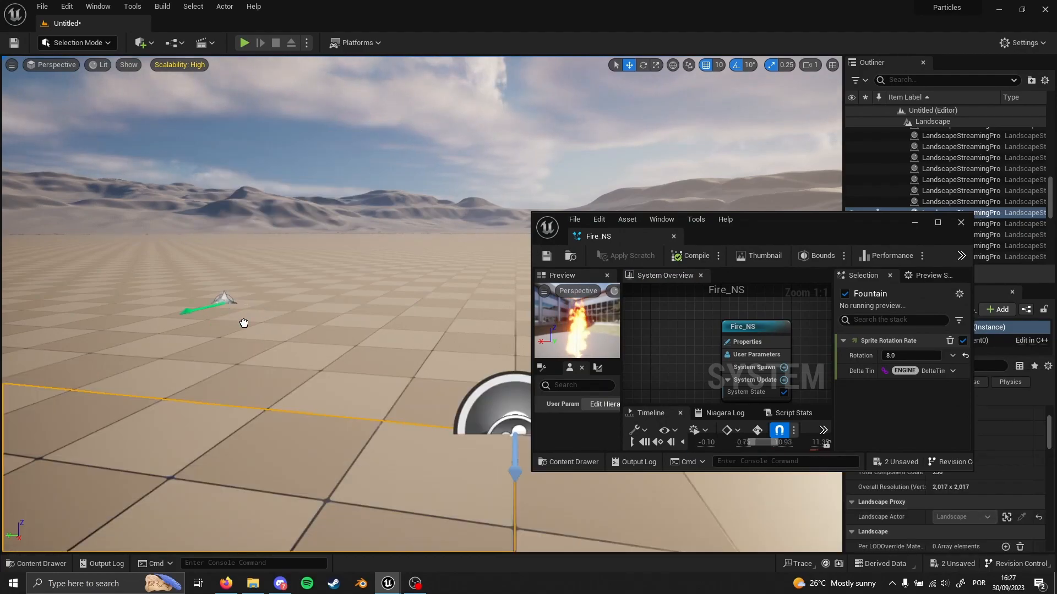
drag(283, 367, 284, 366)
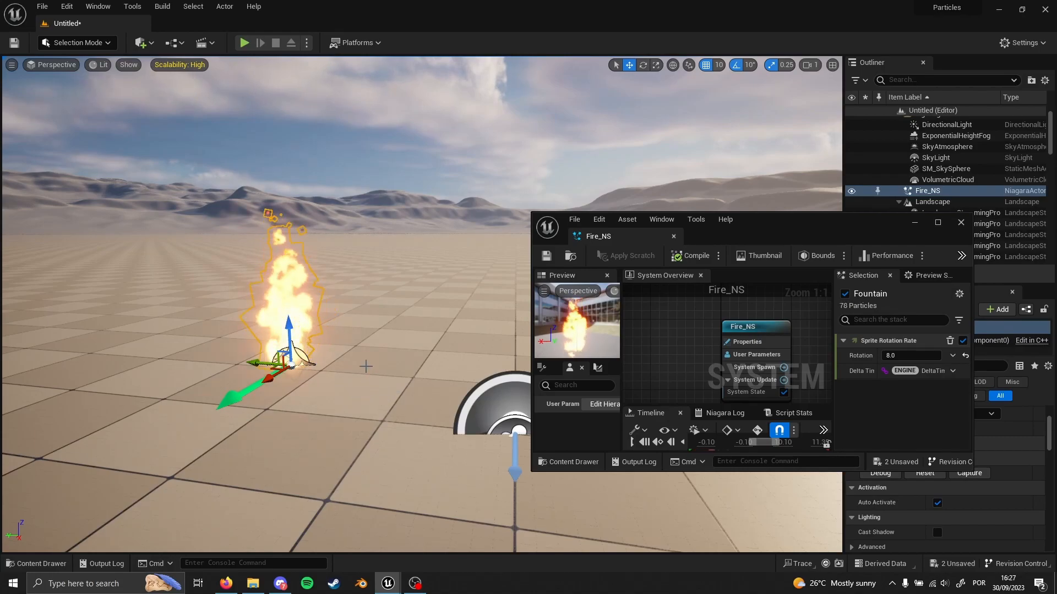
drag(288, 365, 303, 278)
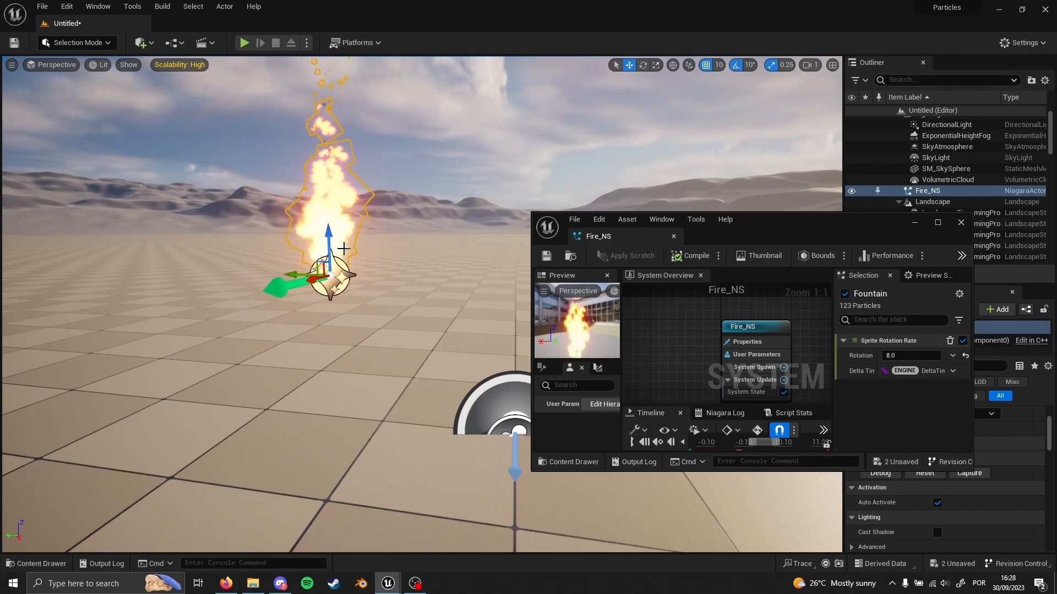
key(Delete)
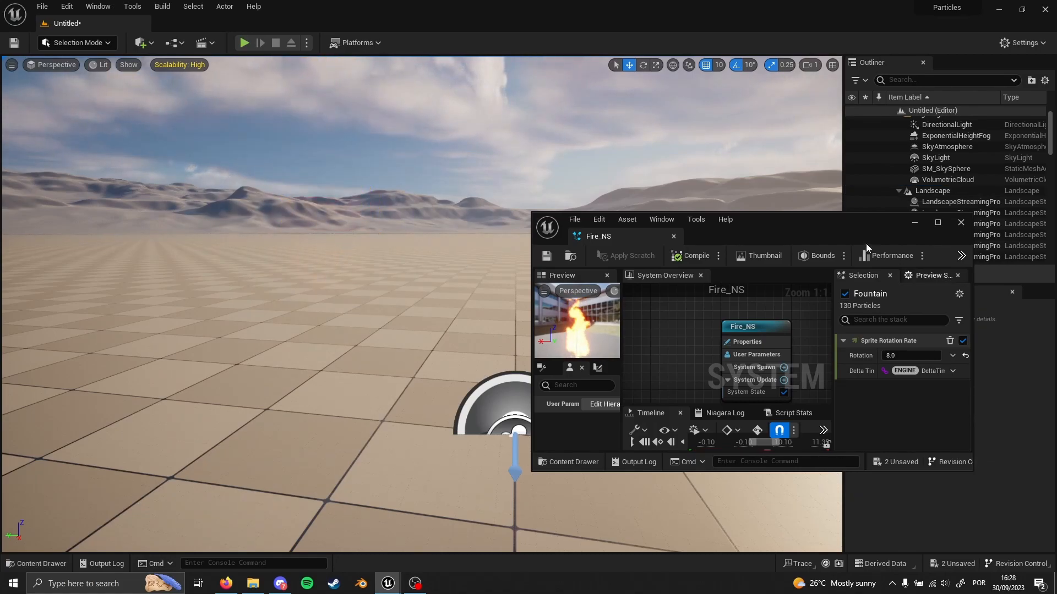
- Duplicate the Fountain emitter in the Fire_NS system and align the copy beside the original
click(938, 223)
right_drag(619, 236, 451, 236)
click(344, 110)
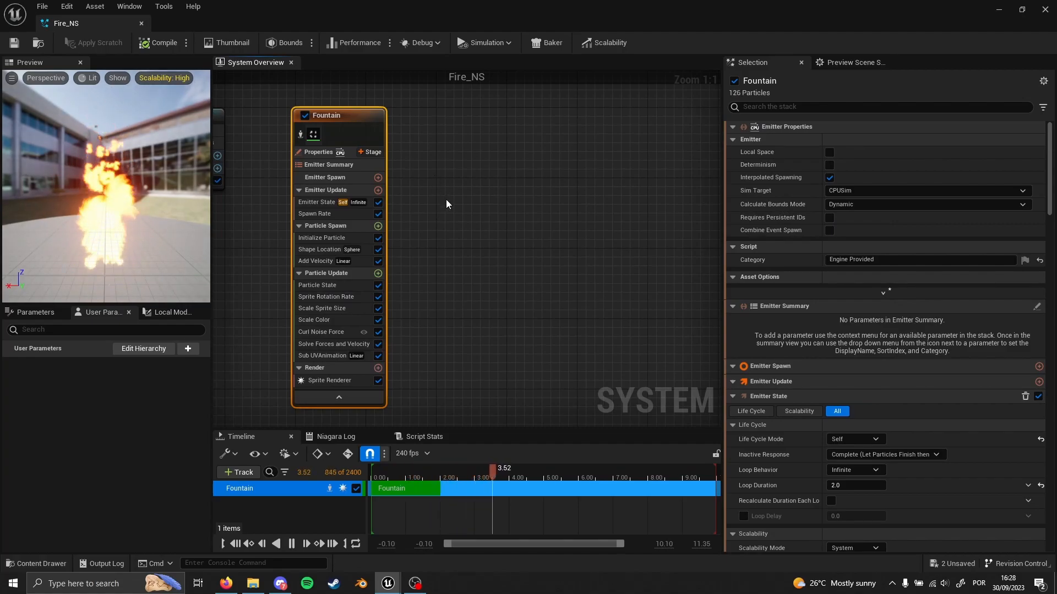
double_click(341, 117)
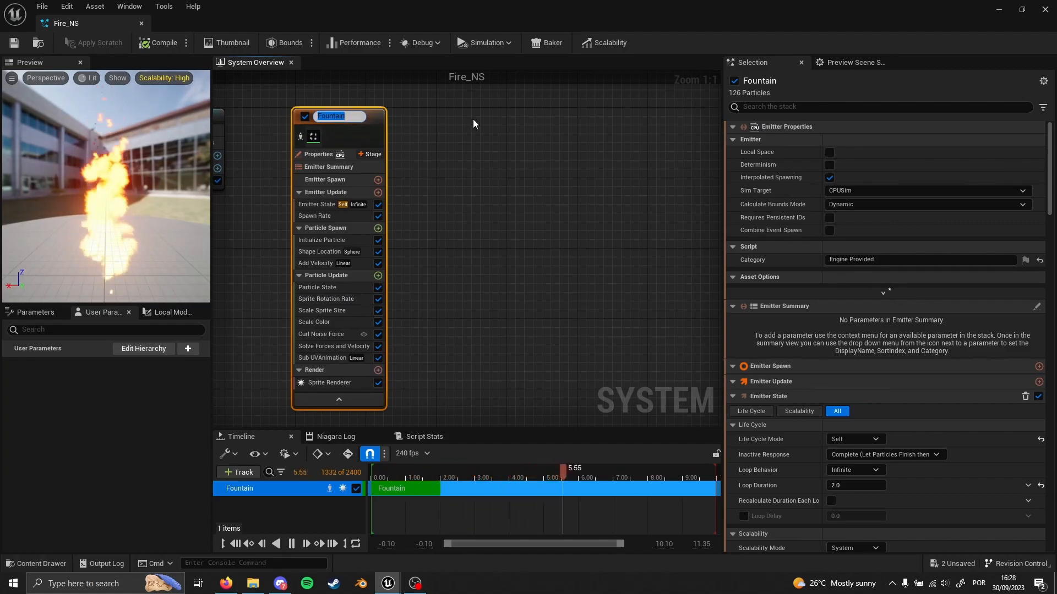
click(435, 121)
click(351, 117)
click(477, 136)
key(ctrl+v)
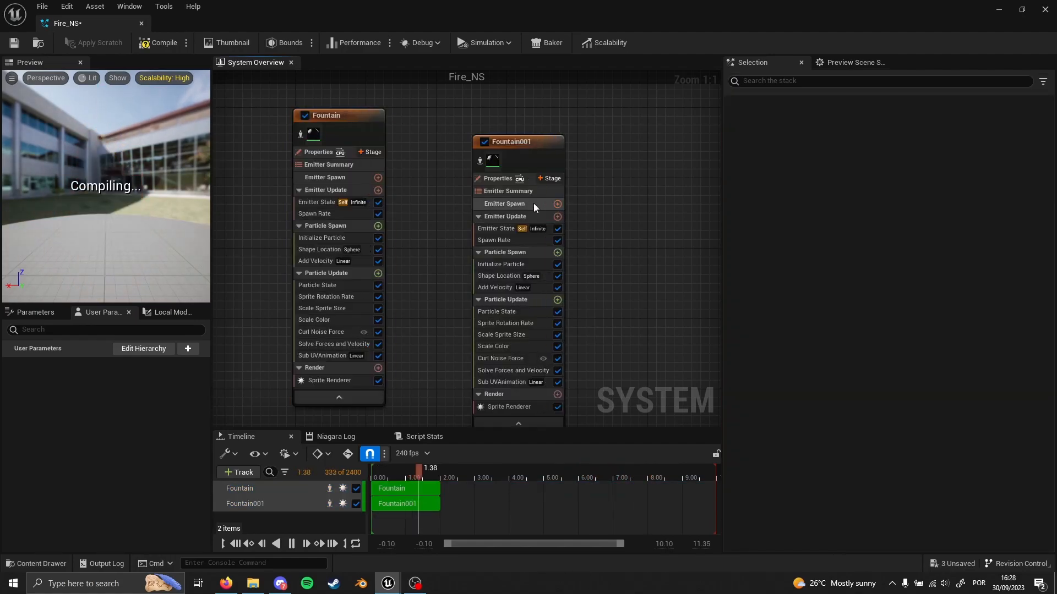
drag(527, 143, 464, 117)
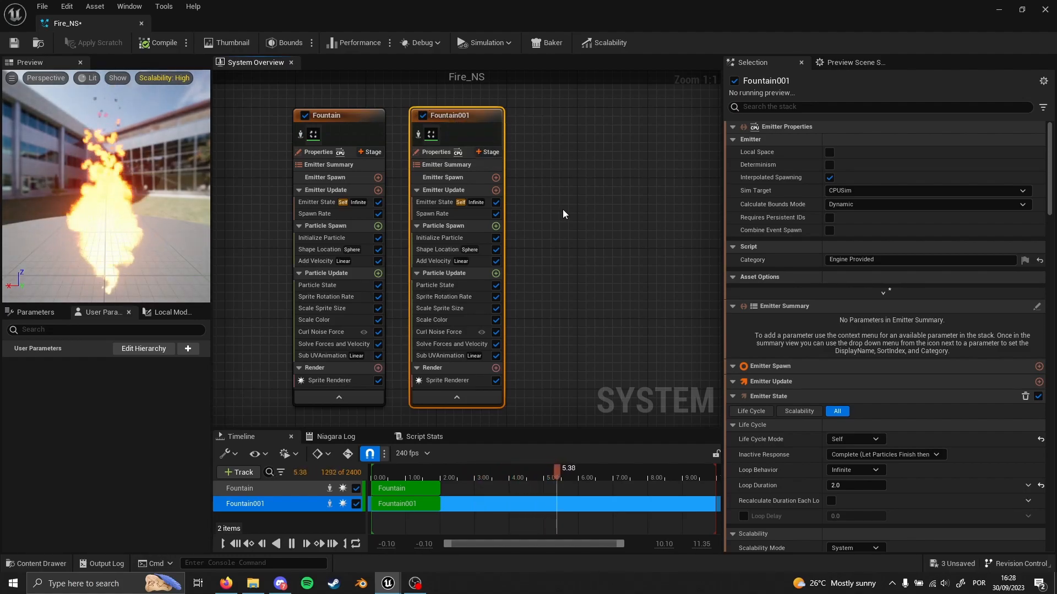
- Set the duplicated Fountain emitter's spawn rate to 10
right_drag(562, 214, 637, 208)
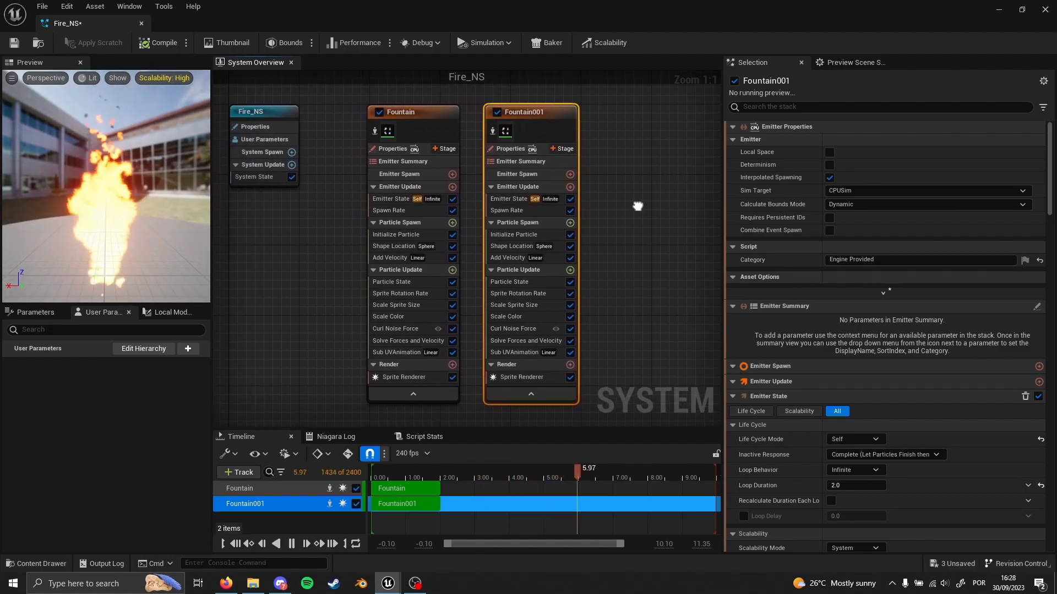
click(522, 212)
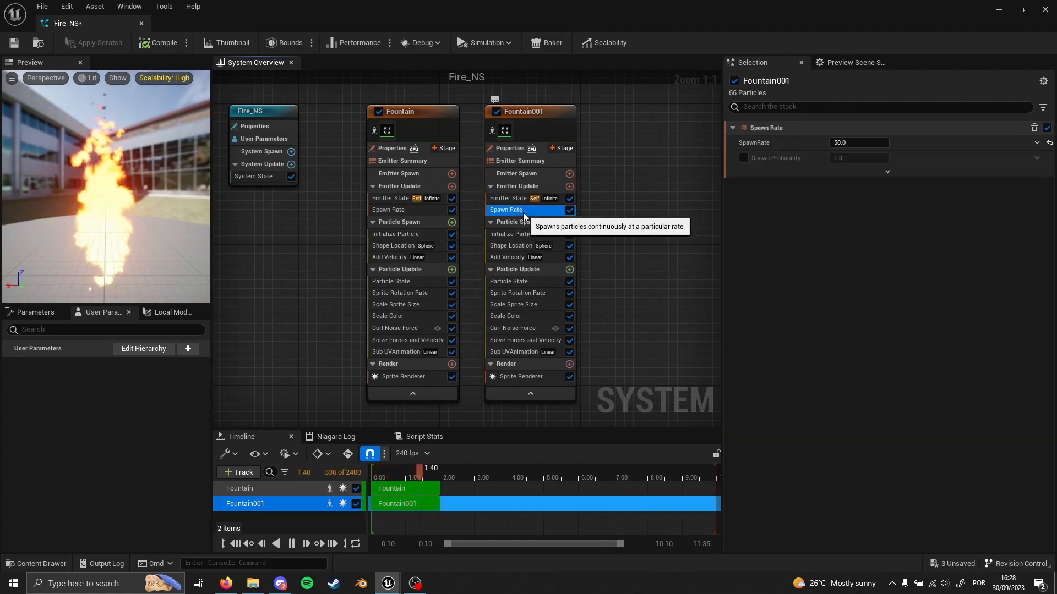
click(853, 143)
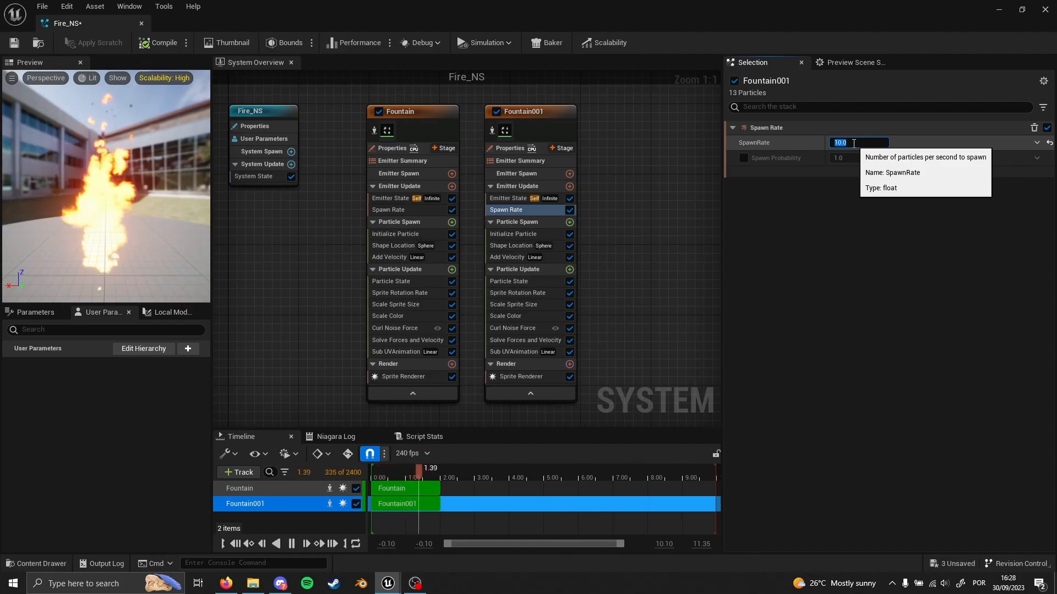
click(778, 194)
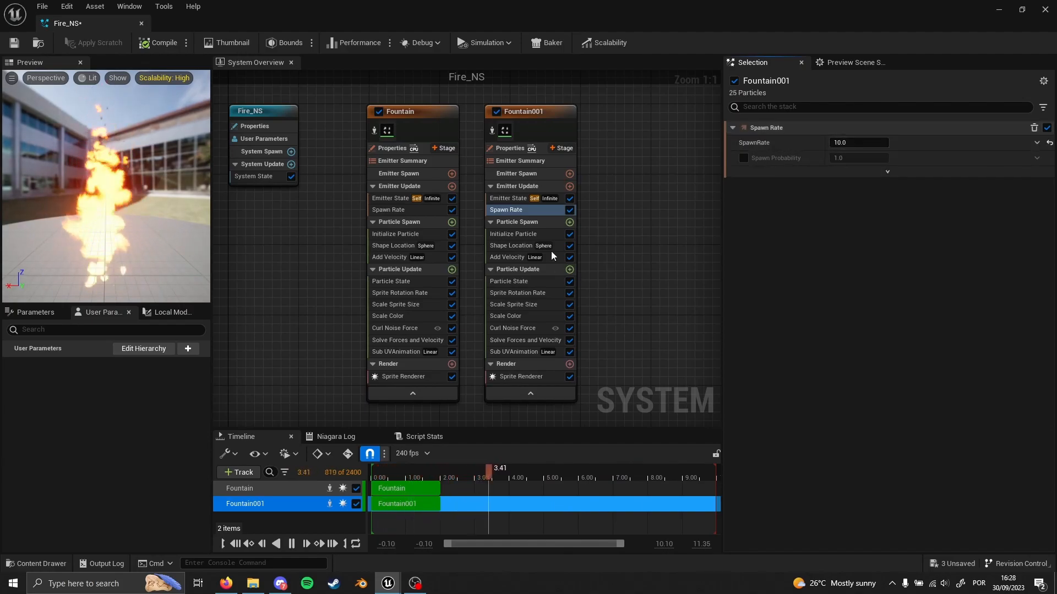
right_drag(632, 246, 579, 215)
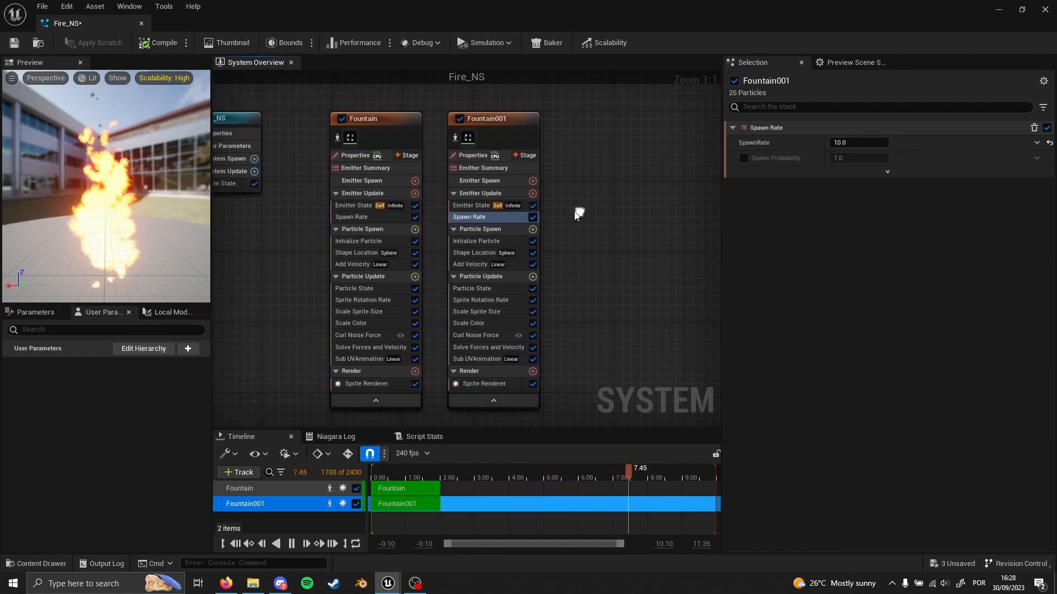
- Set the duplicated Fountain emitter's particle lifetime to a random range of 3 to 4
click(481, 243)
click(860, 187)
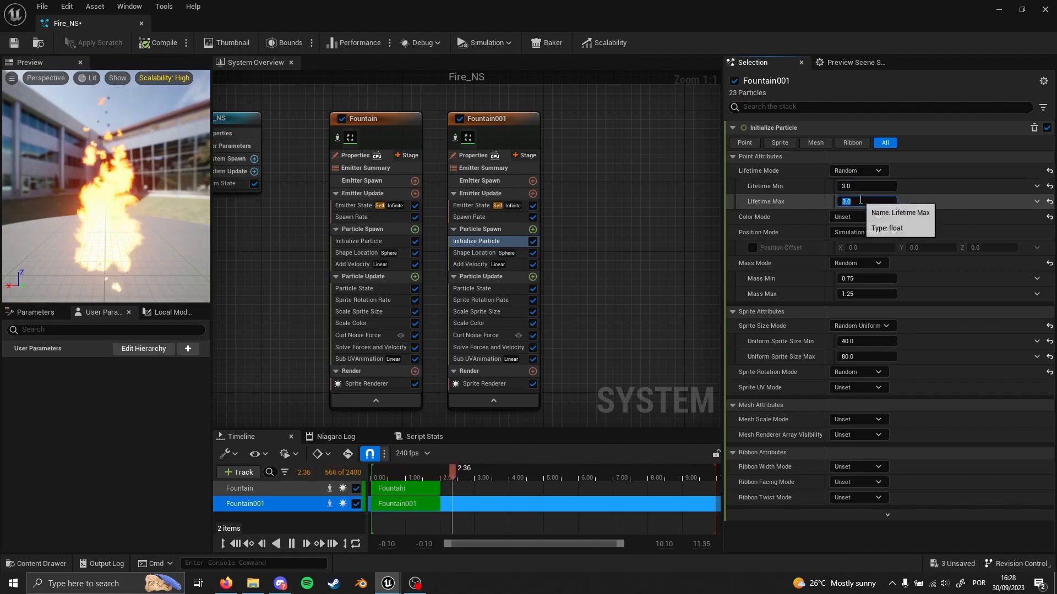
text(4)
key(Tab)
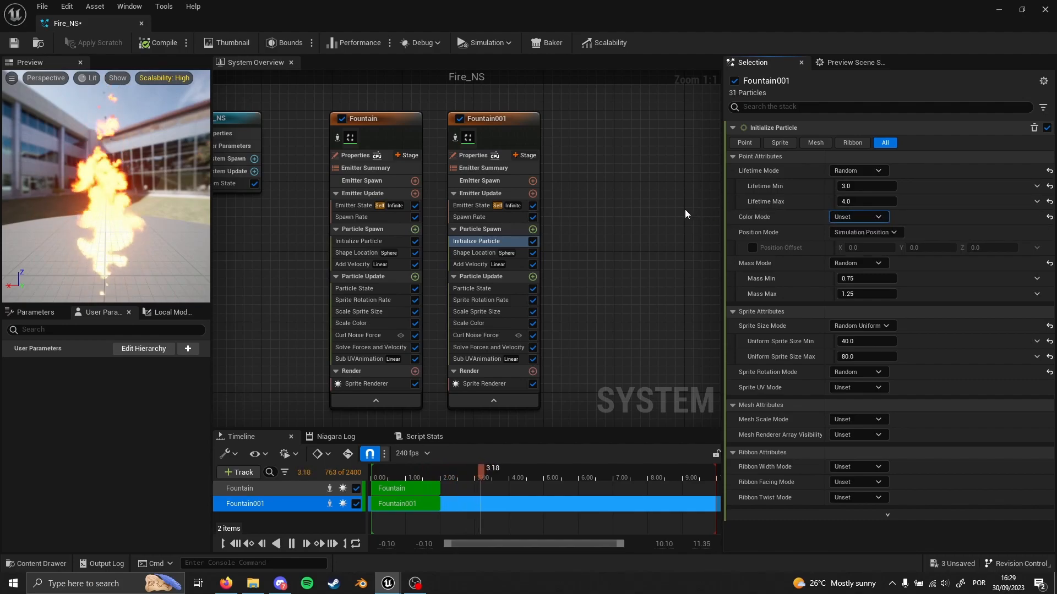
- Set the duplicated emitter's Add Velocity Z component to 200
click(472, 265)
click(981, 158)
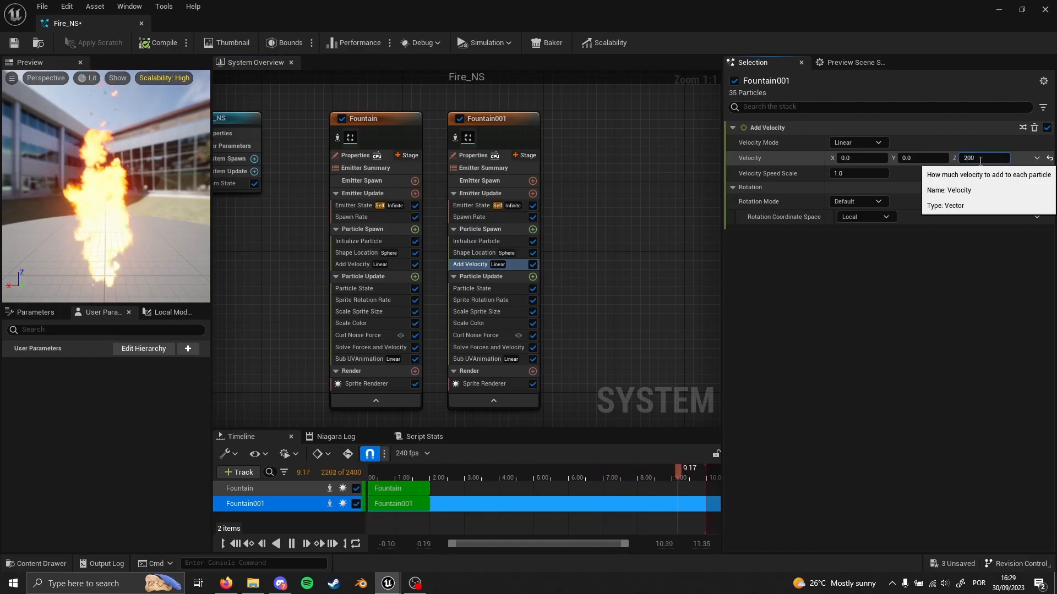
key(Return)
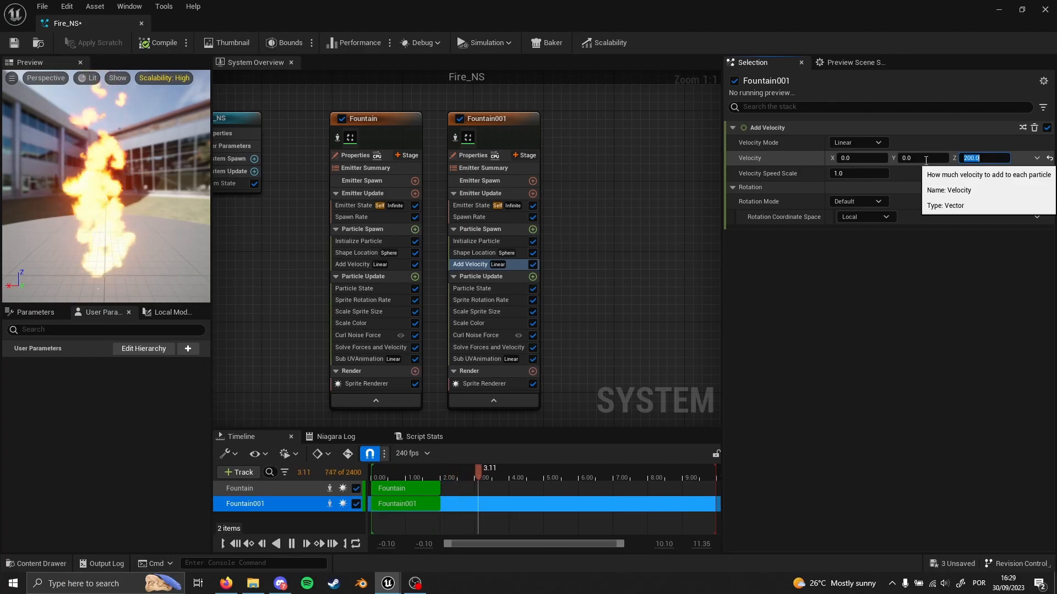
- In the duplicated emitter's Scale Color gradient, make the second colour key black and shift the middle opacity key earlier
right_drag(604, 281, 602, 219)
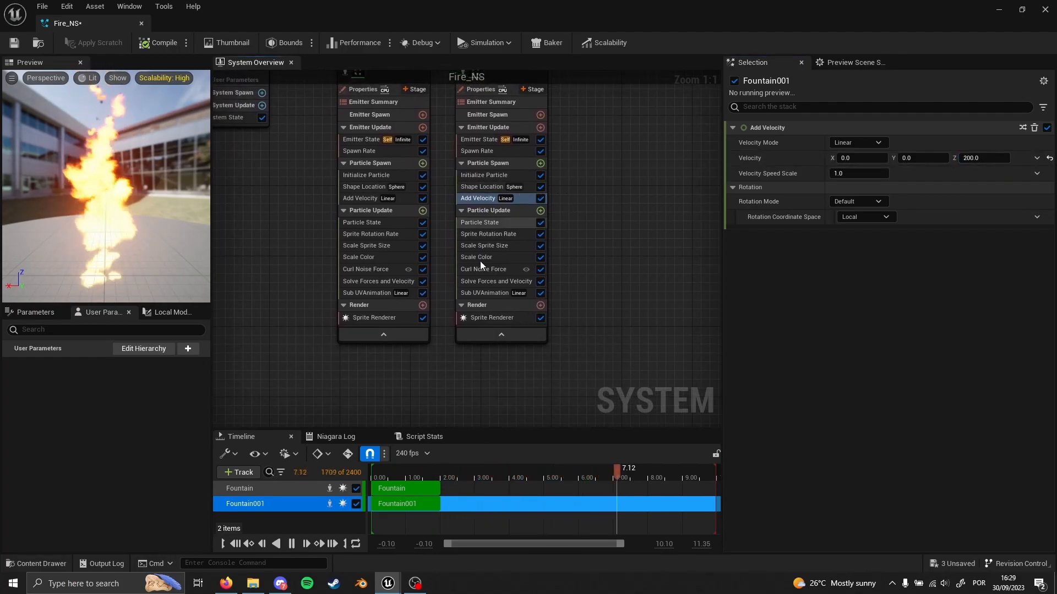
click(497, 257)
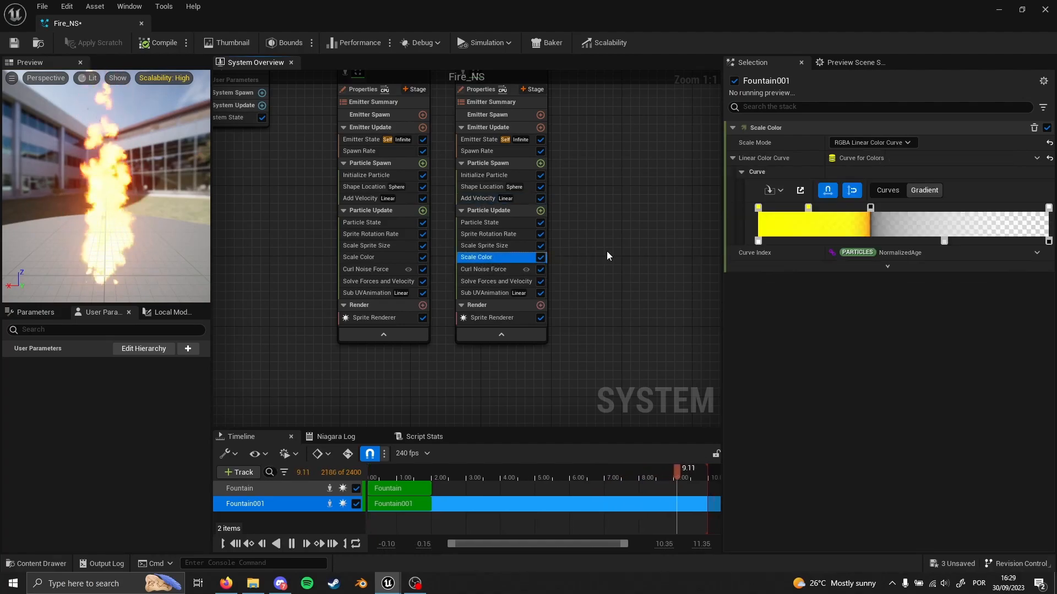
right_drag(640, 209, 601, 261)
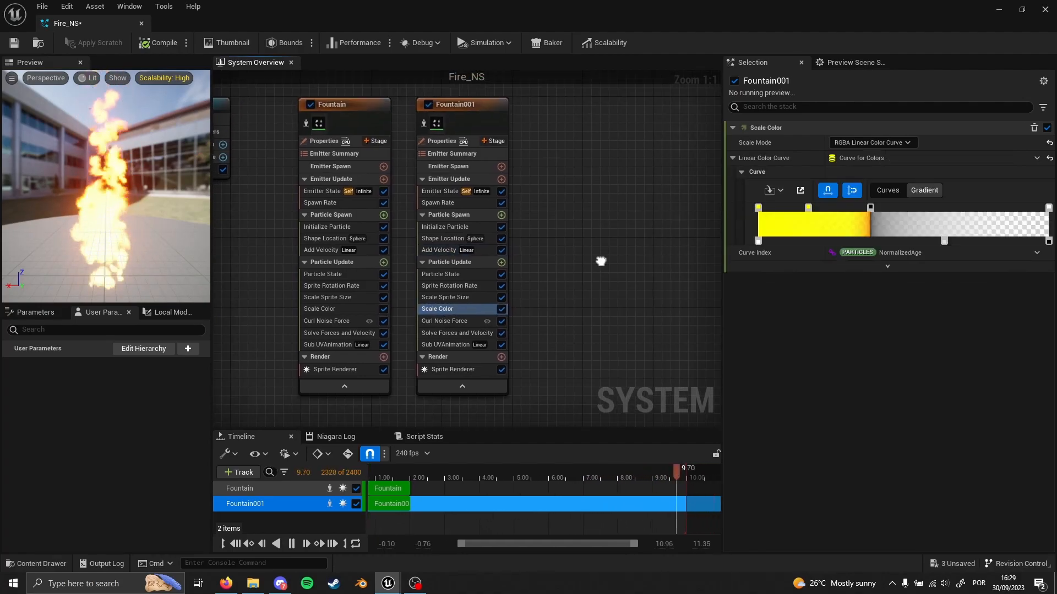
double_click(808, 207)
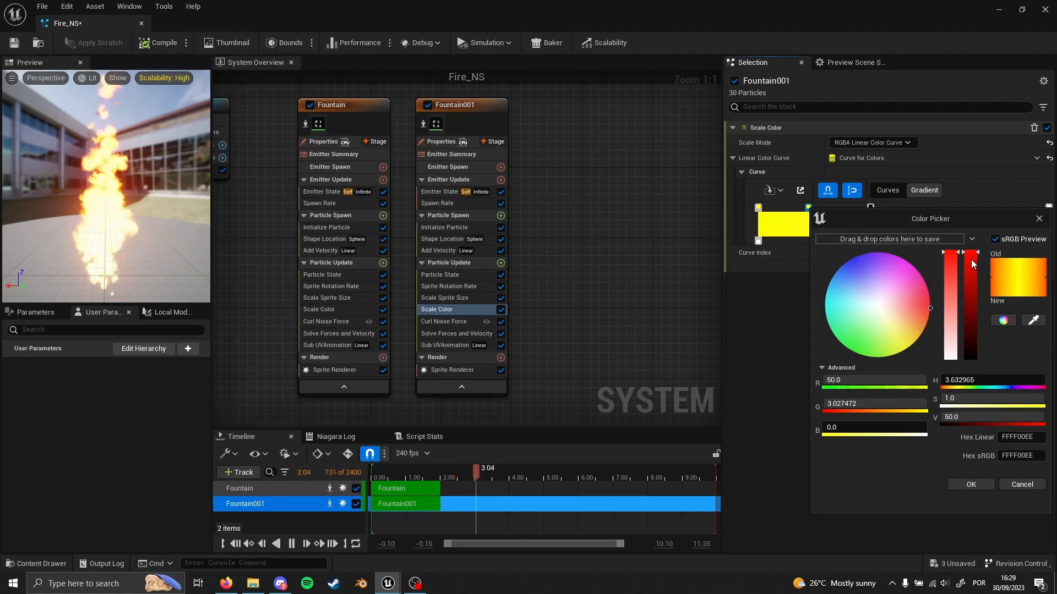
drag(972, 264, 973, 378)
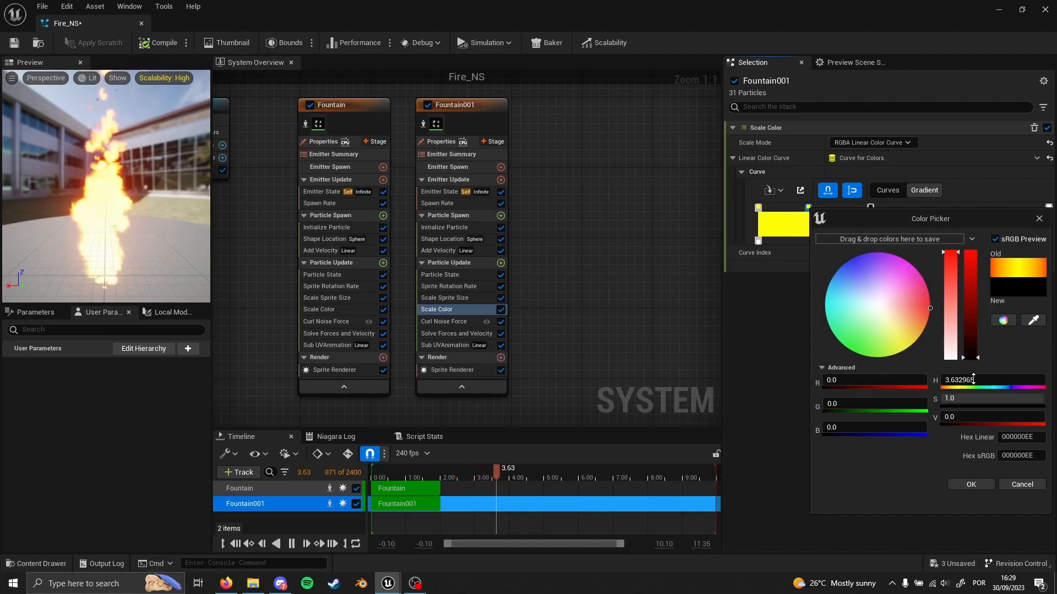
click(971, 484)
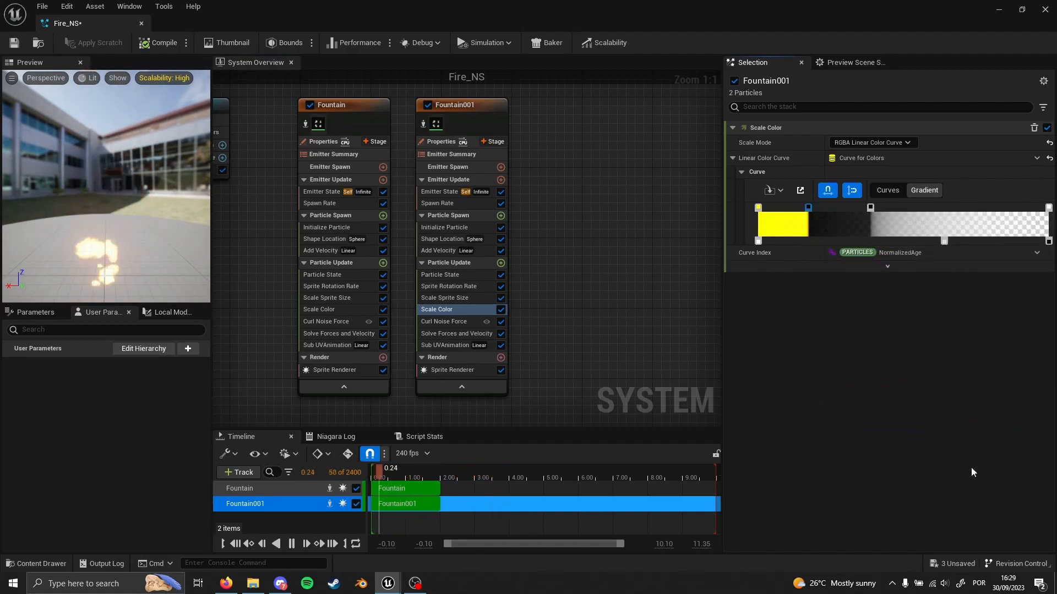
click(943, 242)
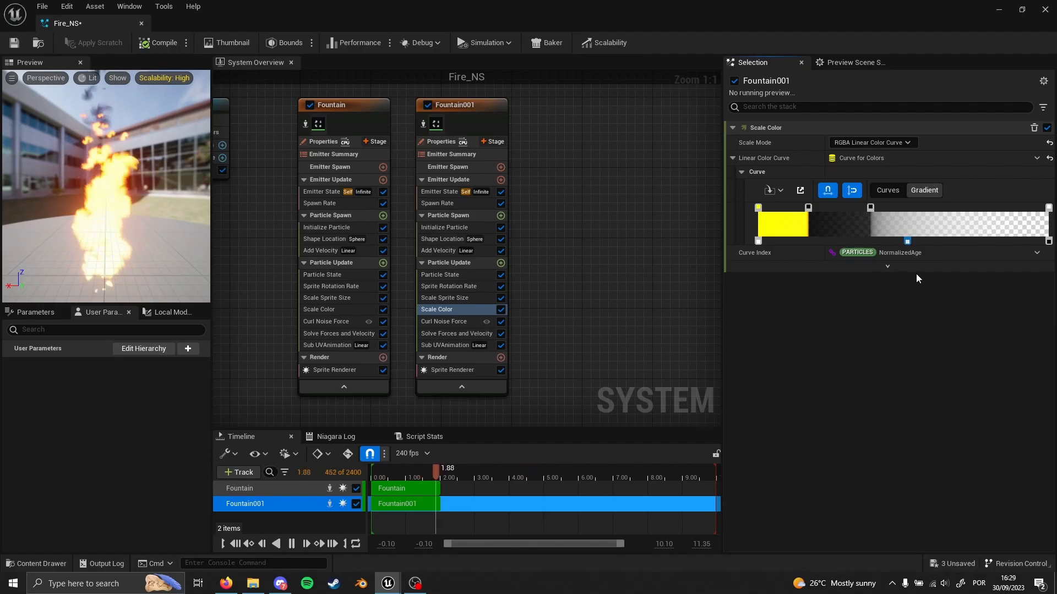
- Set the brightness value (V) of the first colour key in the duplicate's Scale Color gradient to 20
click(758, 208)
double_click(758, 207)
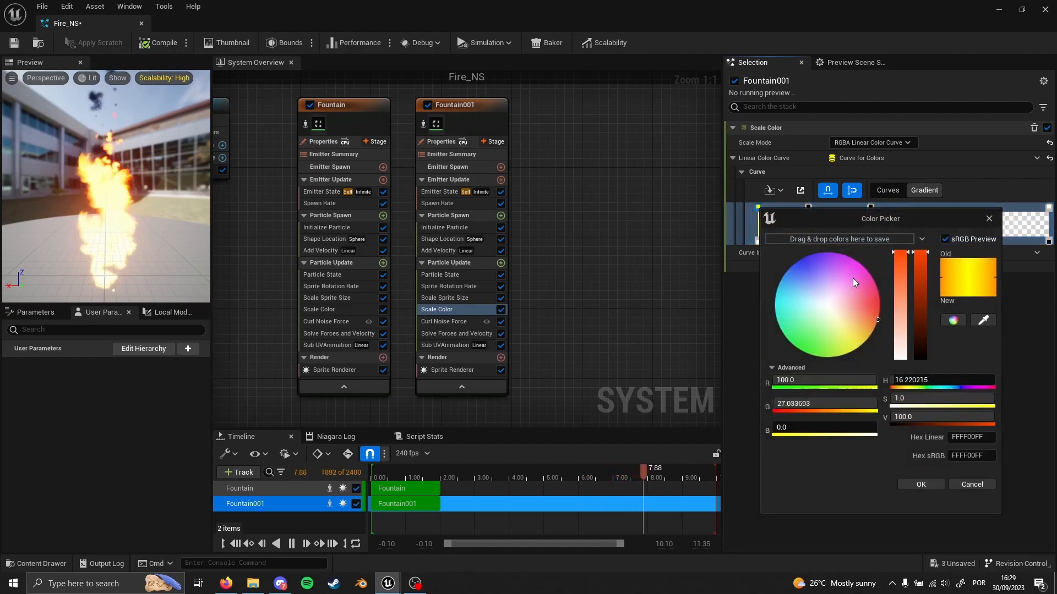
click(918, 416)
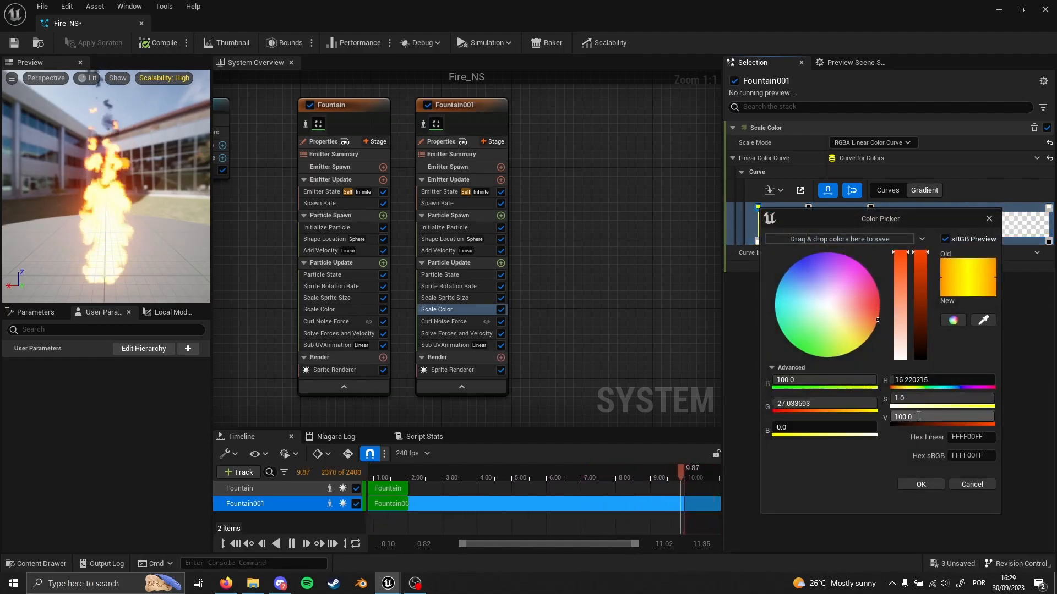
text(20)
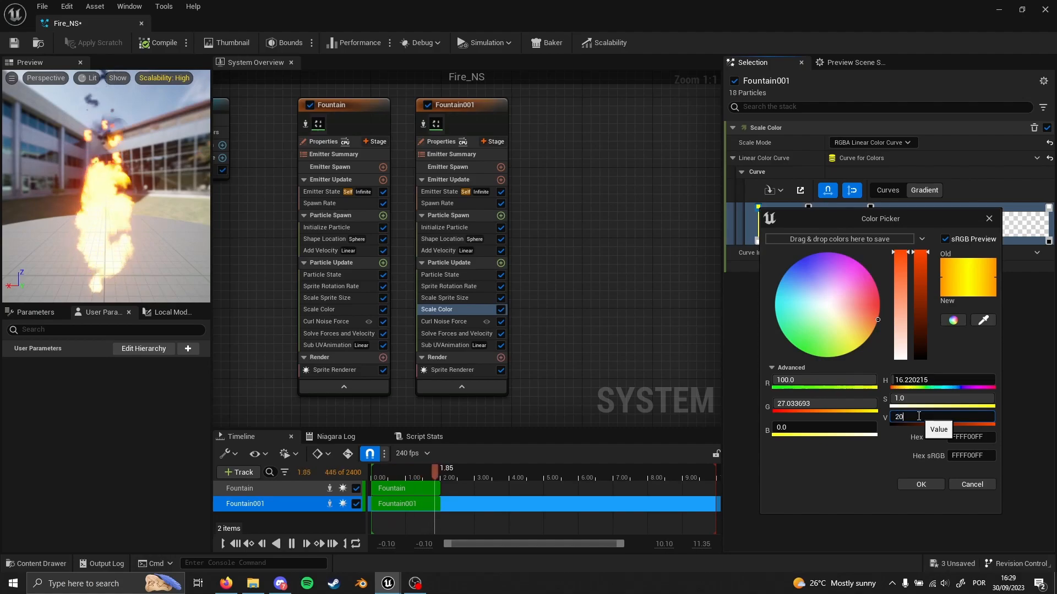
key(Return)
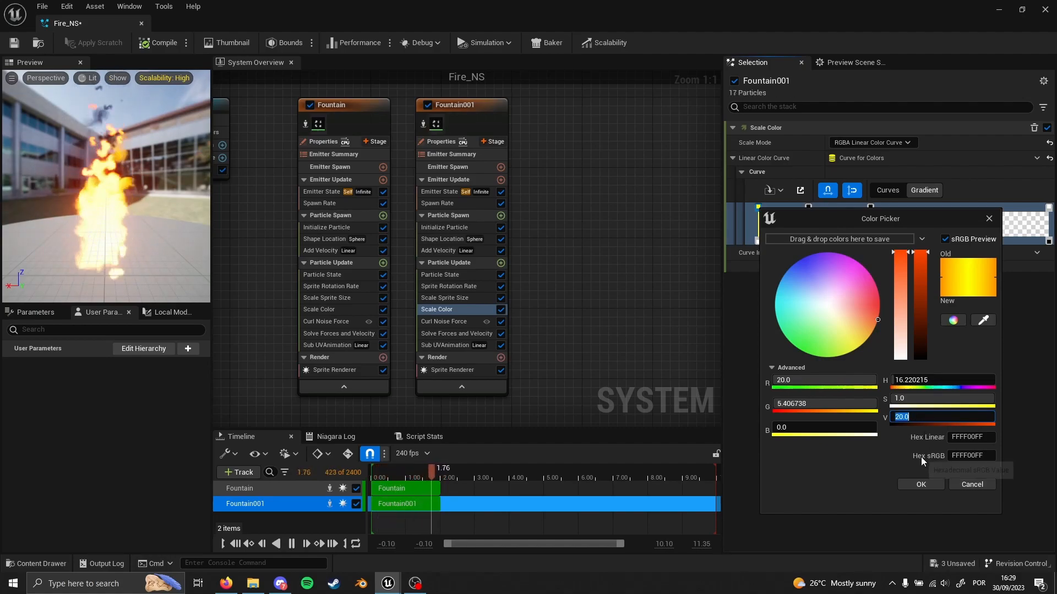
click(920, 484)
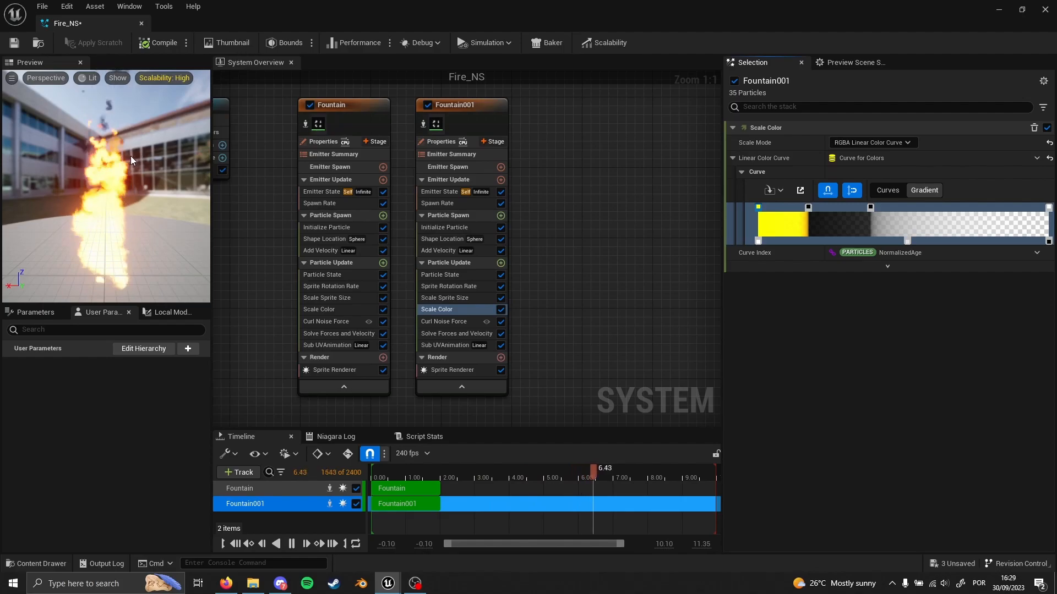
- Rename the original Fountain emitter to Fire
right_drag(564, 183, 629, 193)
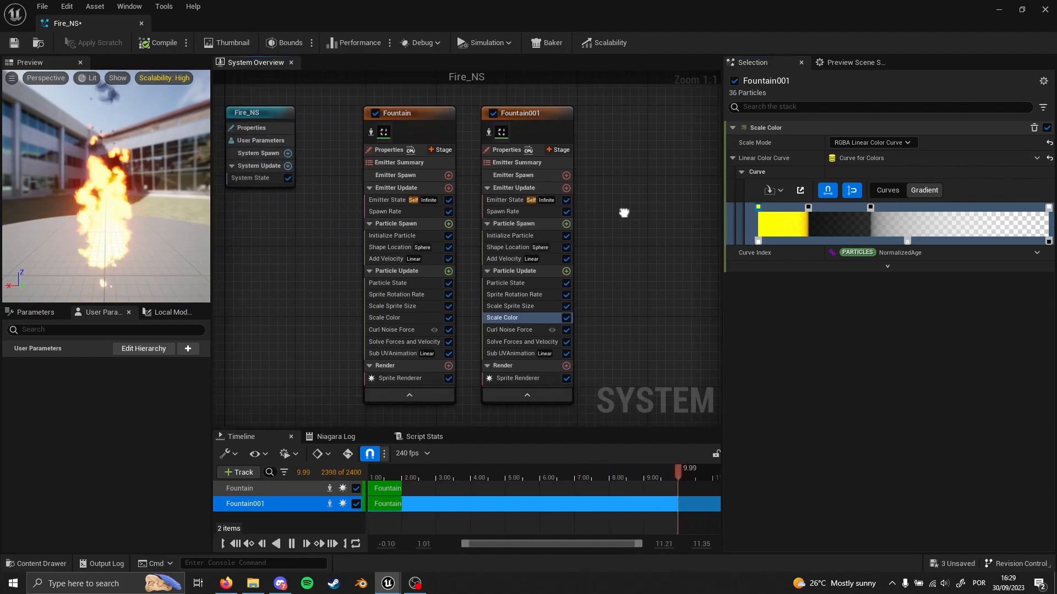
click(397, 111)
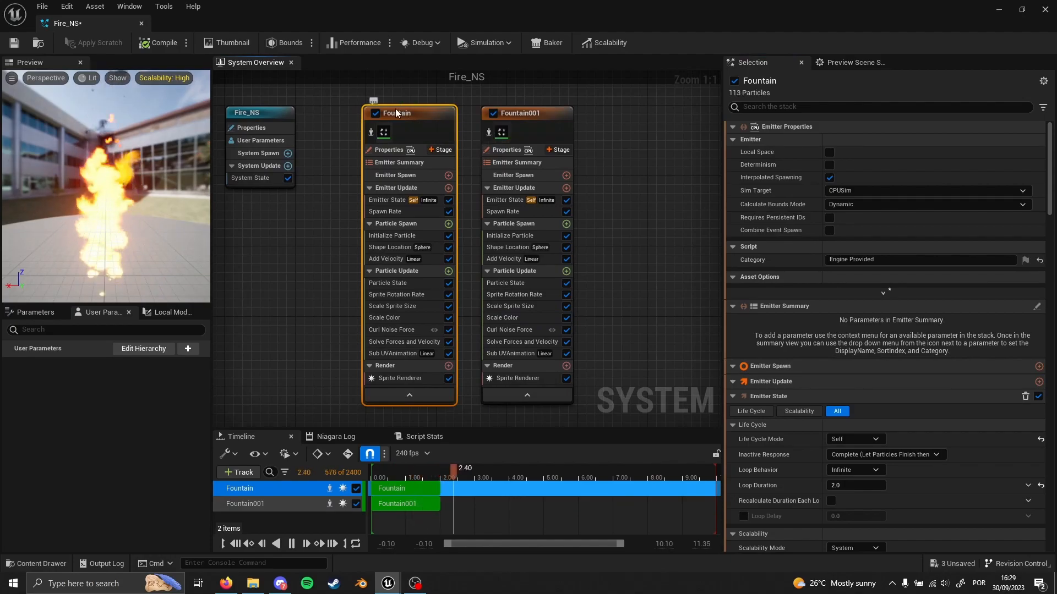
double_click(425, 118)
text(Fire)
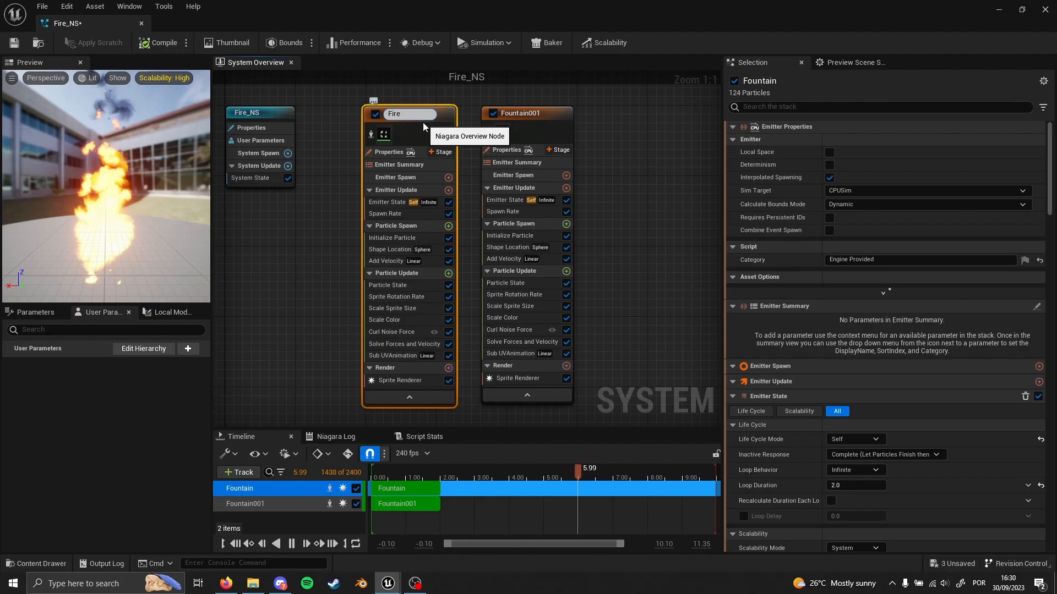
key(Return)
- Rename the duplicated Fountain001 emitter to Smoke and save the Fire_NS system
click(537, 114)
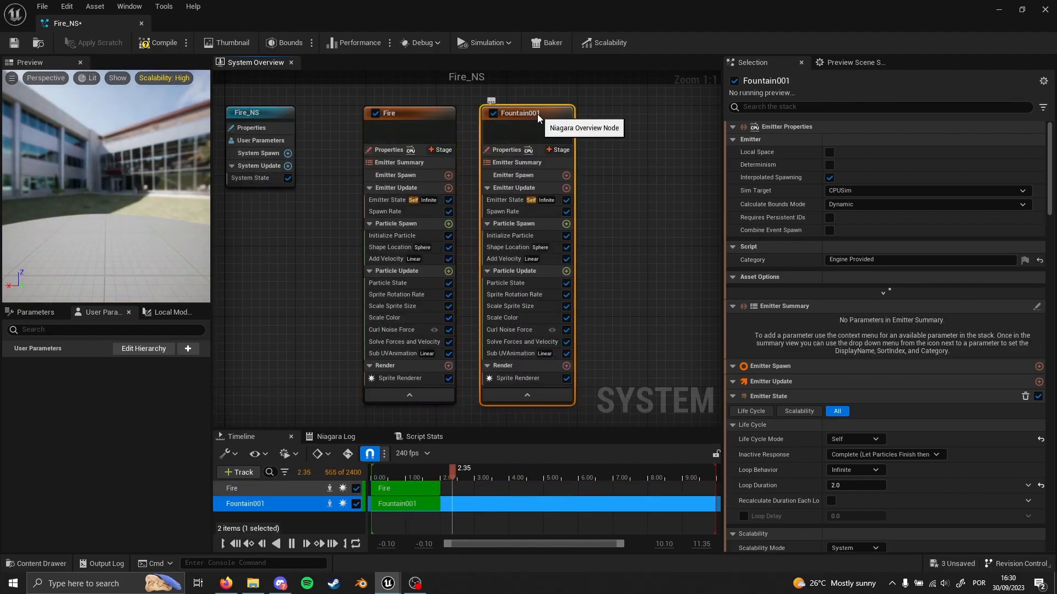
click(537, 114)
text(Smoke)
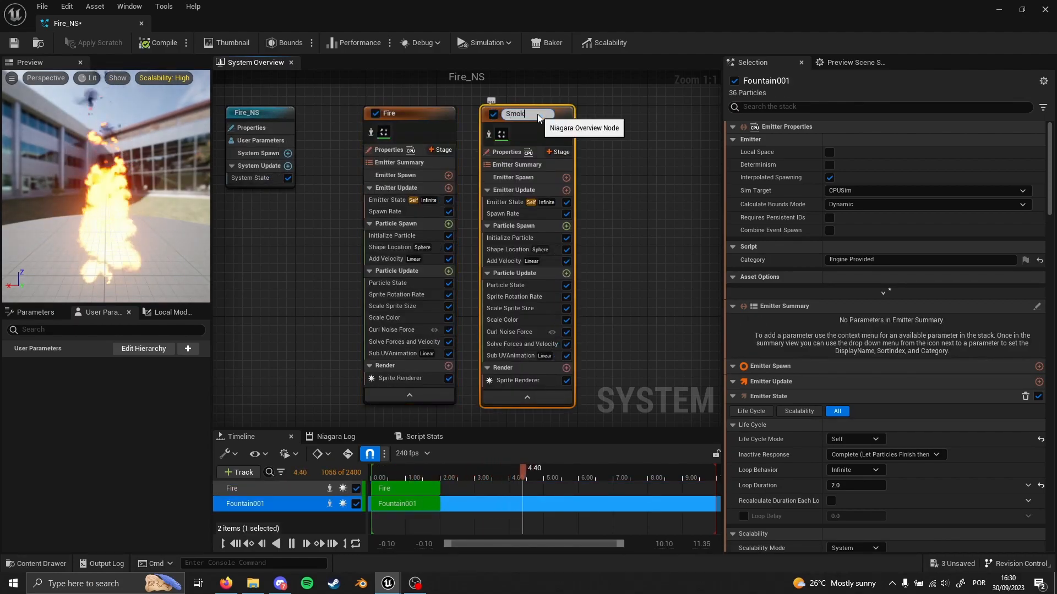
key(Return)
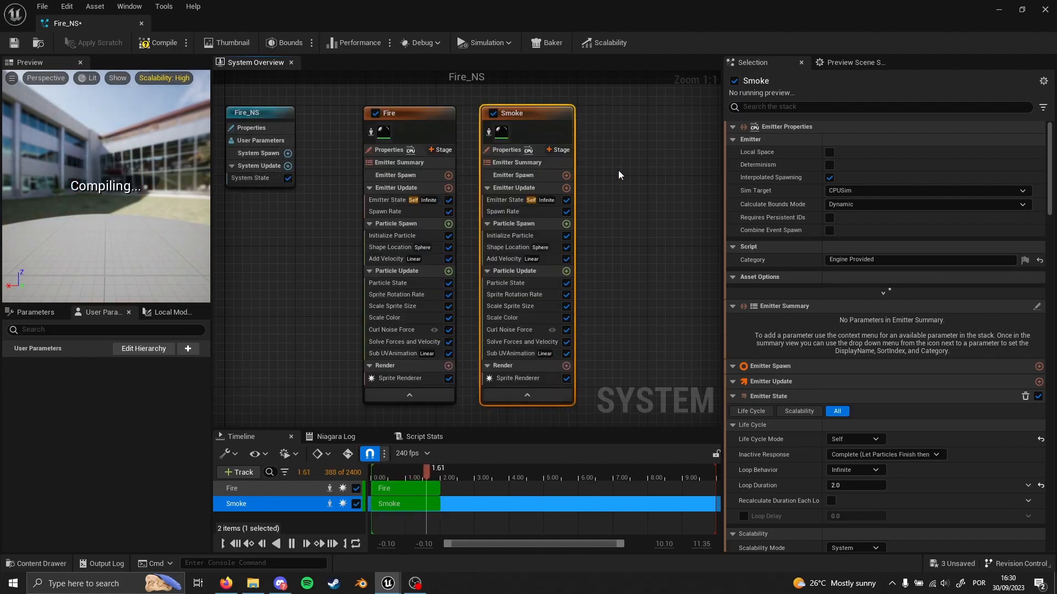
click(619, 170)
key(ctrl+s)
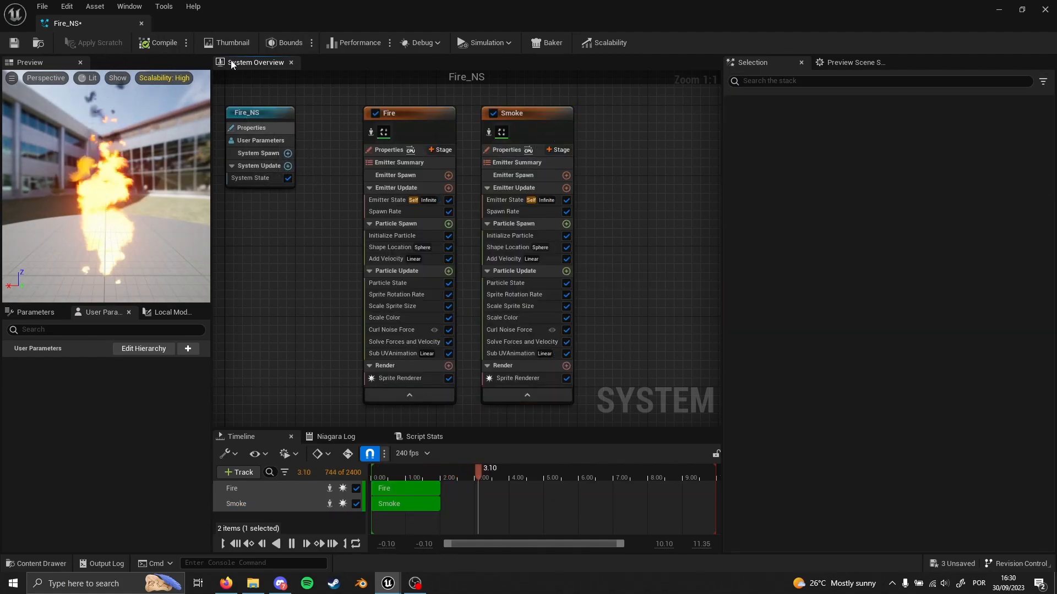
- Detach the Niagara editor to reveal the level and place Fire_NS from the Particles folder on the ground
drag(88, 23, 480, 179)
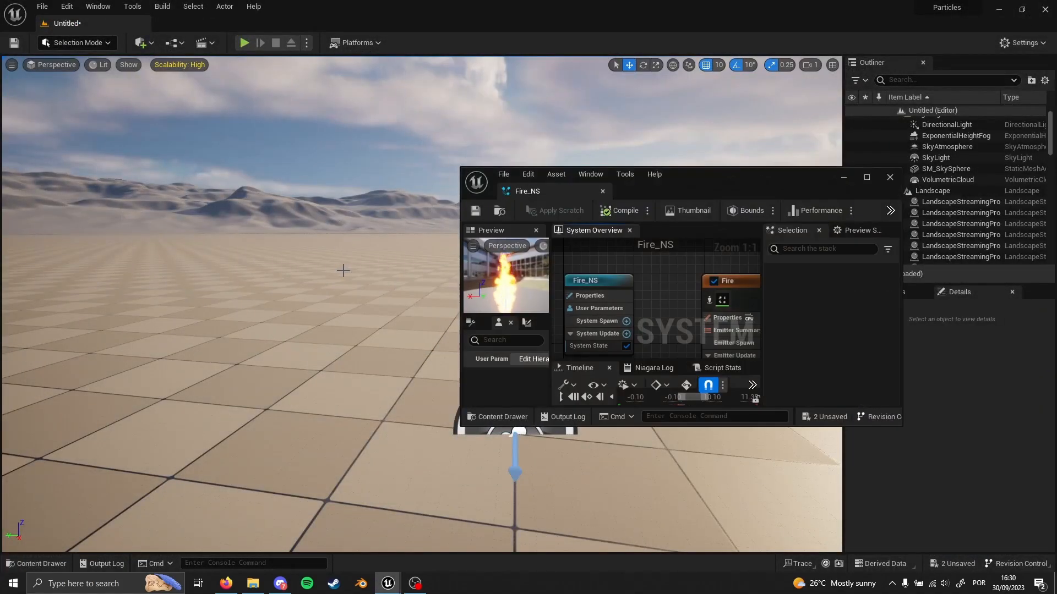
click(344, 304)
key(ctrl+space)
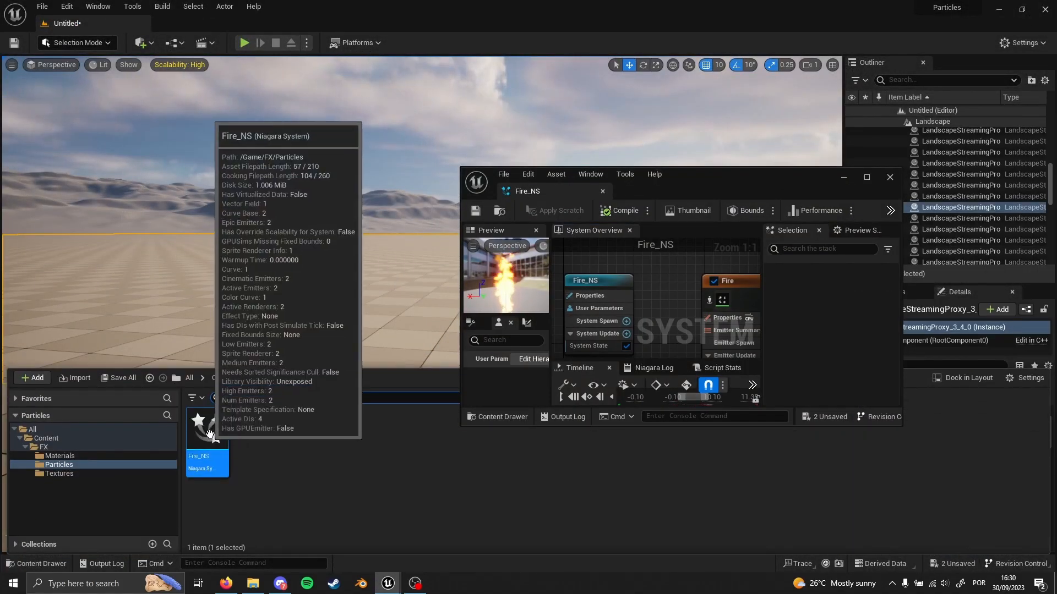
drag(208, 457, 211, 326)
drag(244, 367, 244, 367)
- Examine the placed fire and its smoke in the level from several viewpoints
right_drag(323, 347, 273, 322)
key(d)
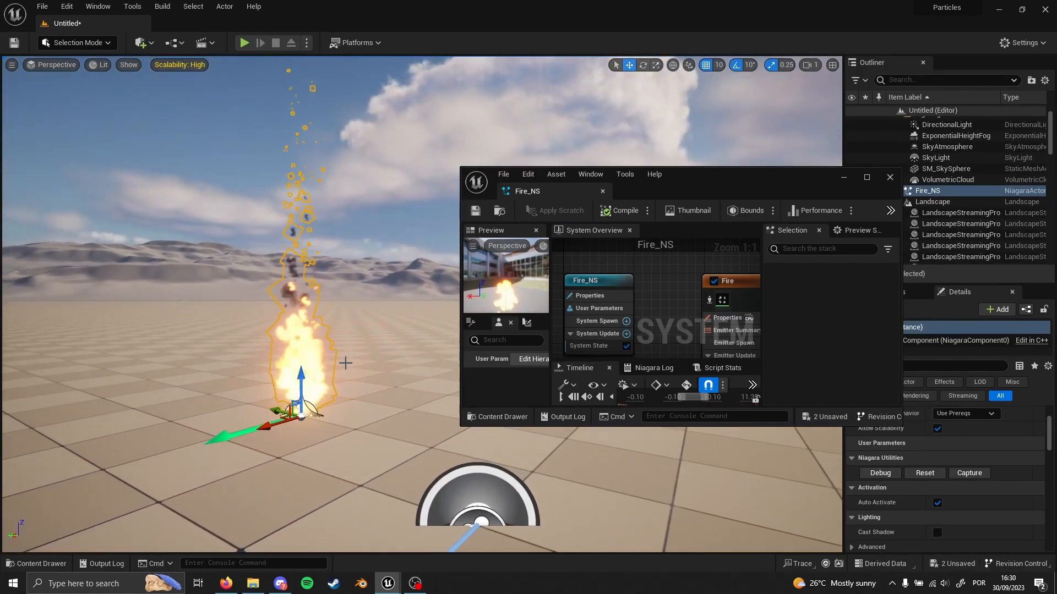
key(a)
right_drag(340, 380, 374, 391)
key(w)
key(d)
key(a)
right_drag(318, 360, 318, 360)
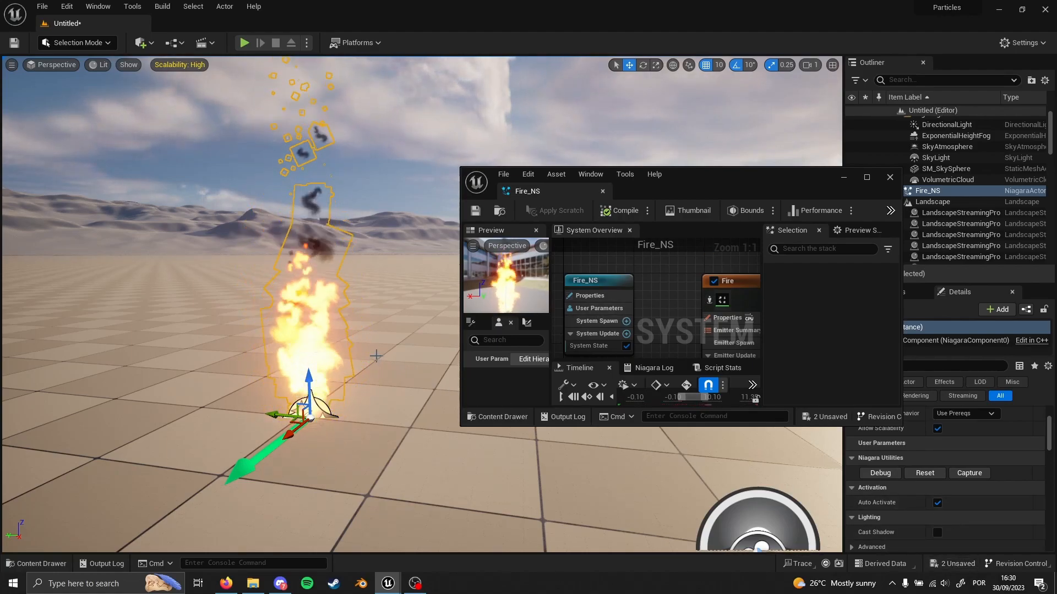
- In the maximized Niagara editor, try a Uniform Curve Scale of about 4.29 in Fire's Scale Sprite Size and reset it to default
right_drag(669, 295, 573, 296)
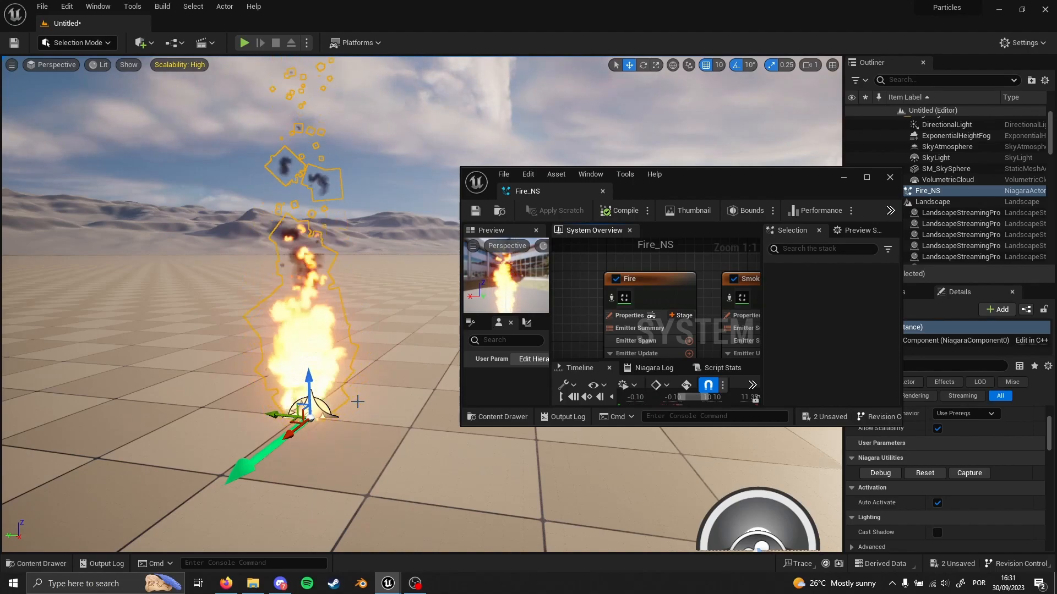
click(867, 177)
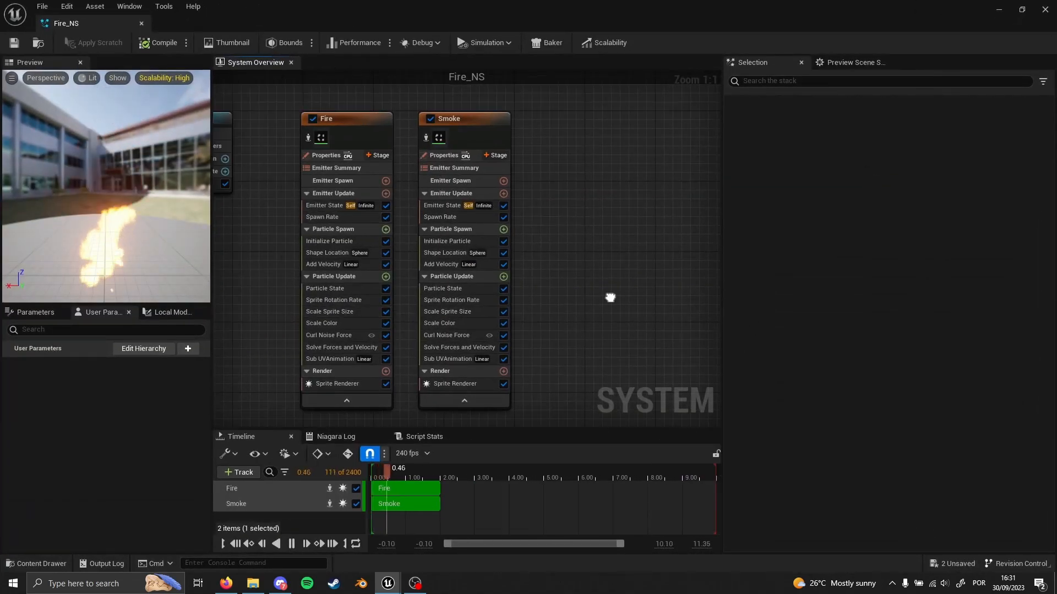
right_drag(661, 281, 661, 280)
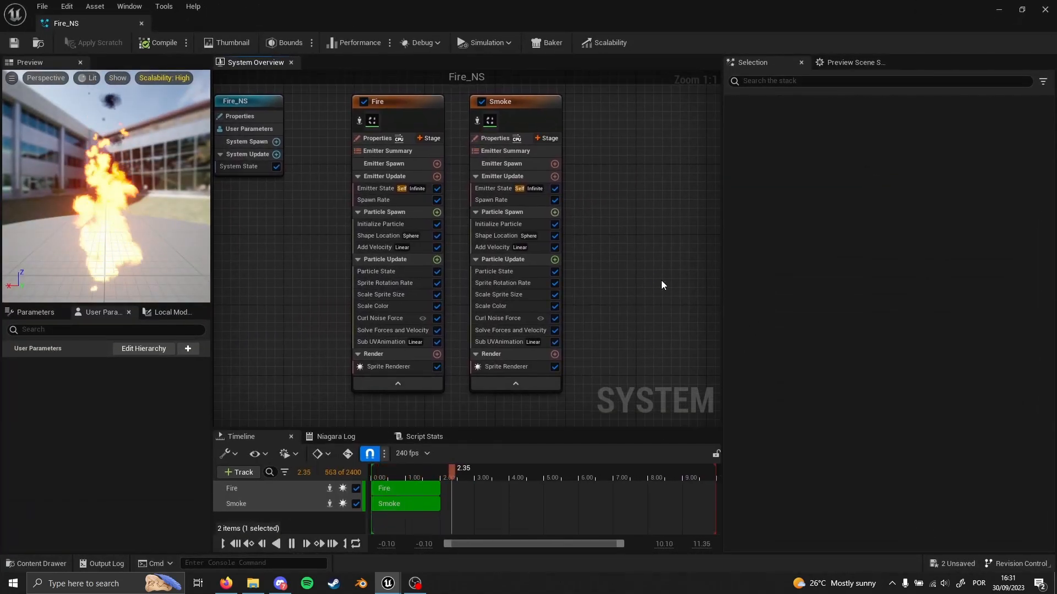
click(399, 102)
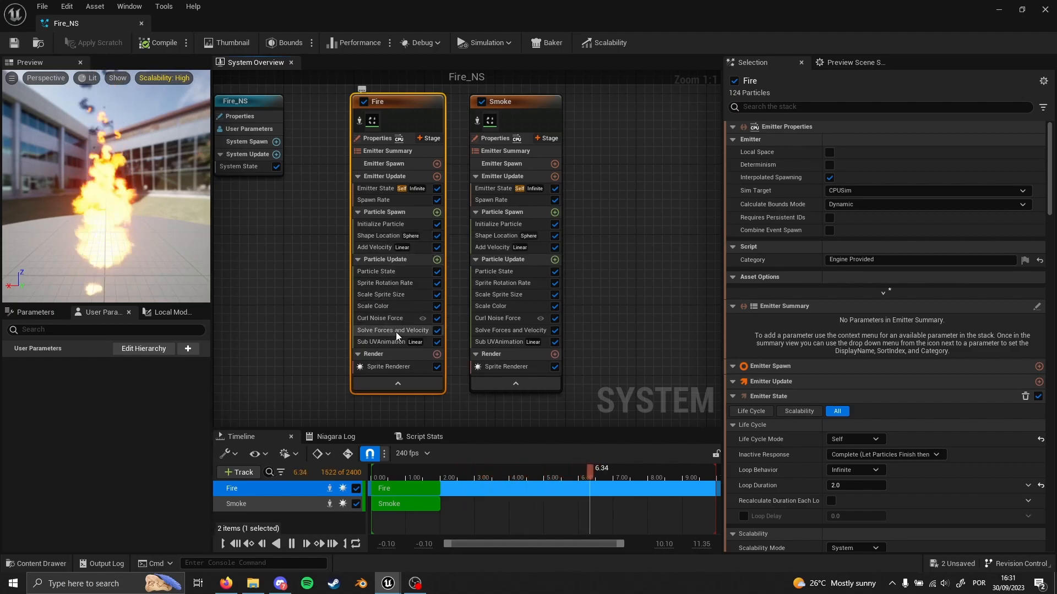
click(393, 295)
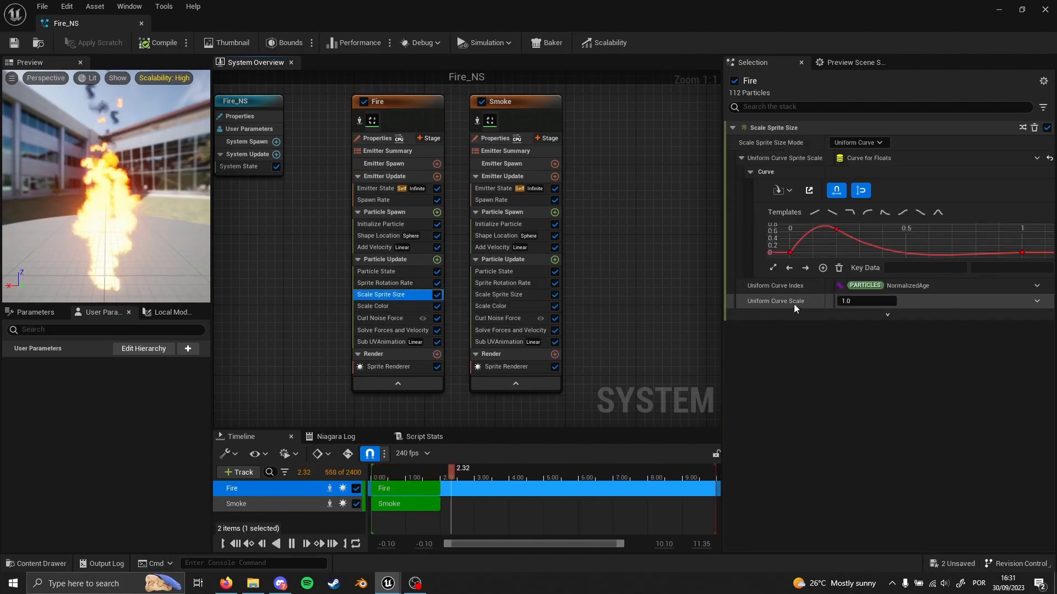
click(842, 305)
drag(842, 302, 903, 301)
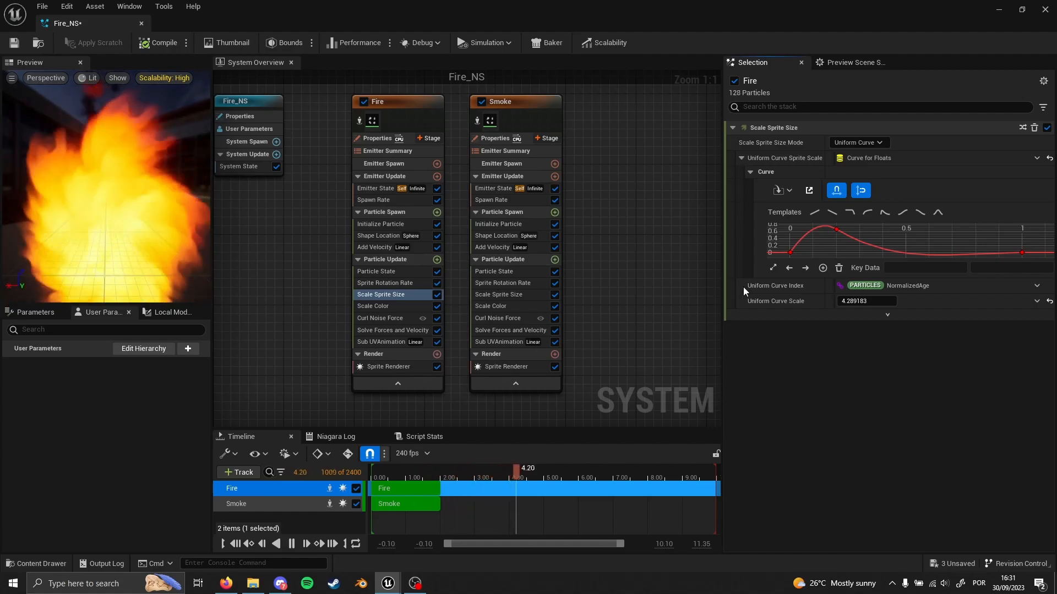
click(1050, 302)
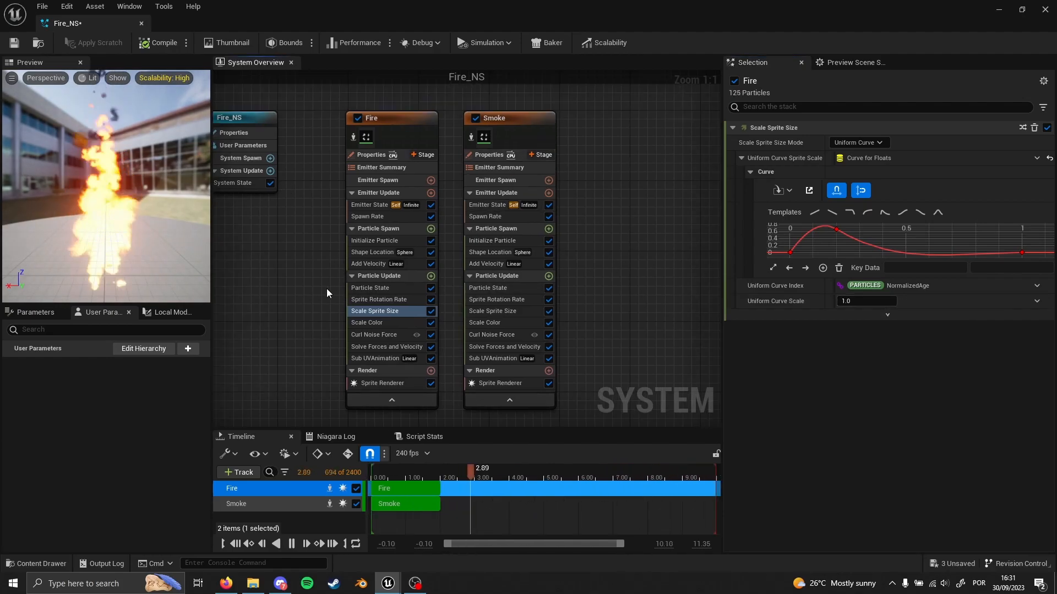
right_drag(326, 288, 358, 282)
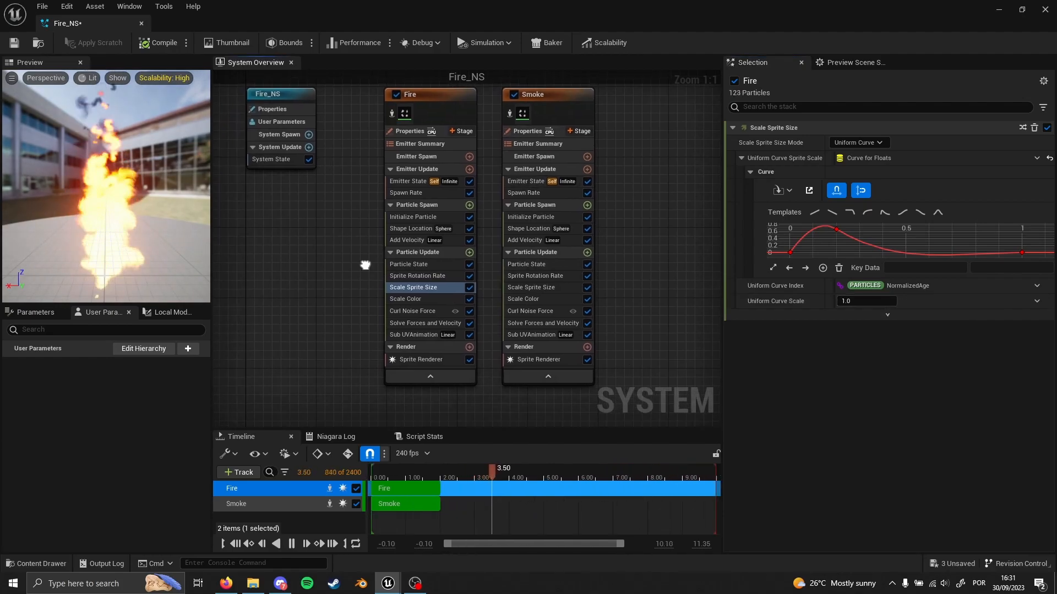
- Make the Uniform Curve Scale of Fire's Scale Sprite Size read from a new User parameter
click(1037, 302)
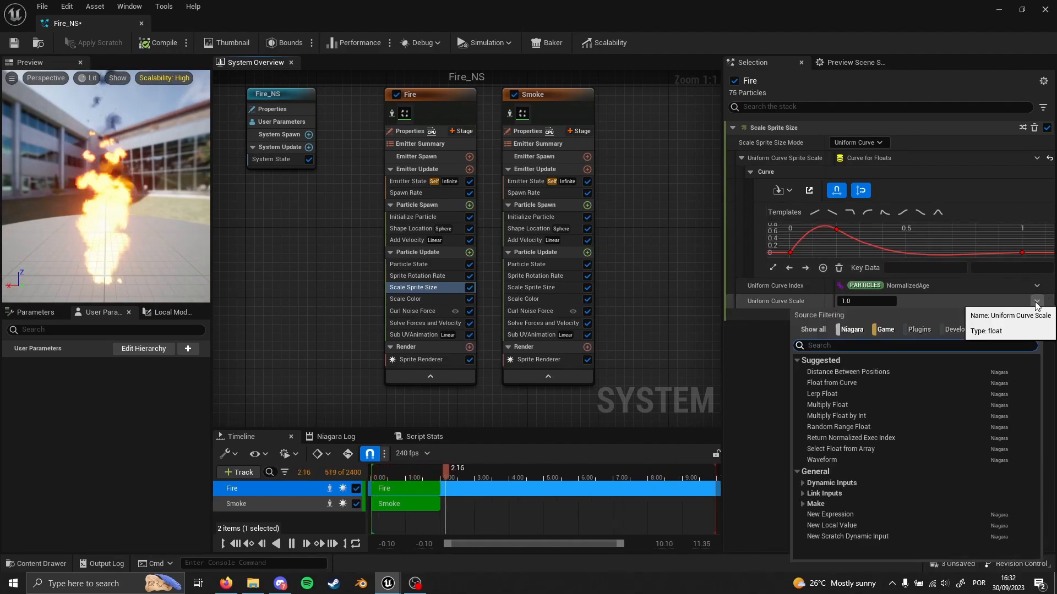
click(801, 504)
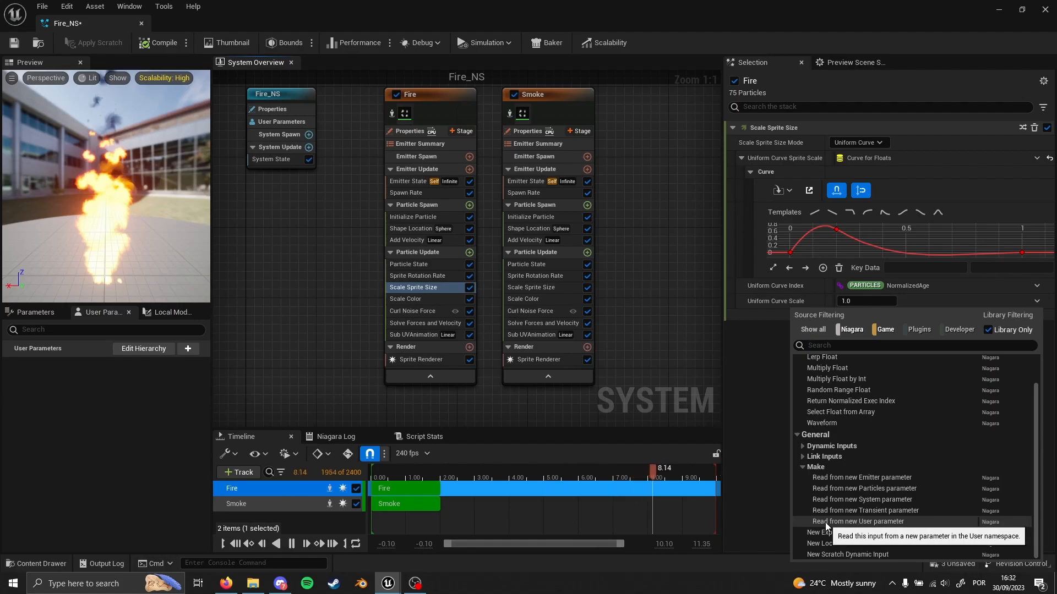
click(896, 523)
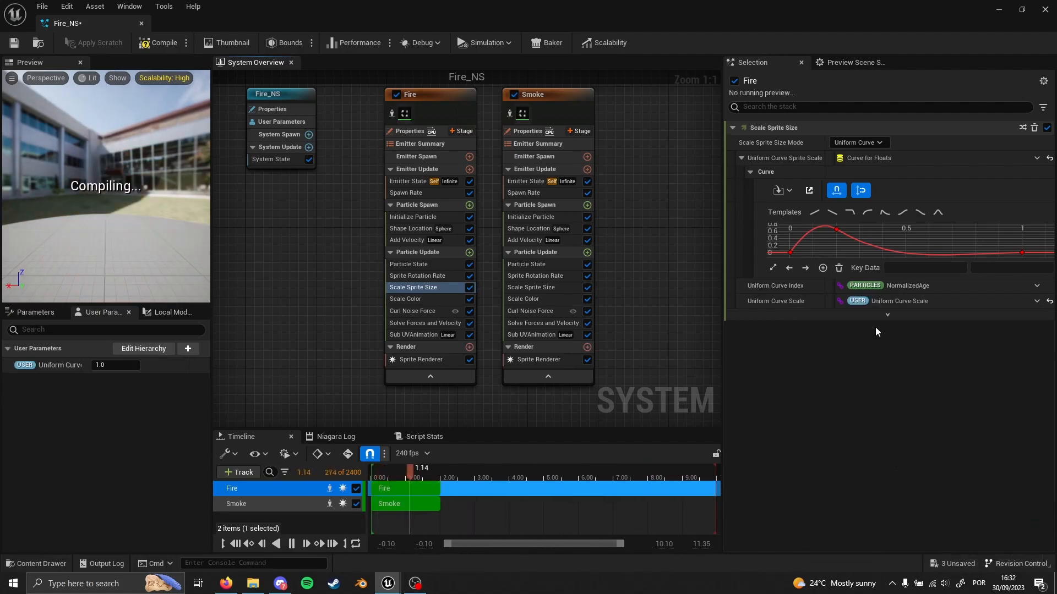
click(35, 312)
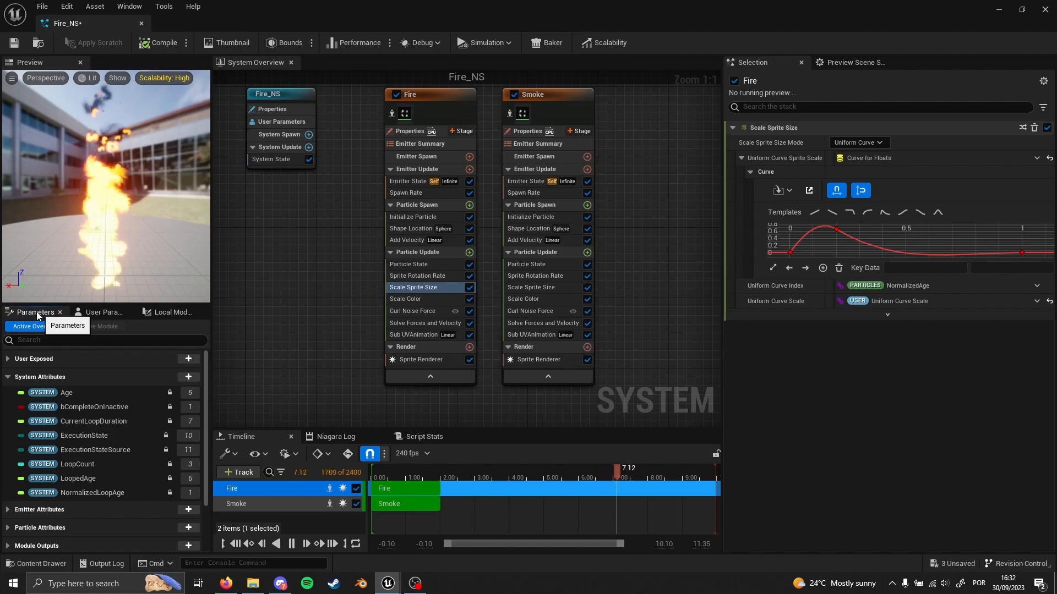
click(104, 313)
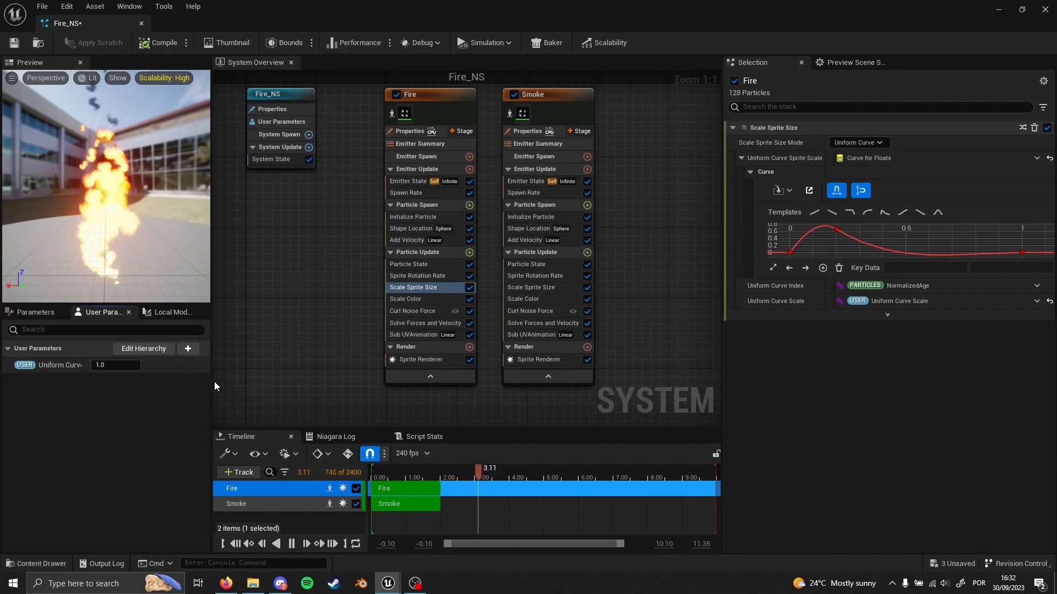
- Widen the user parameter list and rename the Uniform Curve Scale user parameter to Fire Sprite Scale
drag(212, 382, 258, 382)
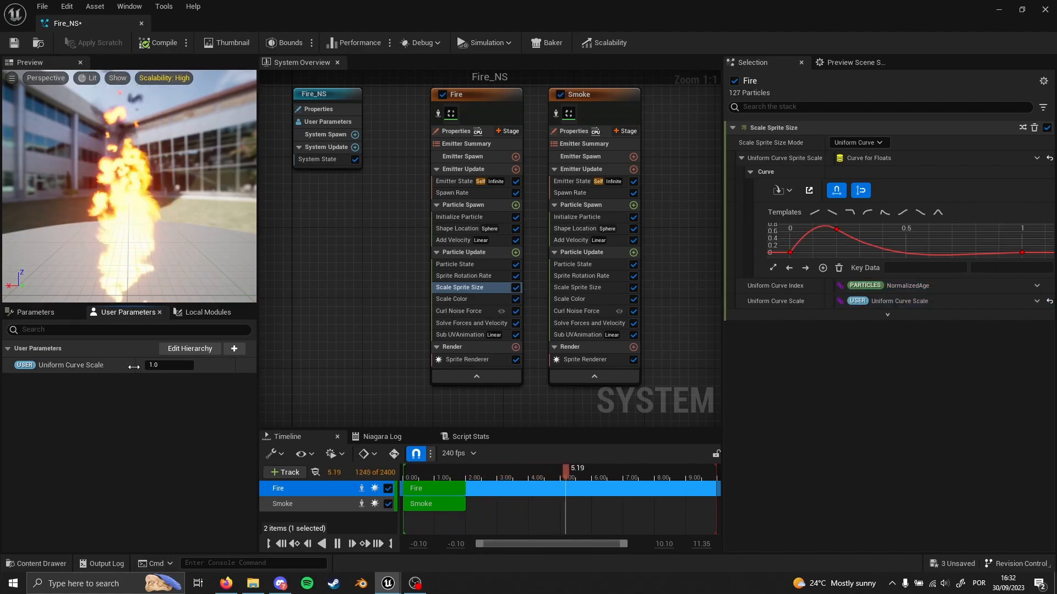
right_click(71, 363)
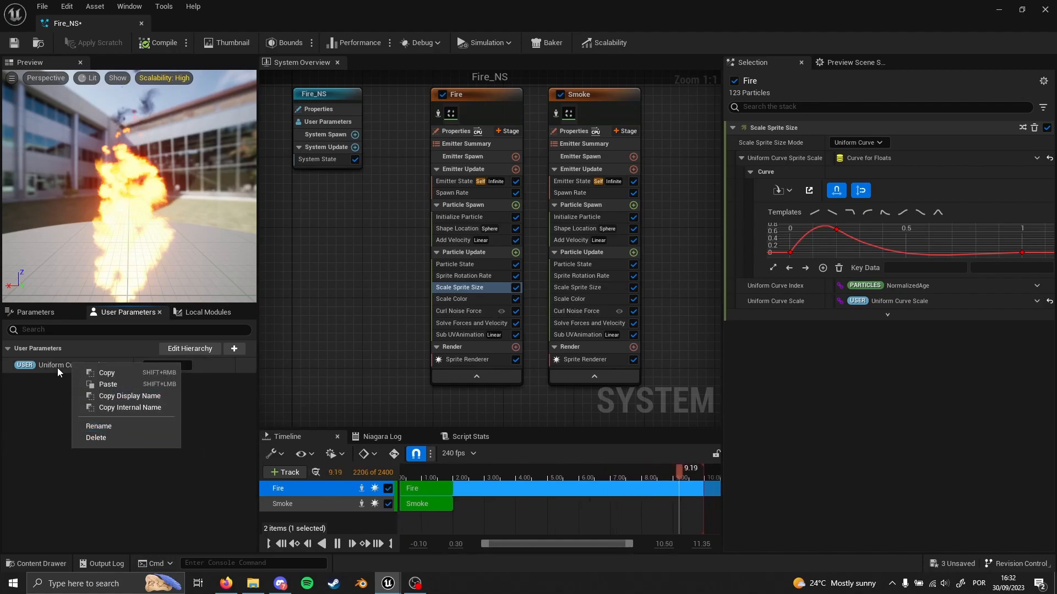
right_click(59, 366)
click(93, 430)
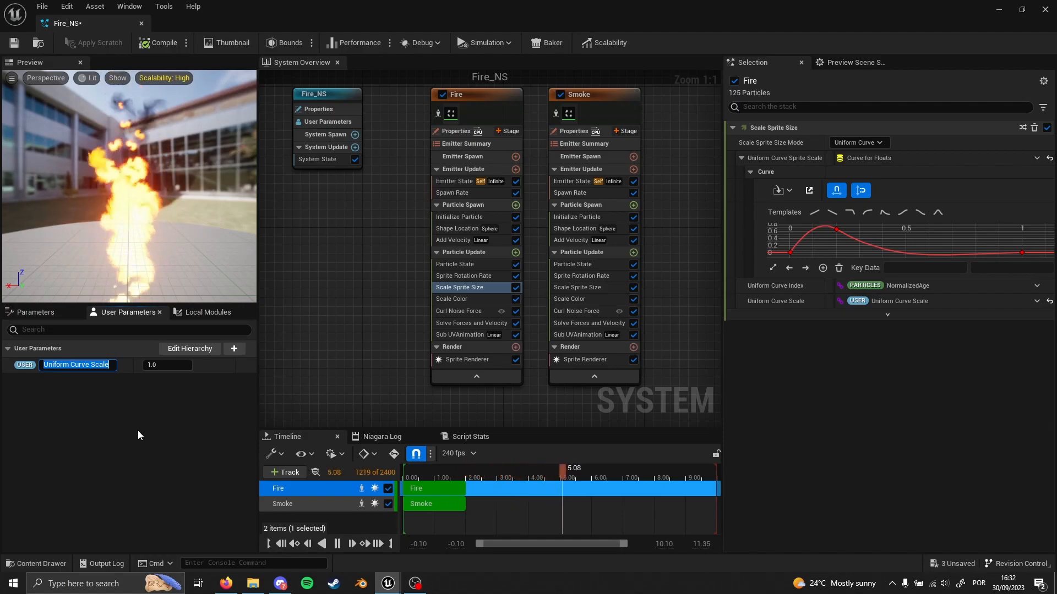
text(Fire S)
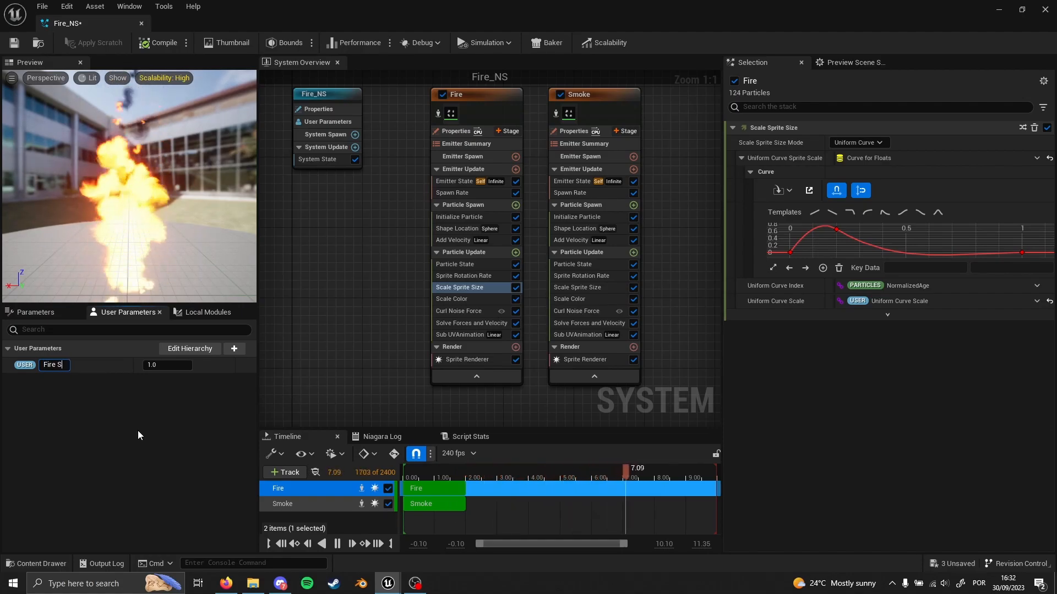
text(prite)
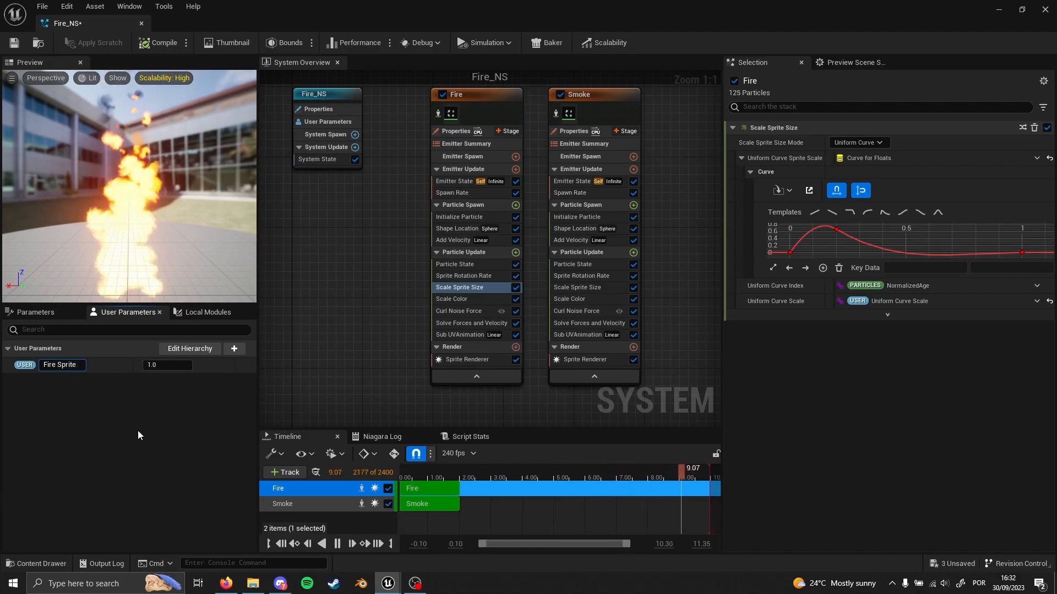
text( Scale)
key(Return)
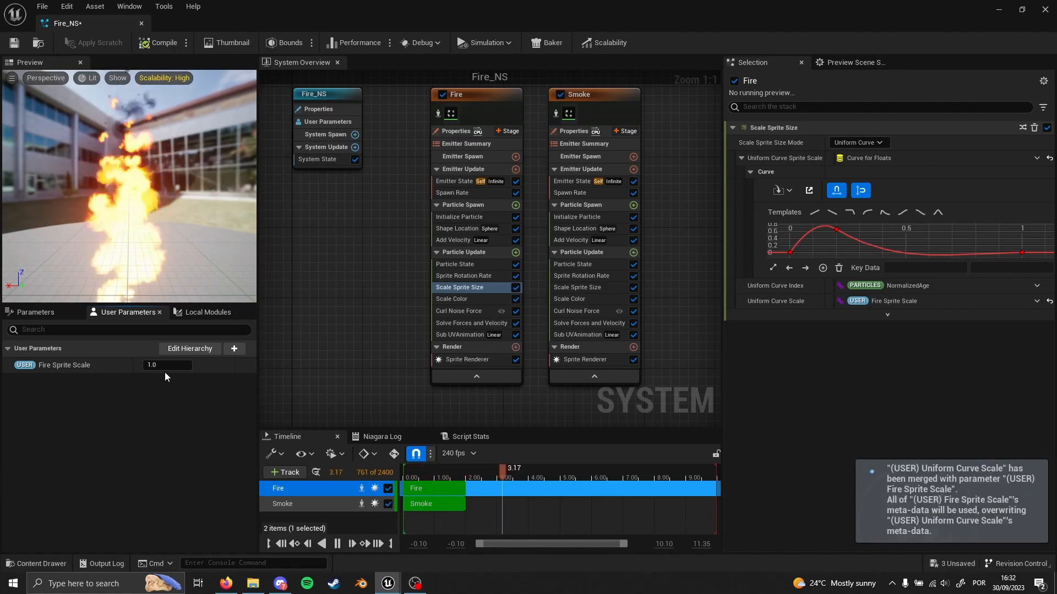
- Try a Fire Sprite Scale of about 6.28 in the Niagara system's user parameters and set it back to 1
drag(167, 365, 198, 364)
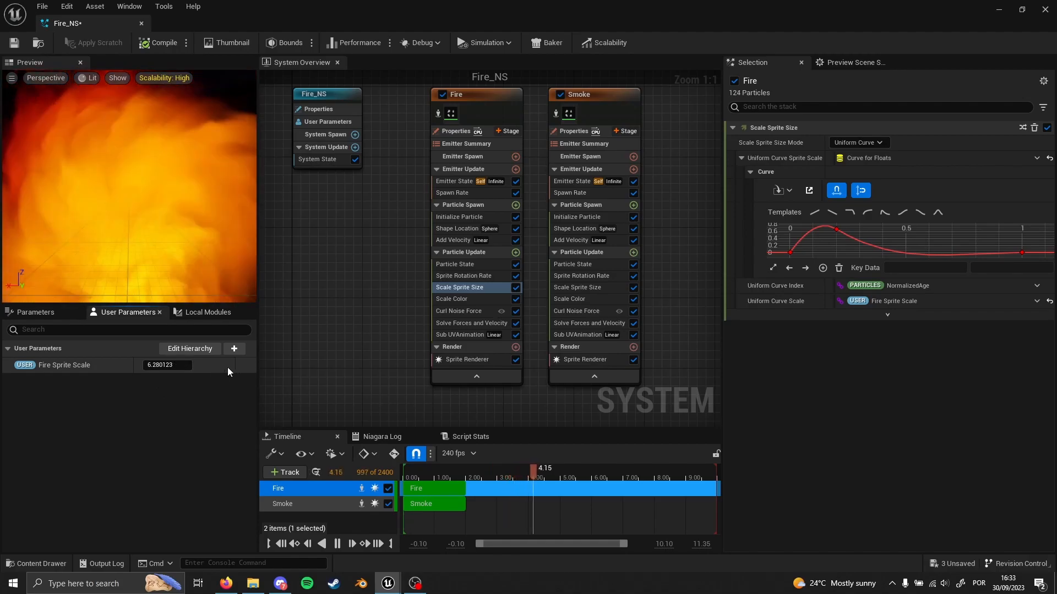
click(176, 365)
text(1)
key(Return)
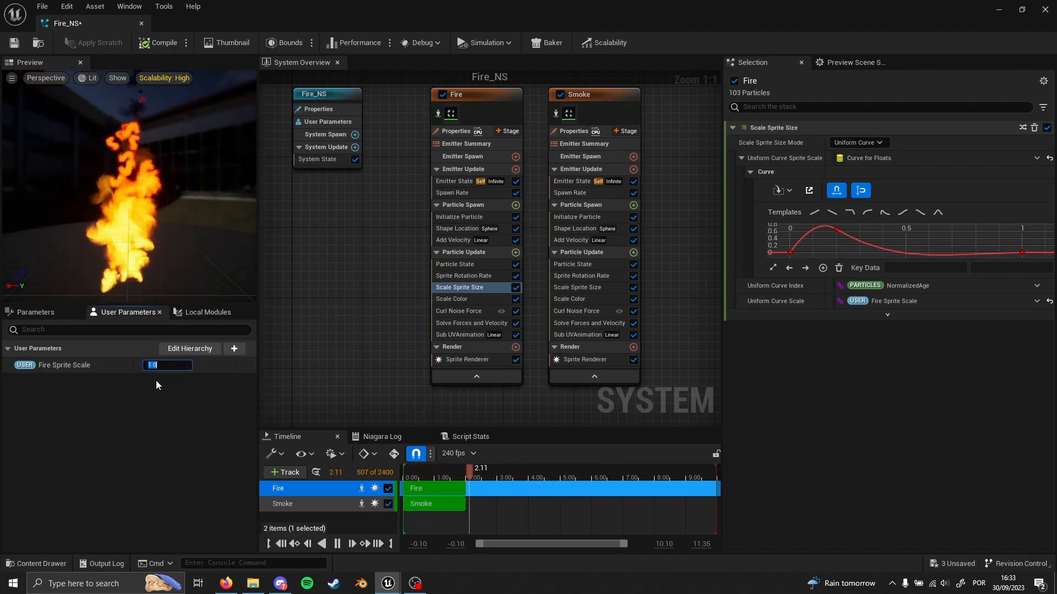
click(282, 362)
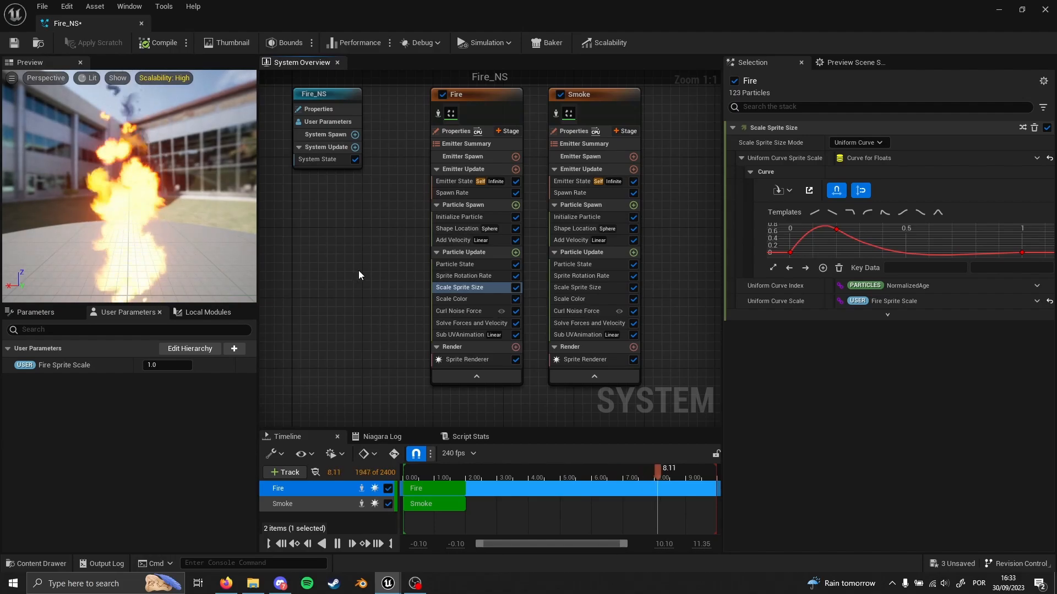
- Save the Fire_NS system, detach its Niagara editor and close it to return to the level
click(335, 127)
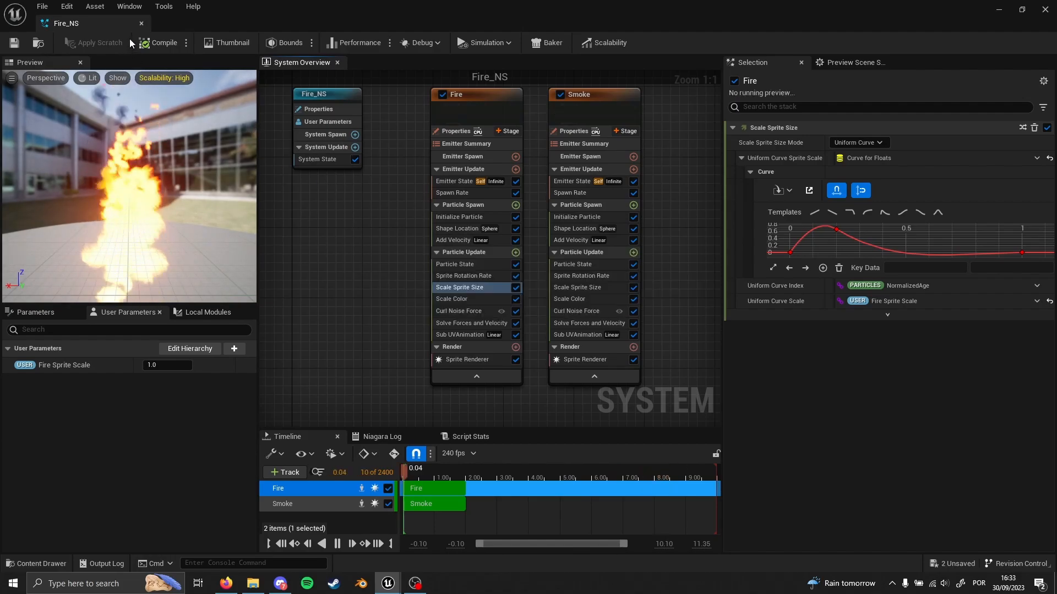
drag(87, 24, 322, 151)
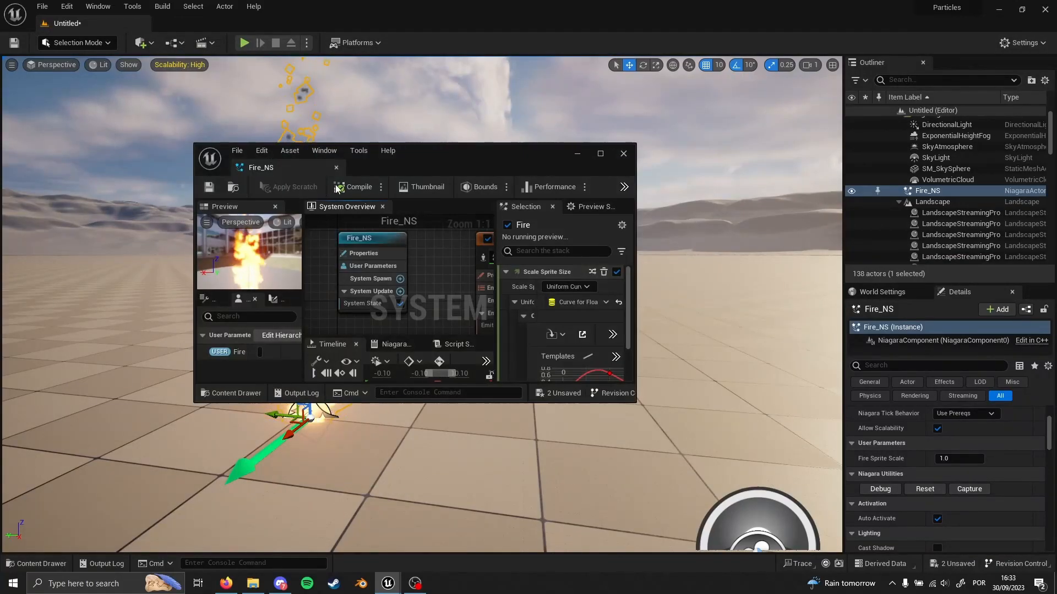
click(336, 168)
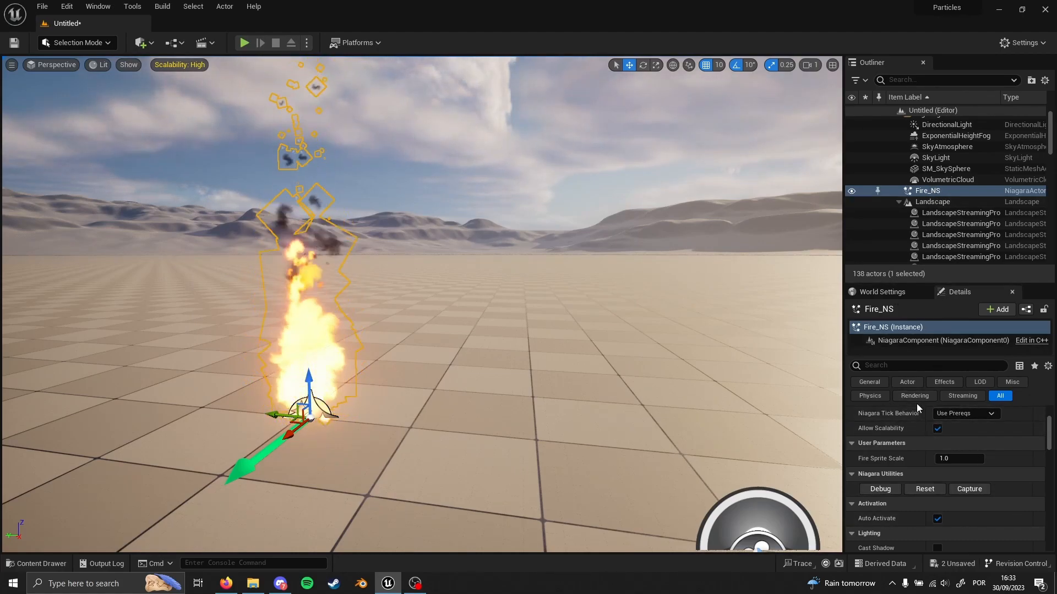
- Try a Fire Sprite Scale of about 8.81 on the Fire_NS instance in the level and reset it to default
click(890, 333)
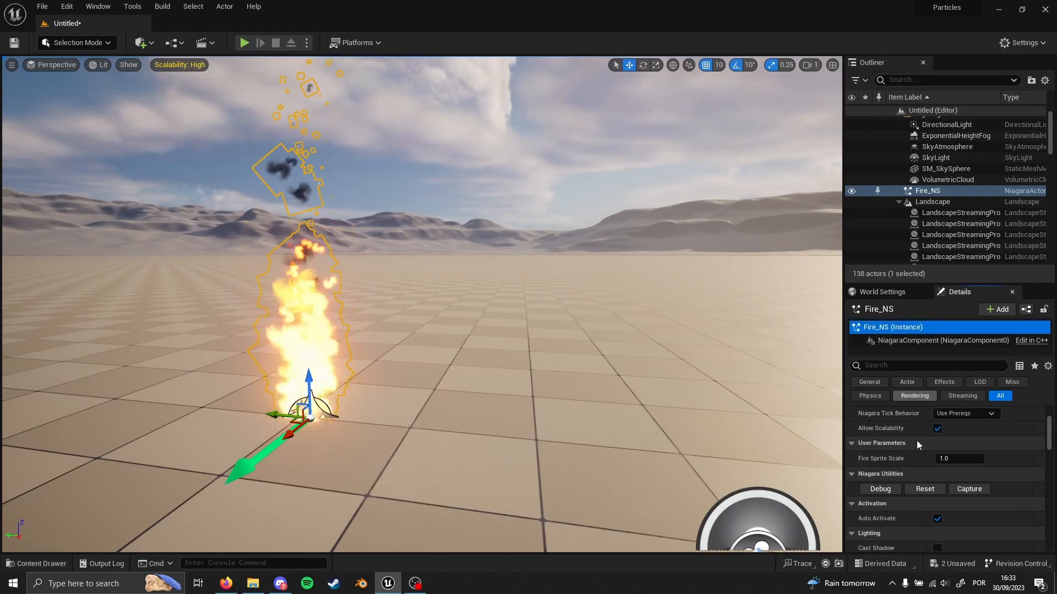
scroll(917, 440, down, 2)
scroll(907, 435, up, 1)
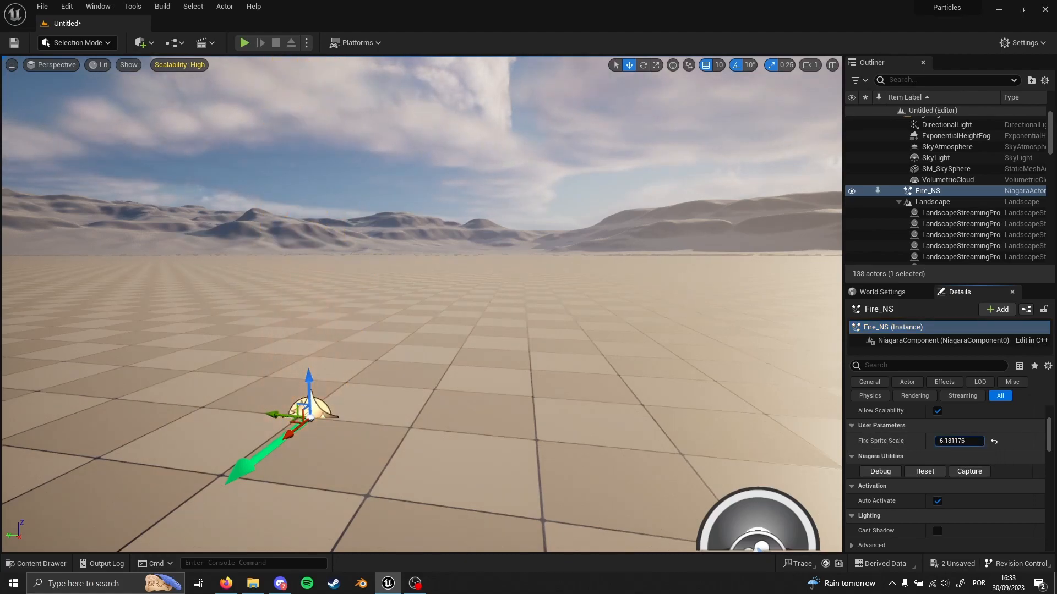
drag(943, 442, 959, 441)
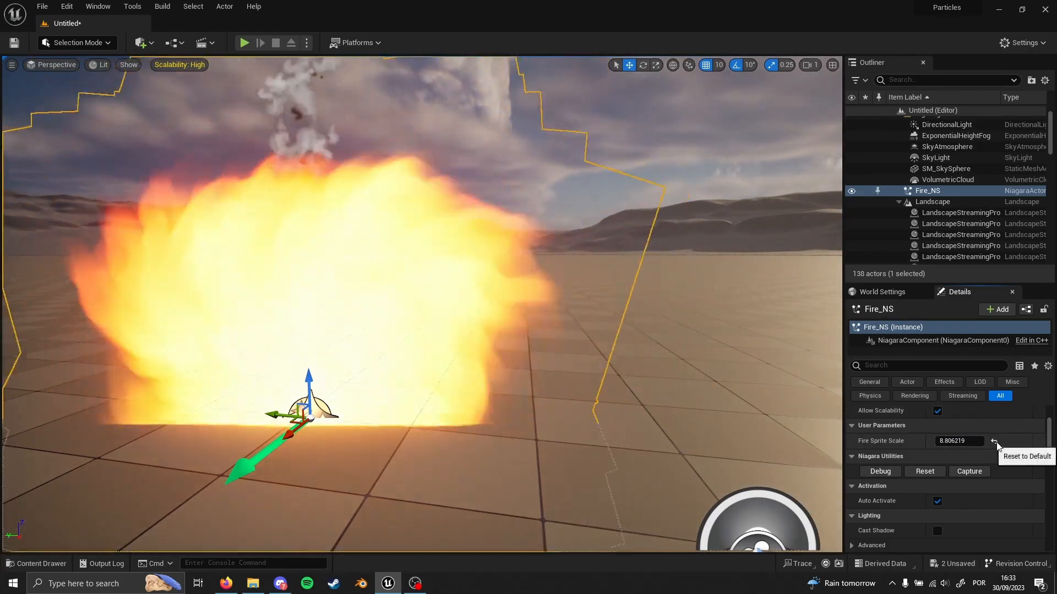
click(995, 442)
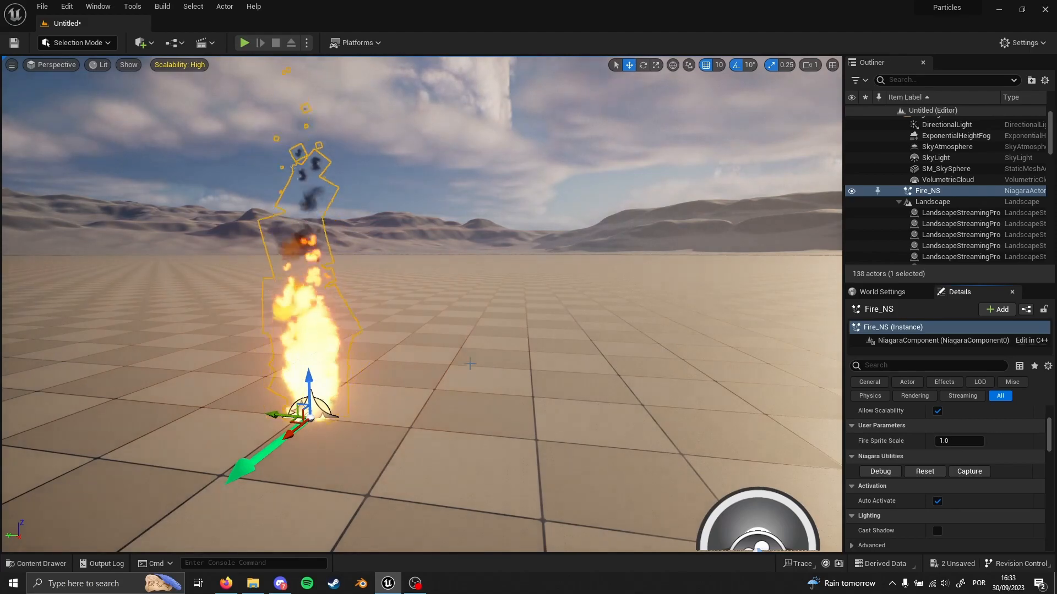